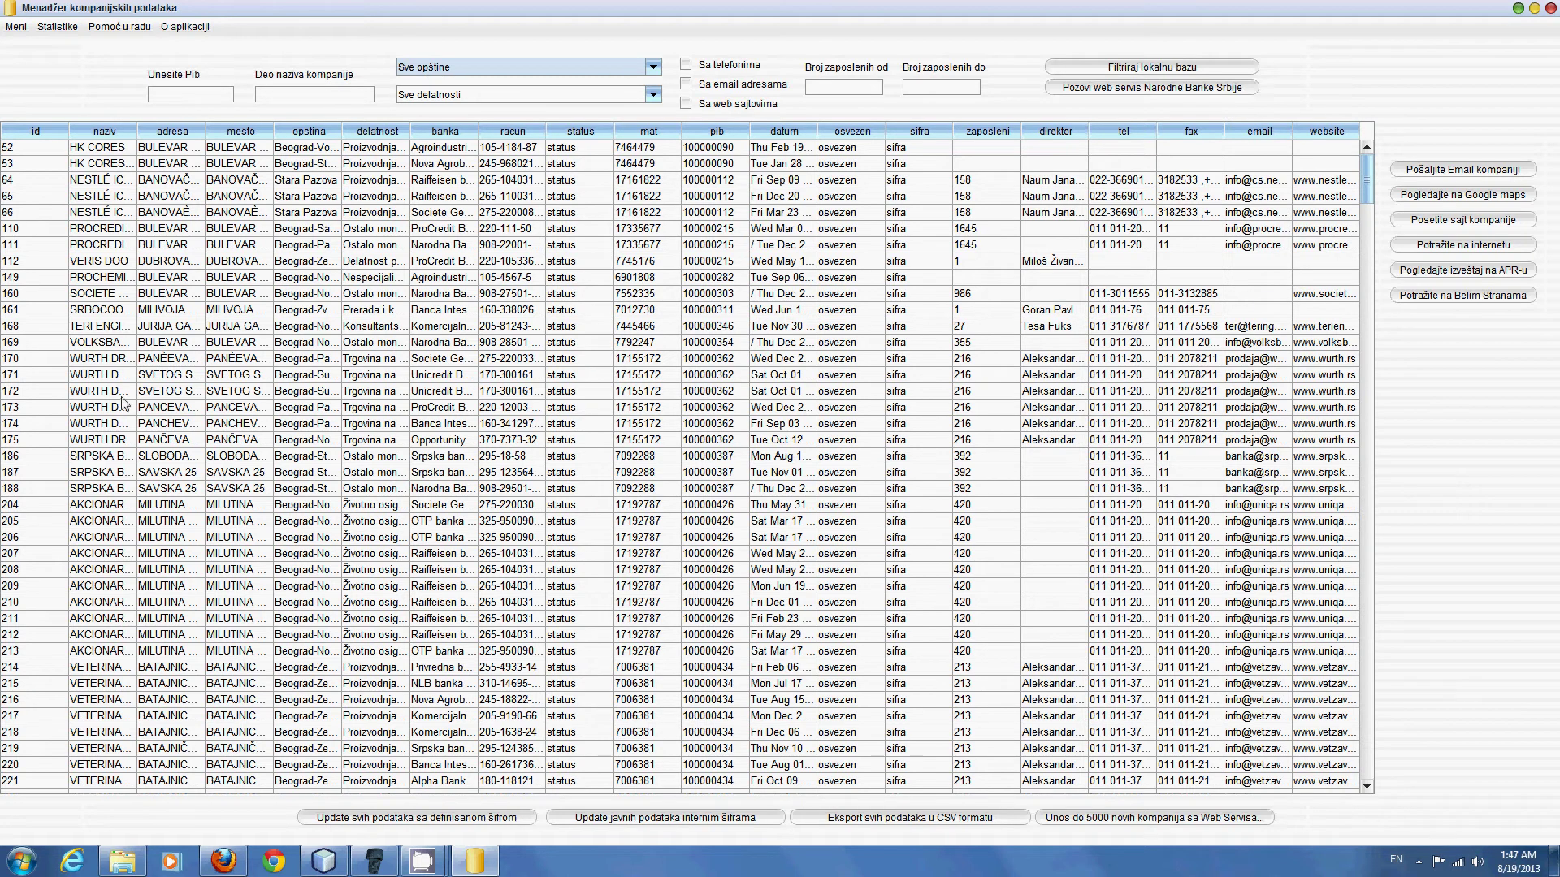
Step: Filter the local company database to the municipality Niš - Pantelej
left_click(175, 94)
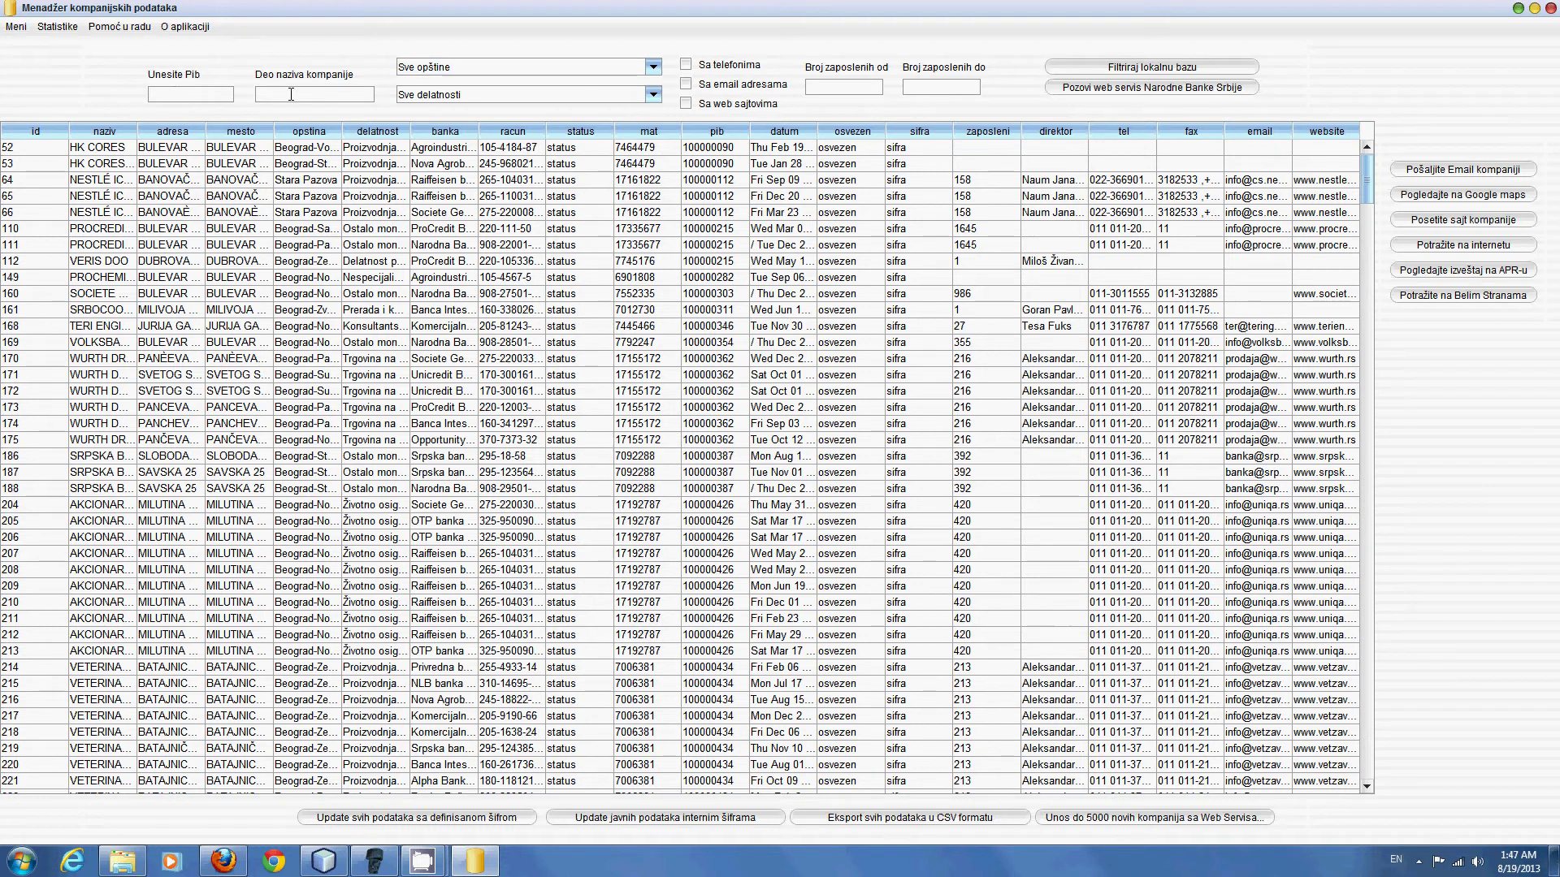
left_click(652, 68)
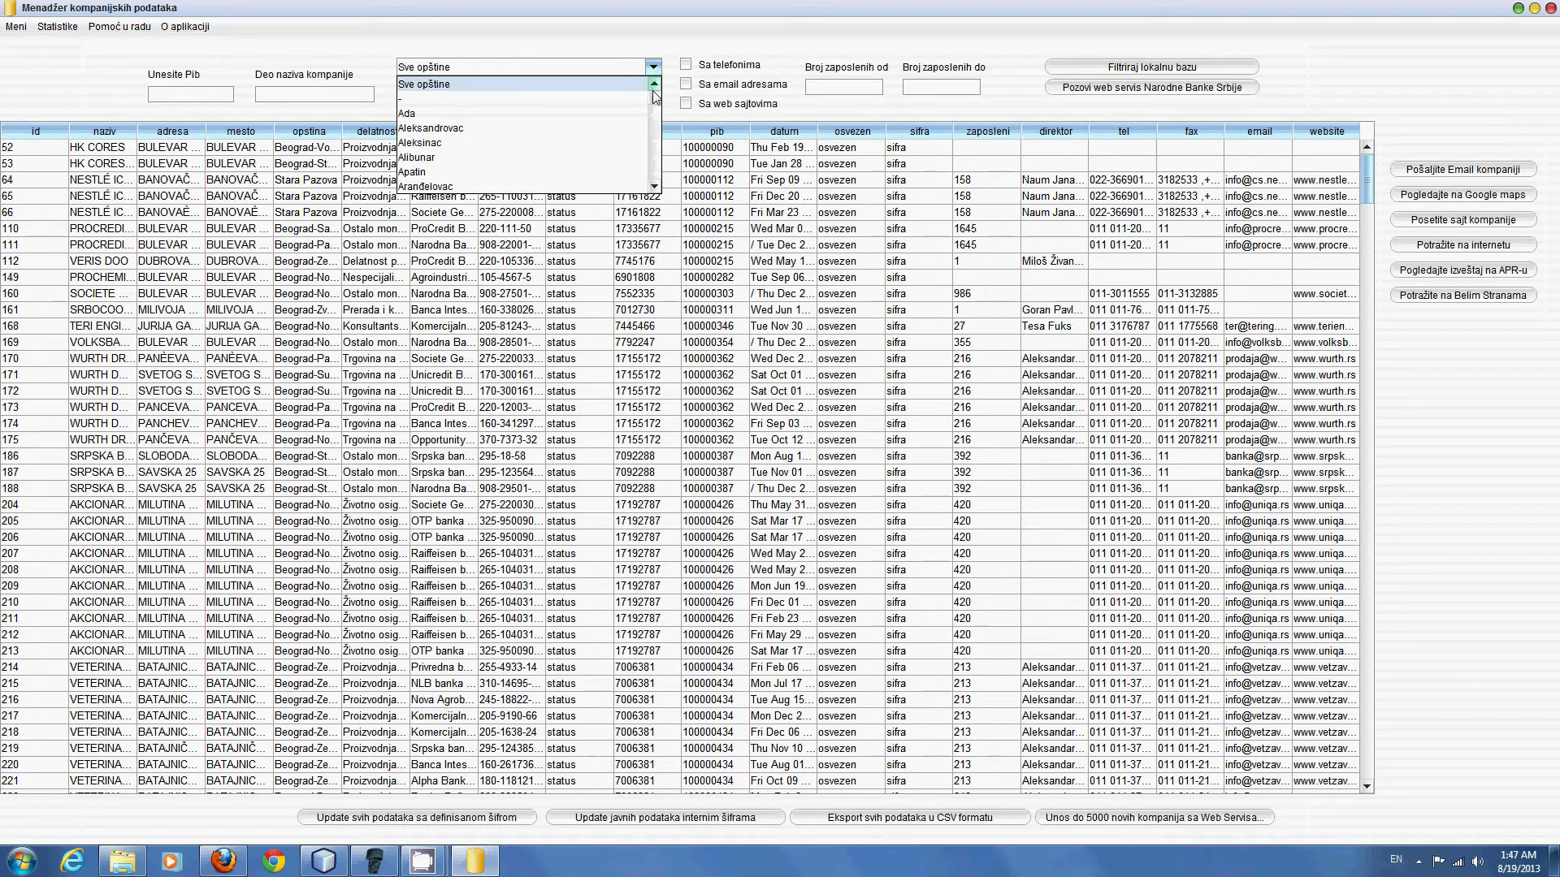
left_click_drag(652, 99, 652, 143)
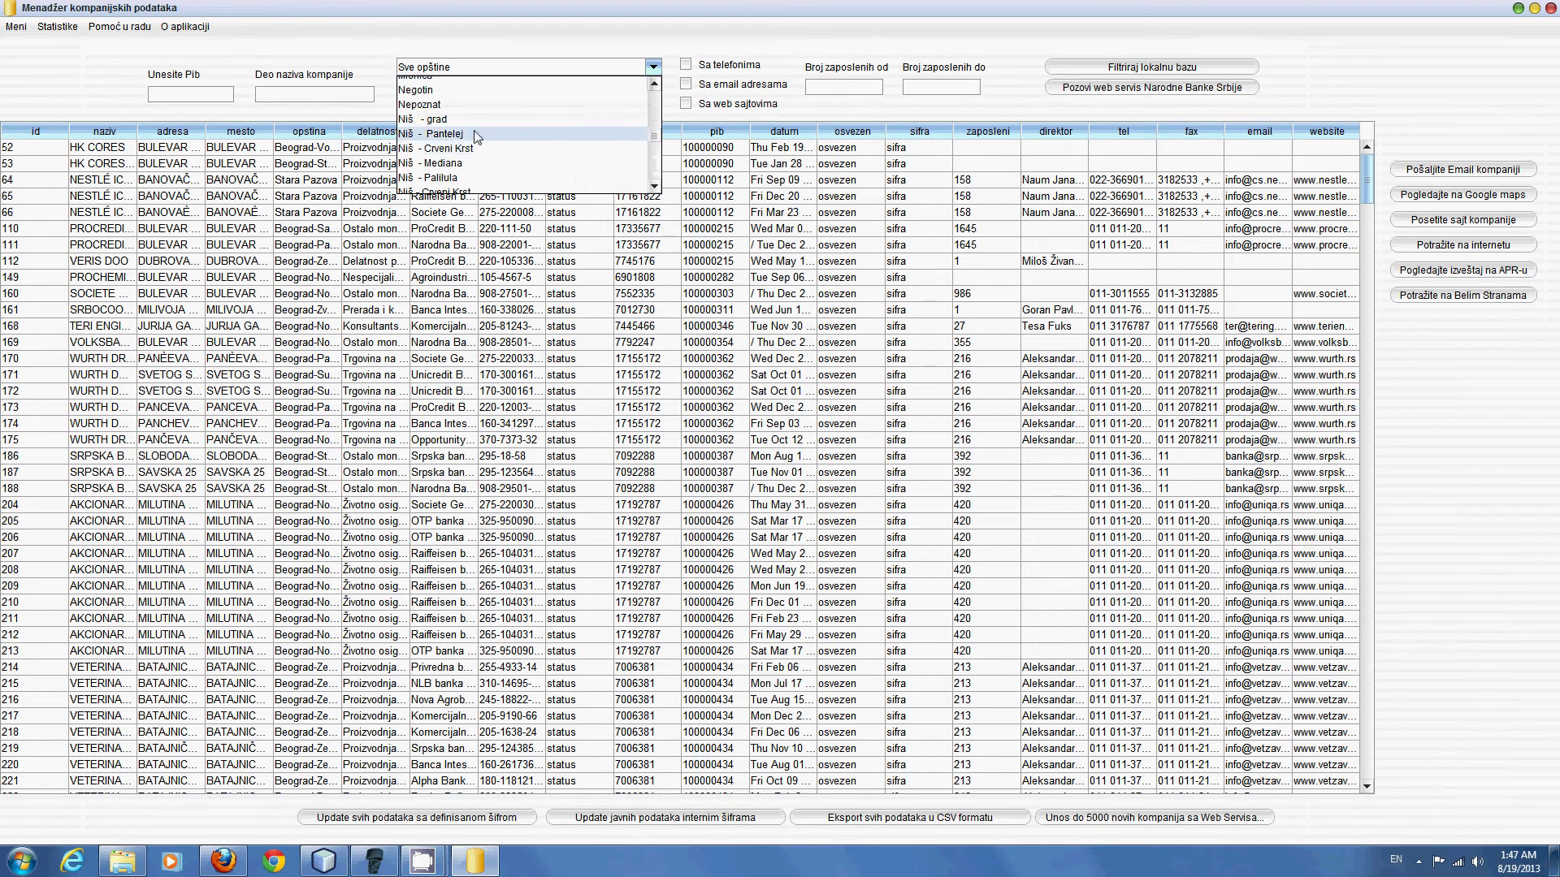
left_click(439, 134)
left_click(1154, 70)
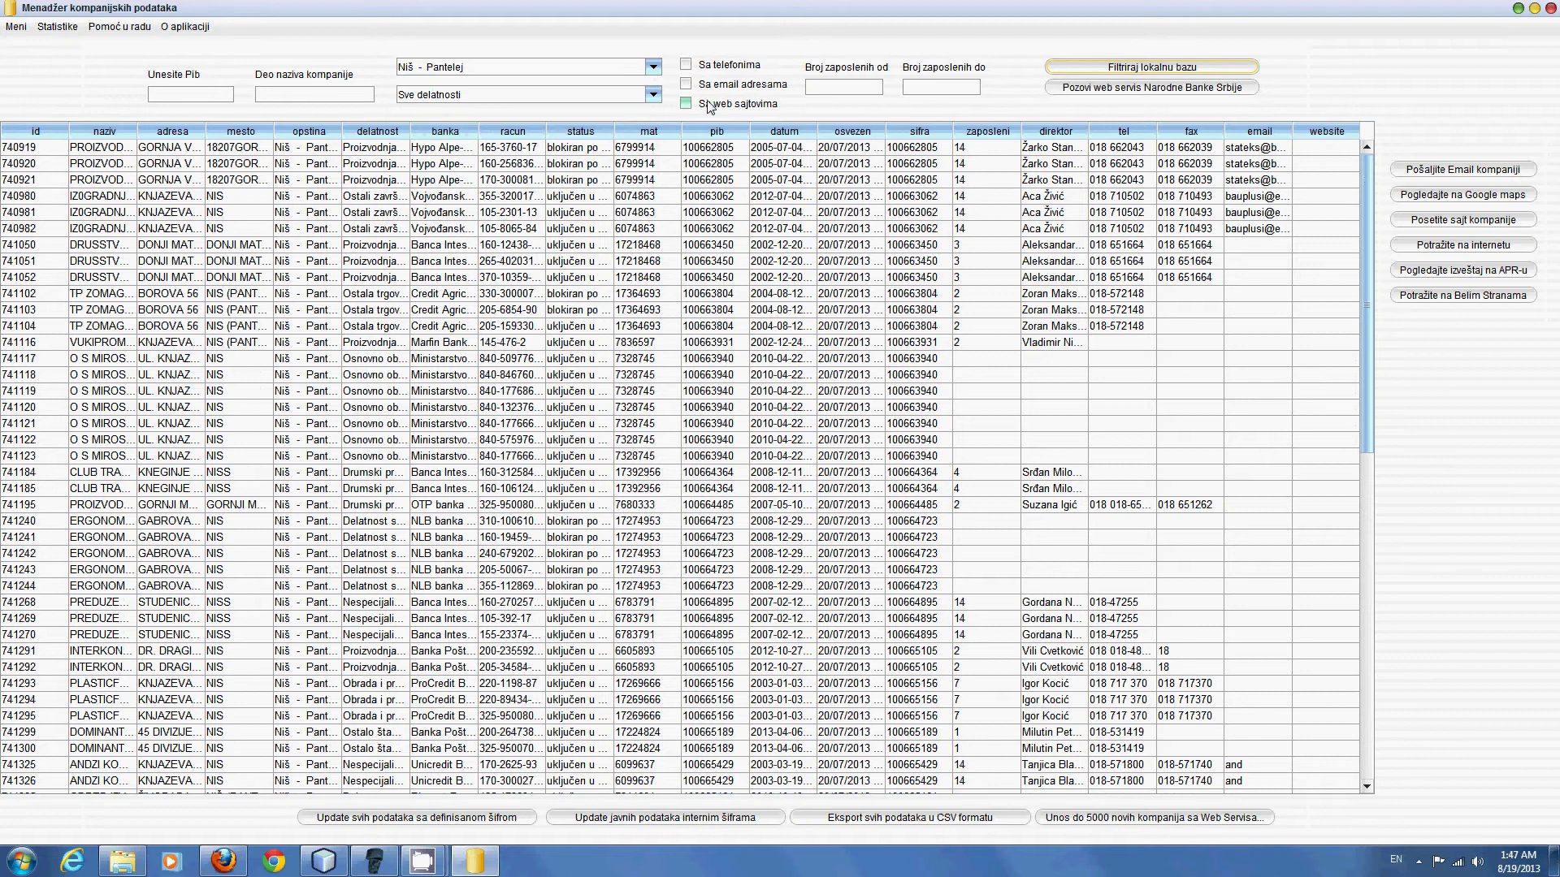
left_click(824, 85)
left_click(124, 182)
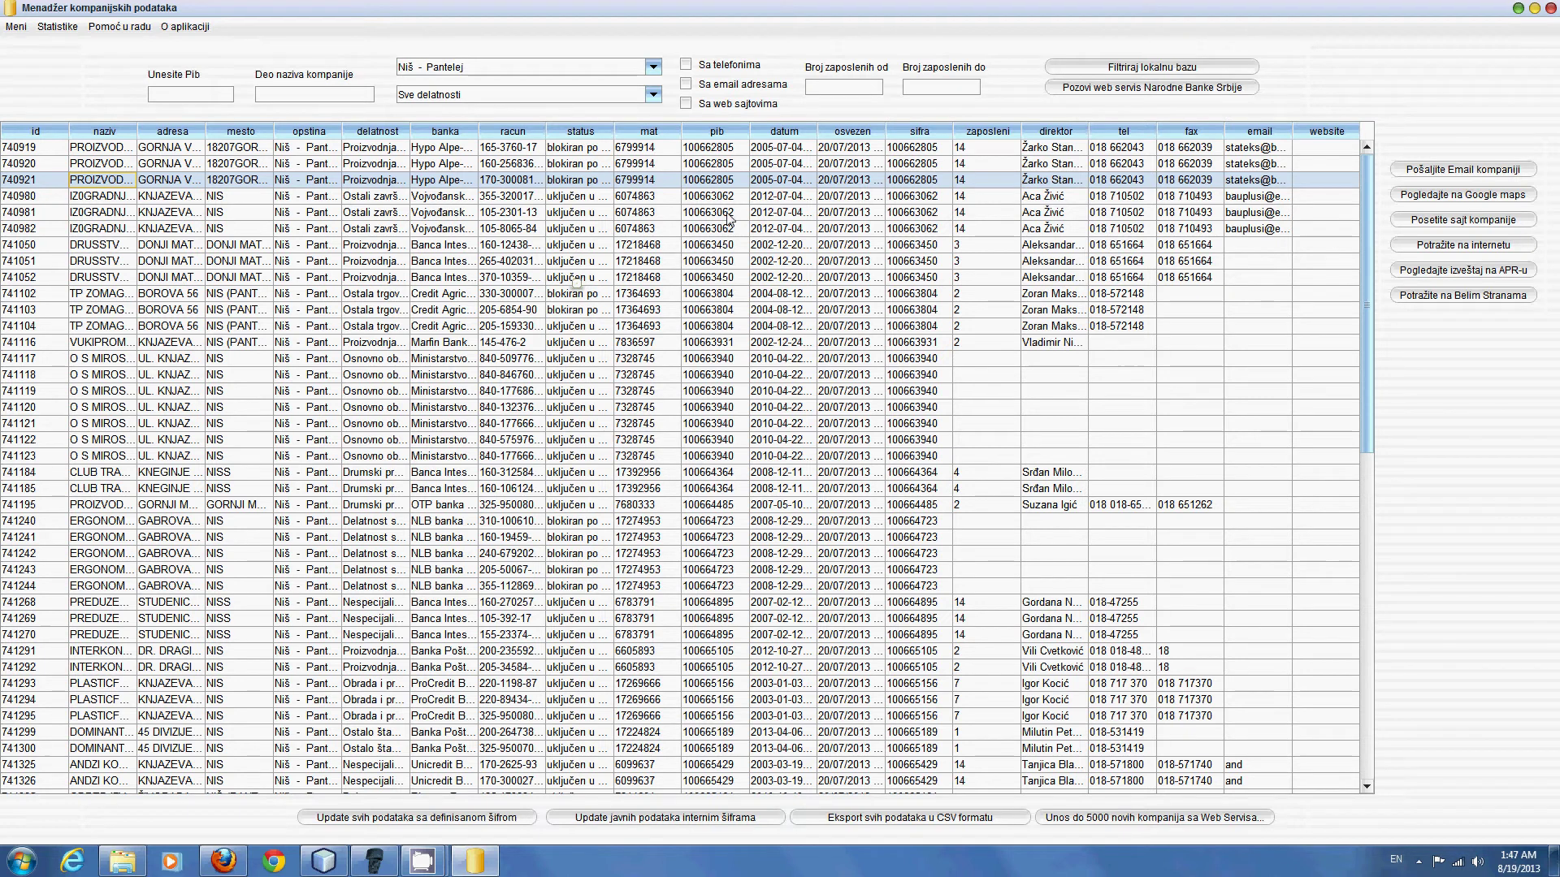
left_click(14, 28)
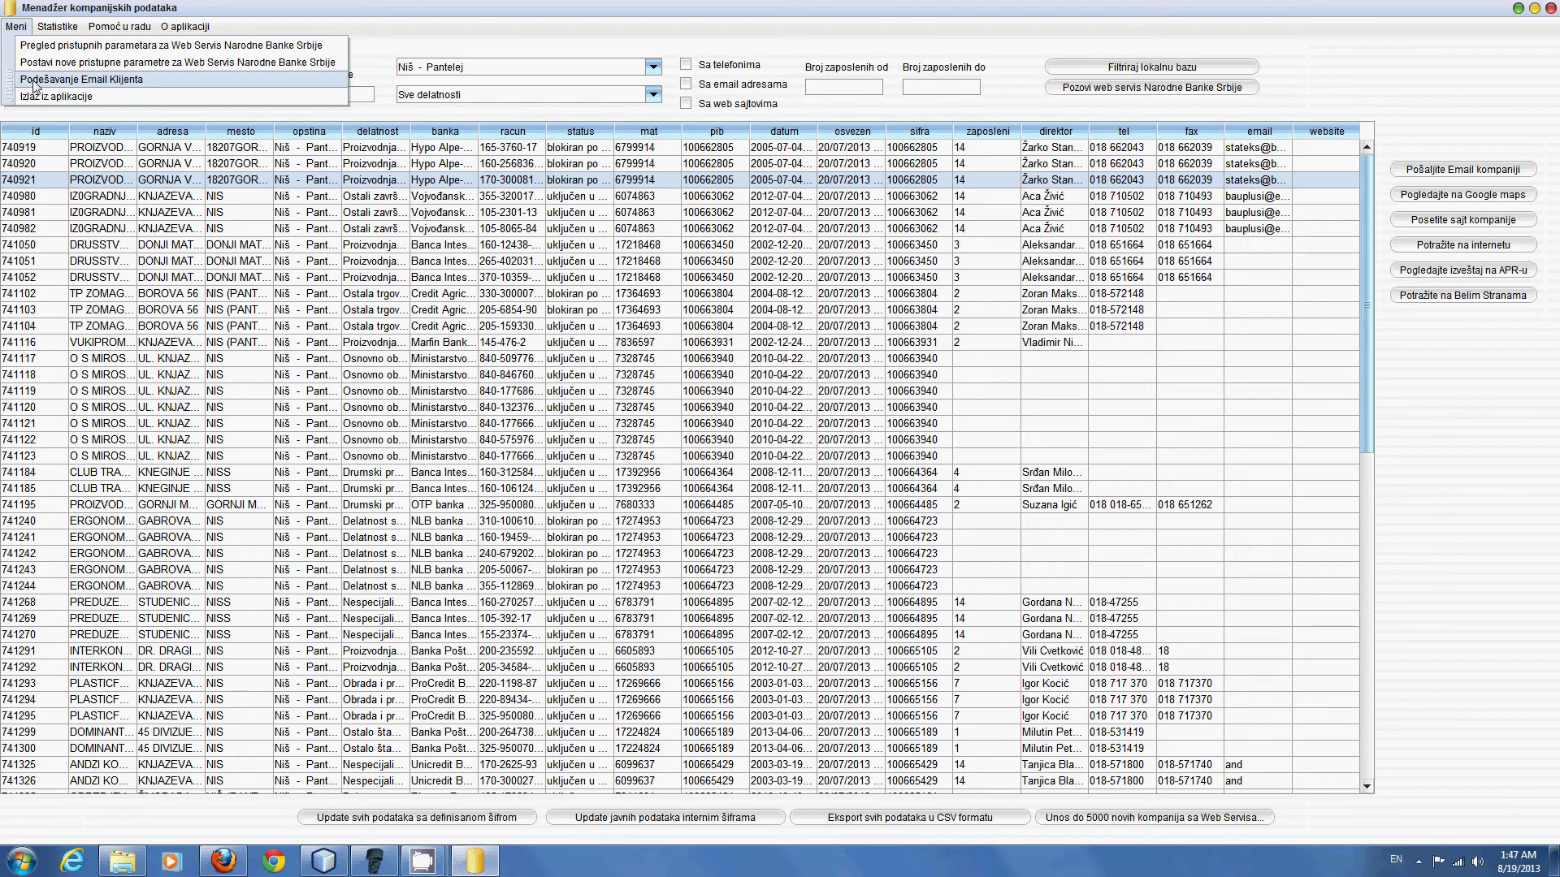
left_click(403, 57)
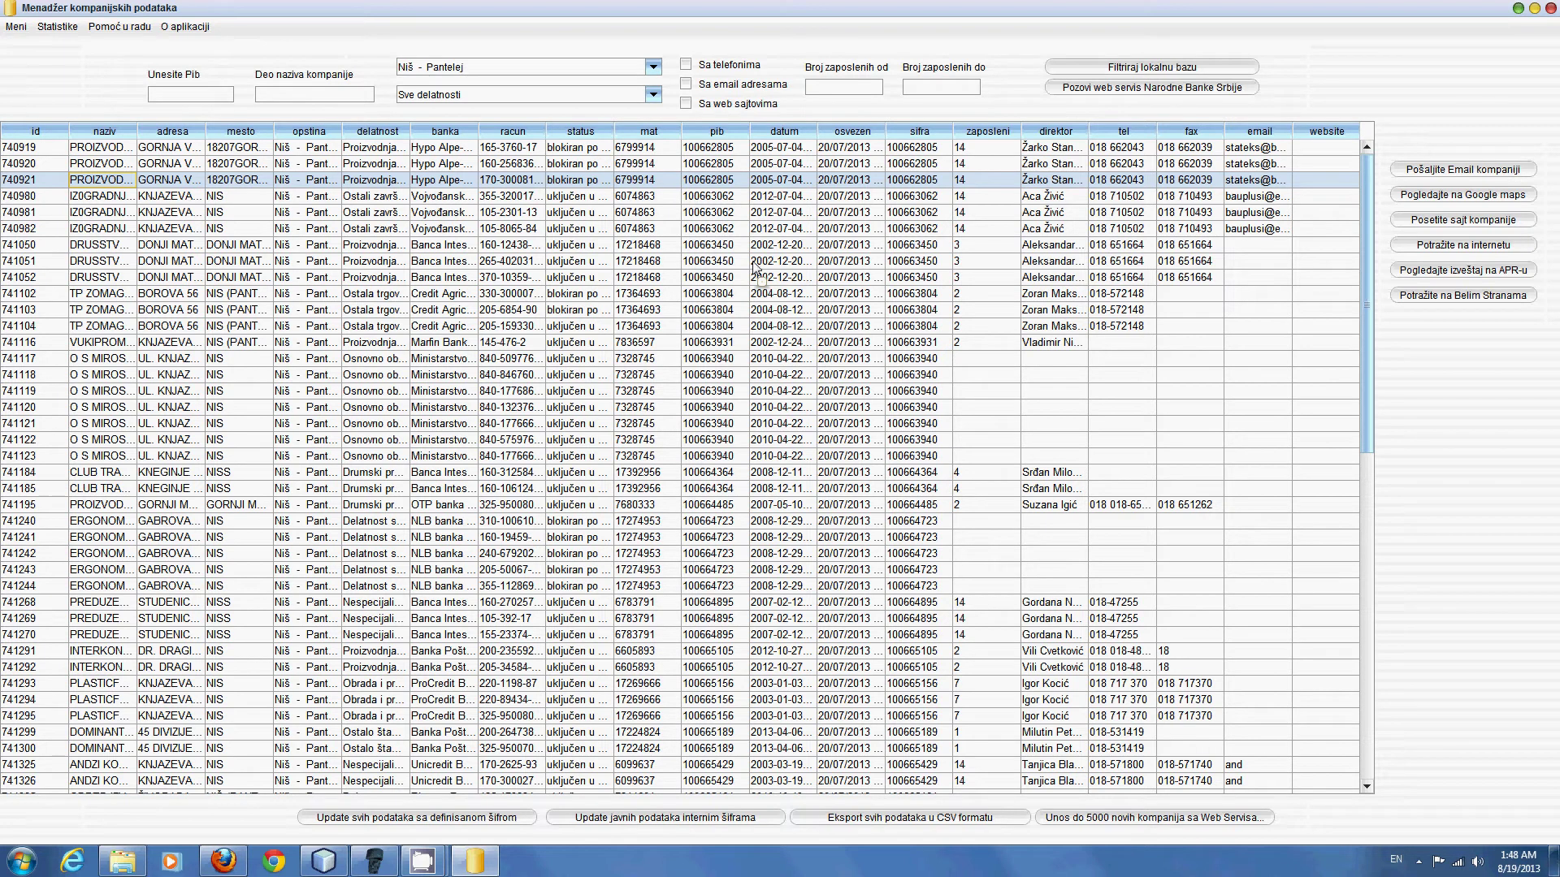
Step: Open the email form for the company with id 740981, and close it without sending
left_click(388, 214)
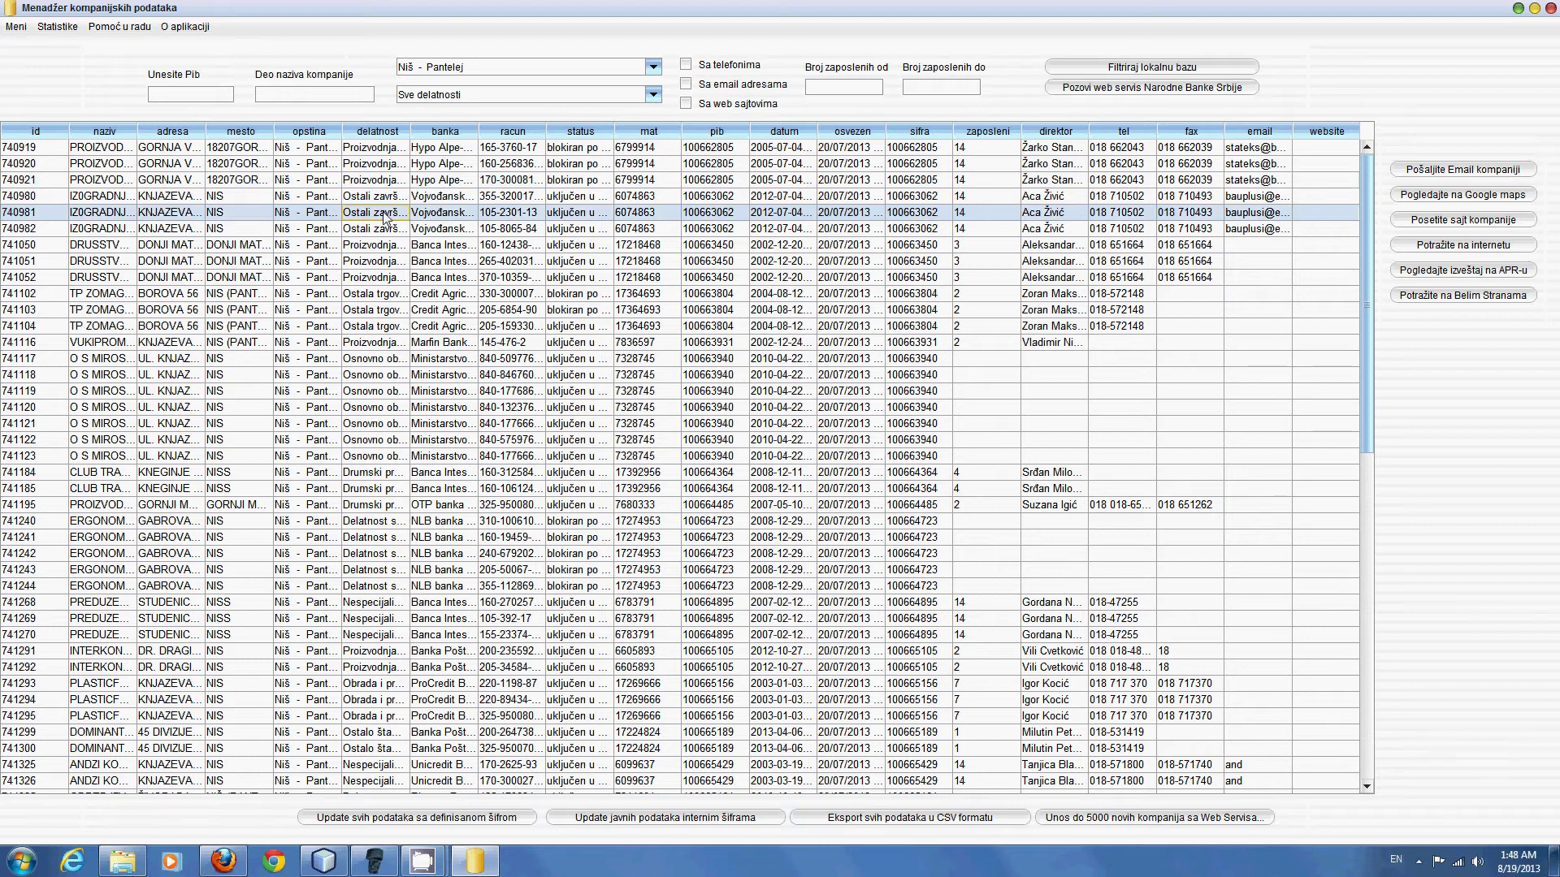
left_click(1462, 172)
left_click(926, 138)
Step: Add companies 741122, 741241, 741270, 740980 and 741051 to the selection, and view the email form for all selected companies before closing it
left_click(155, 443, "ctrl")
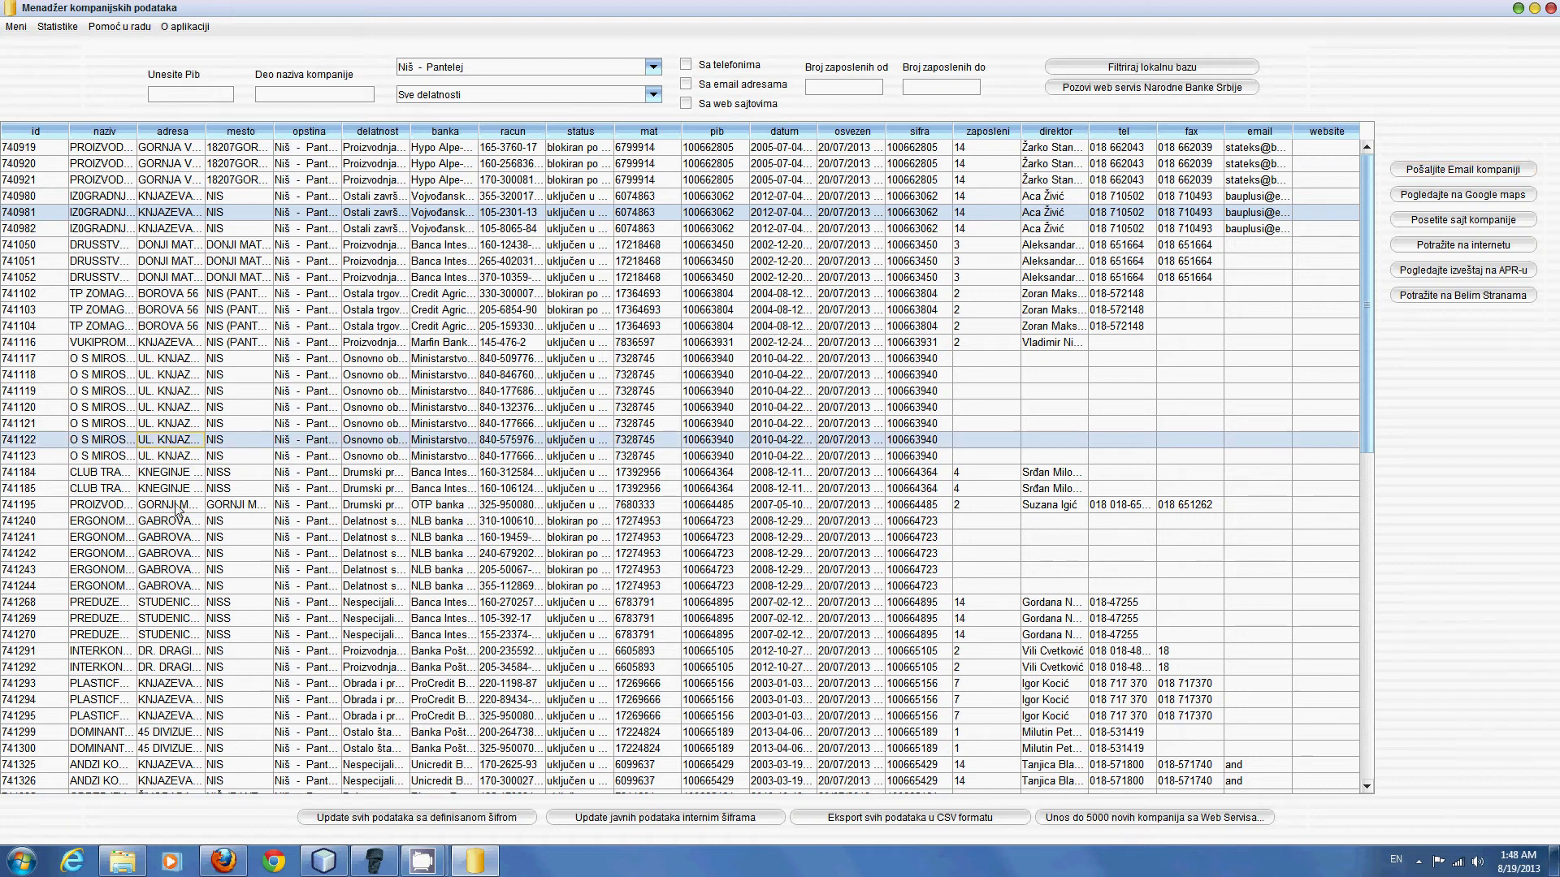
left_click(190, 538, "ctrl")
left_click(209, 634, "ctrl")
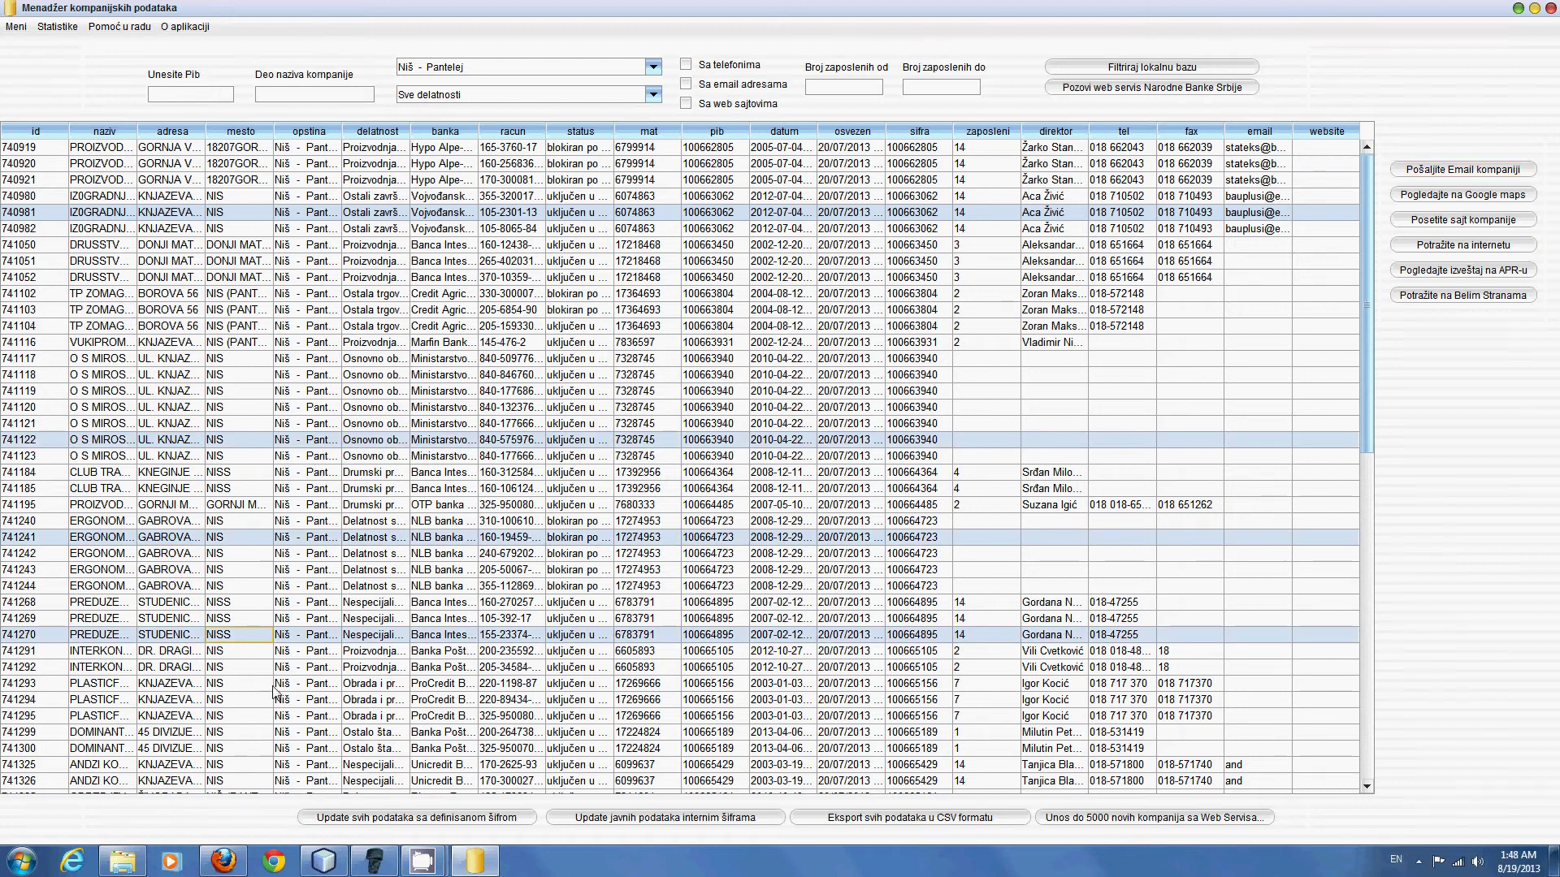
left_click(430, 197, "ctrl")
left_click(437, 260, "ctrl")
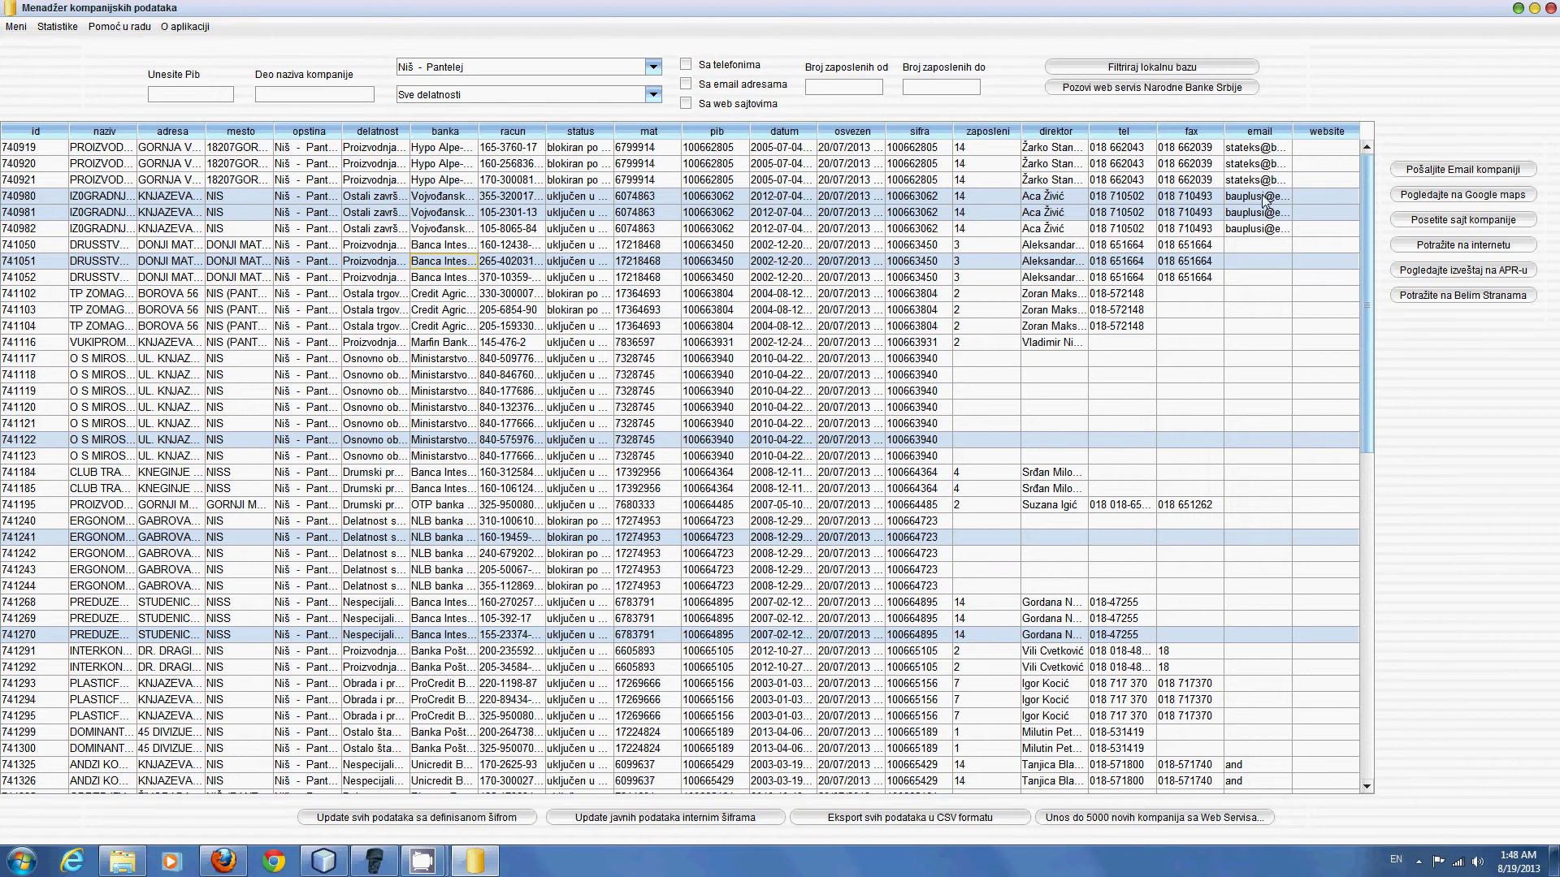
left_click(1443, 169)
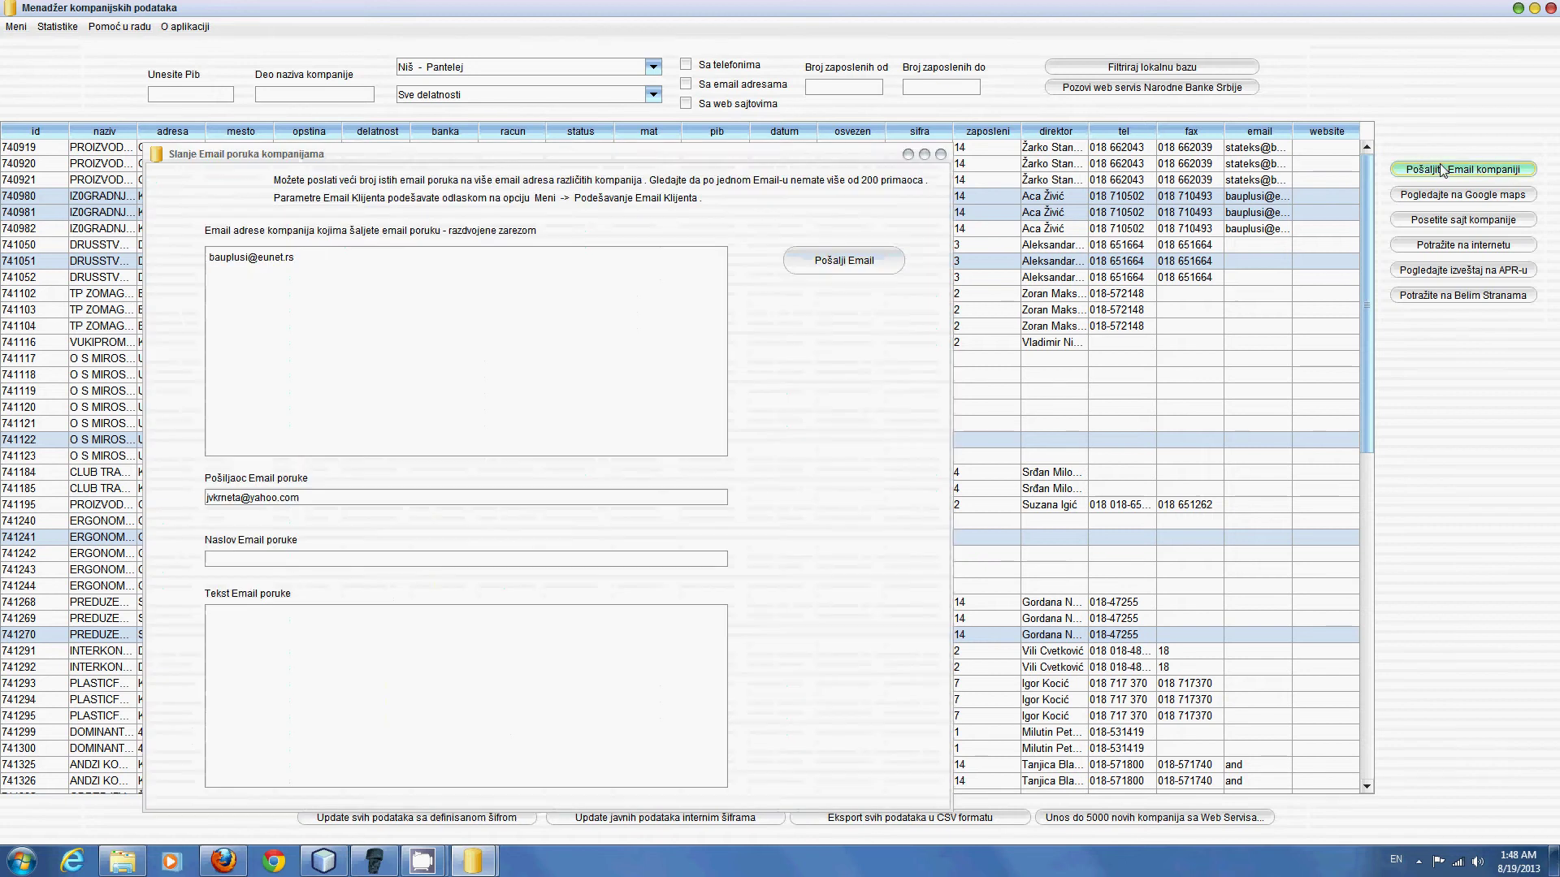
left_click(941, 154)
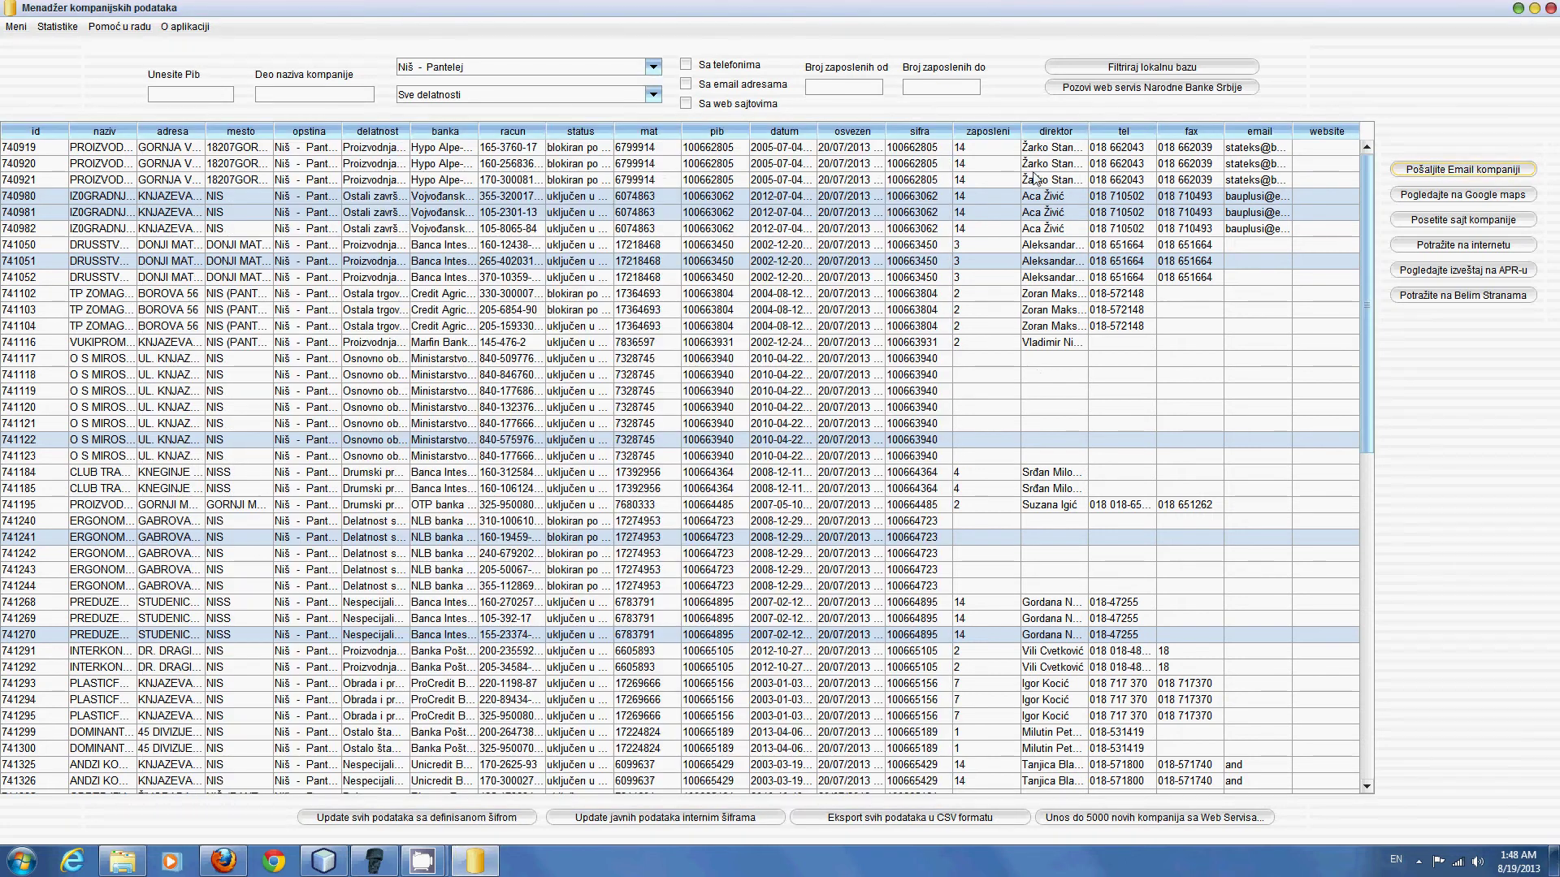
Step: Select only the companies with ids 740920 and 740982
left_click(1028, 166)
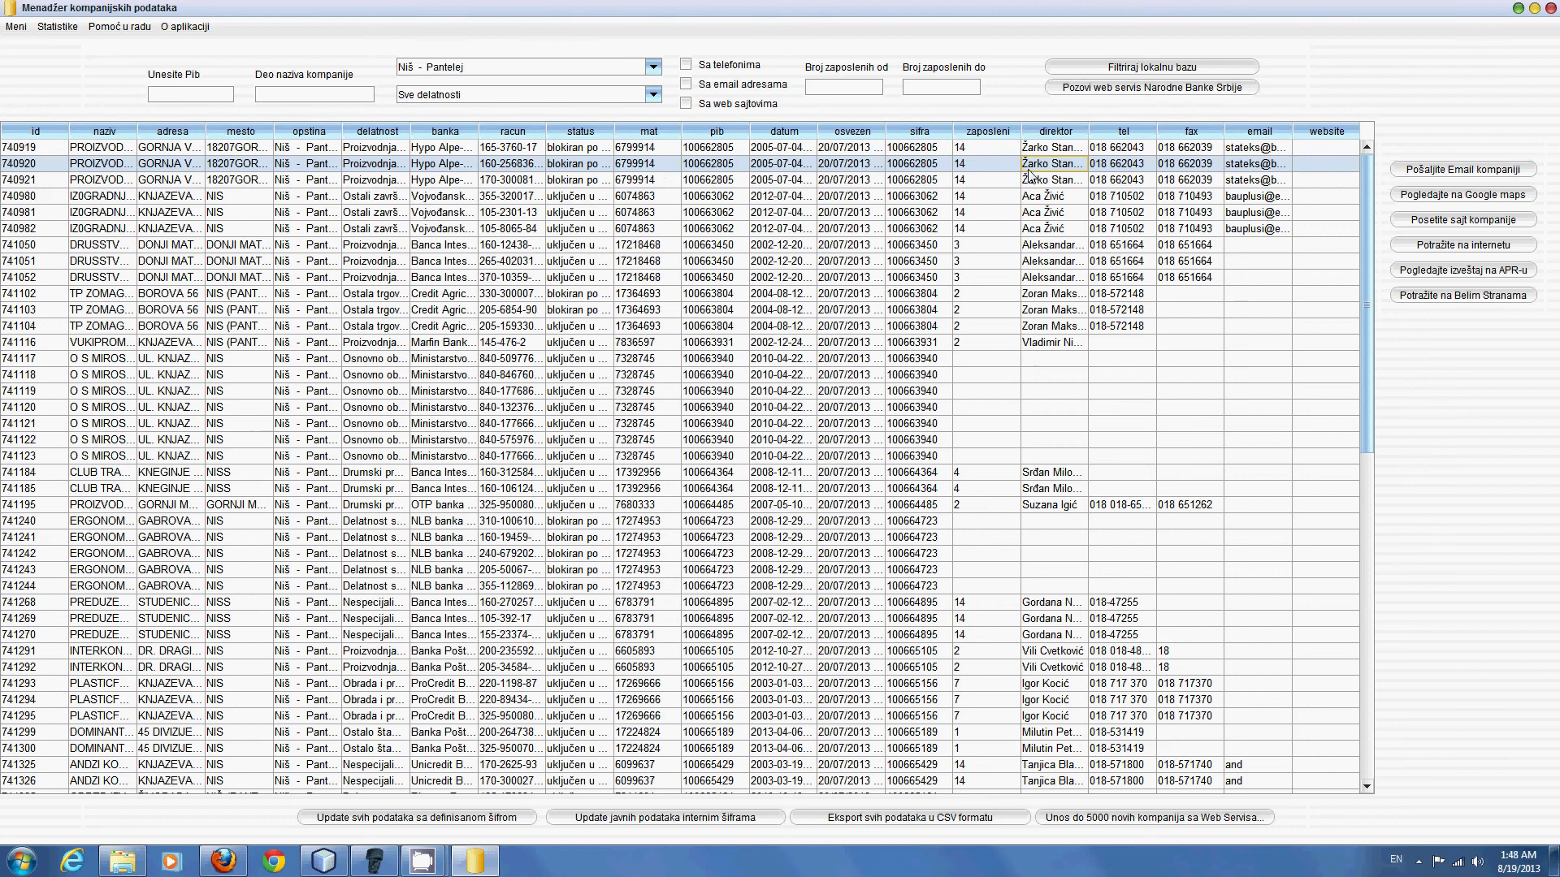
left_click(902, 228, "ctrl")
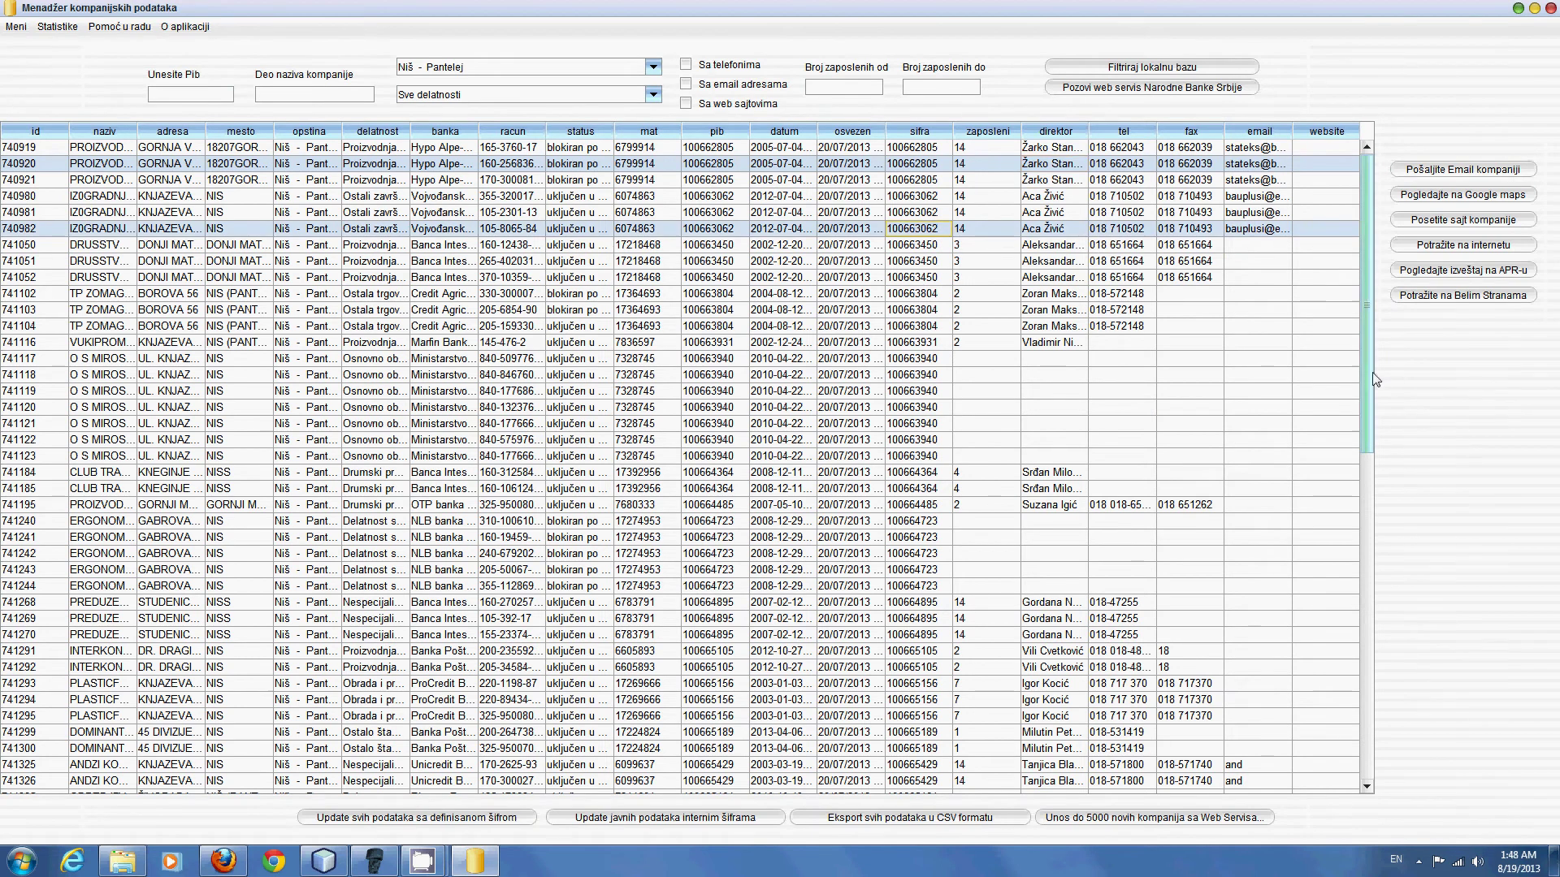
left_click_drag(1366, 380, 1365, 431)
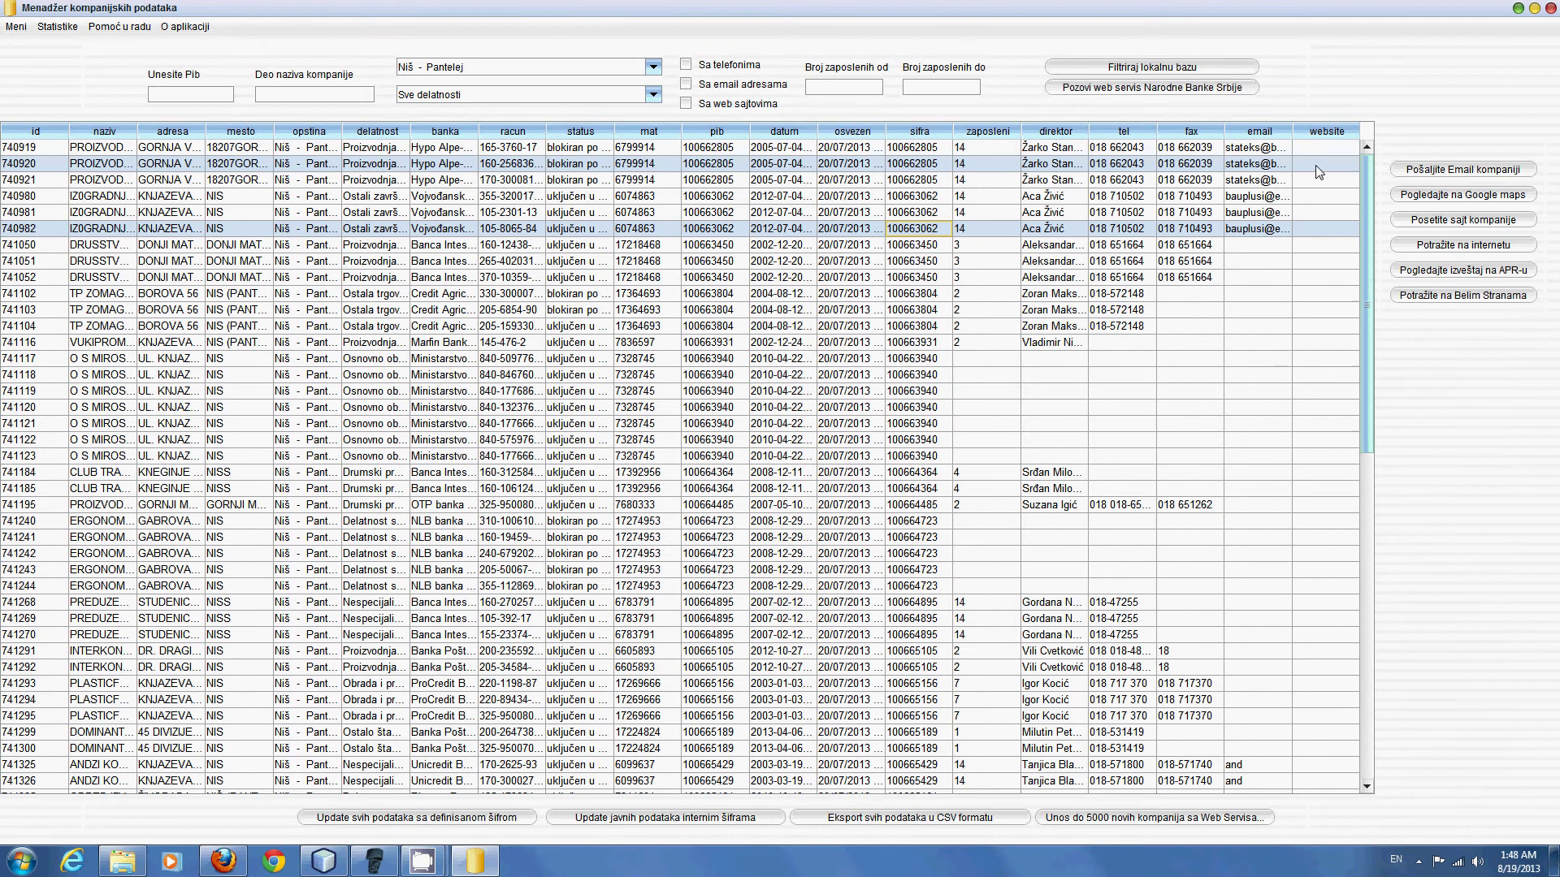
Step: Filter the local database to all municipalities (Sve opštine), limited to companies with email addresses
left_click(652, 67)
left_click_drag(653, 136, 653, 84)
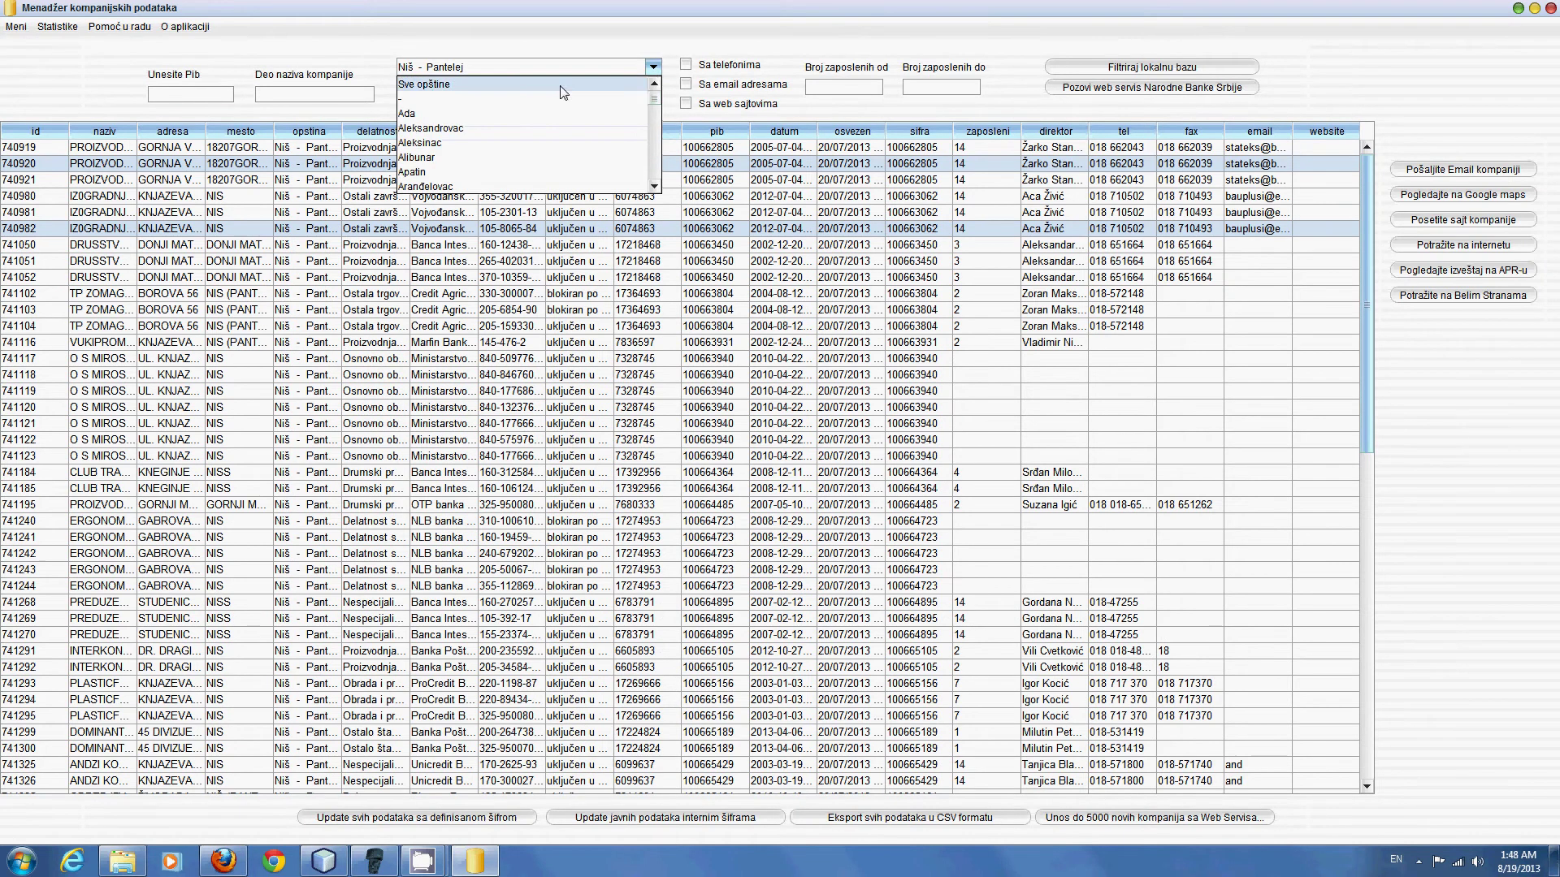
left_click(487, 82)
left_click(687, 84)
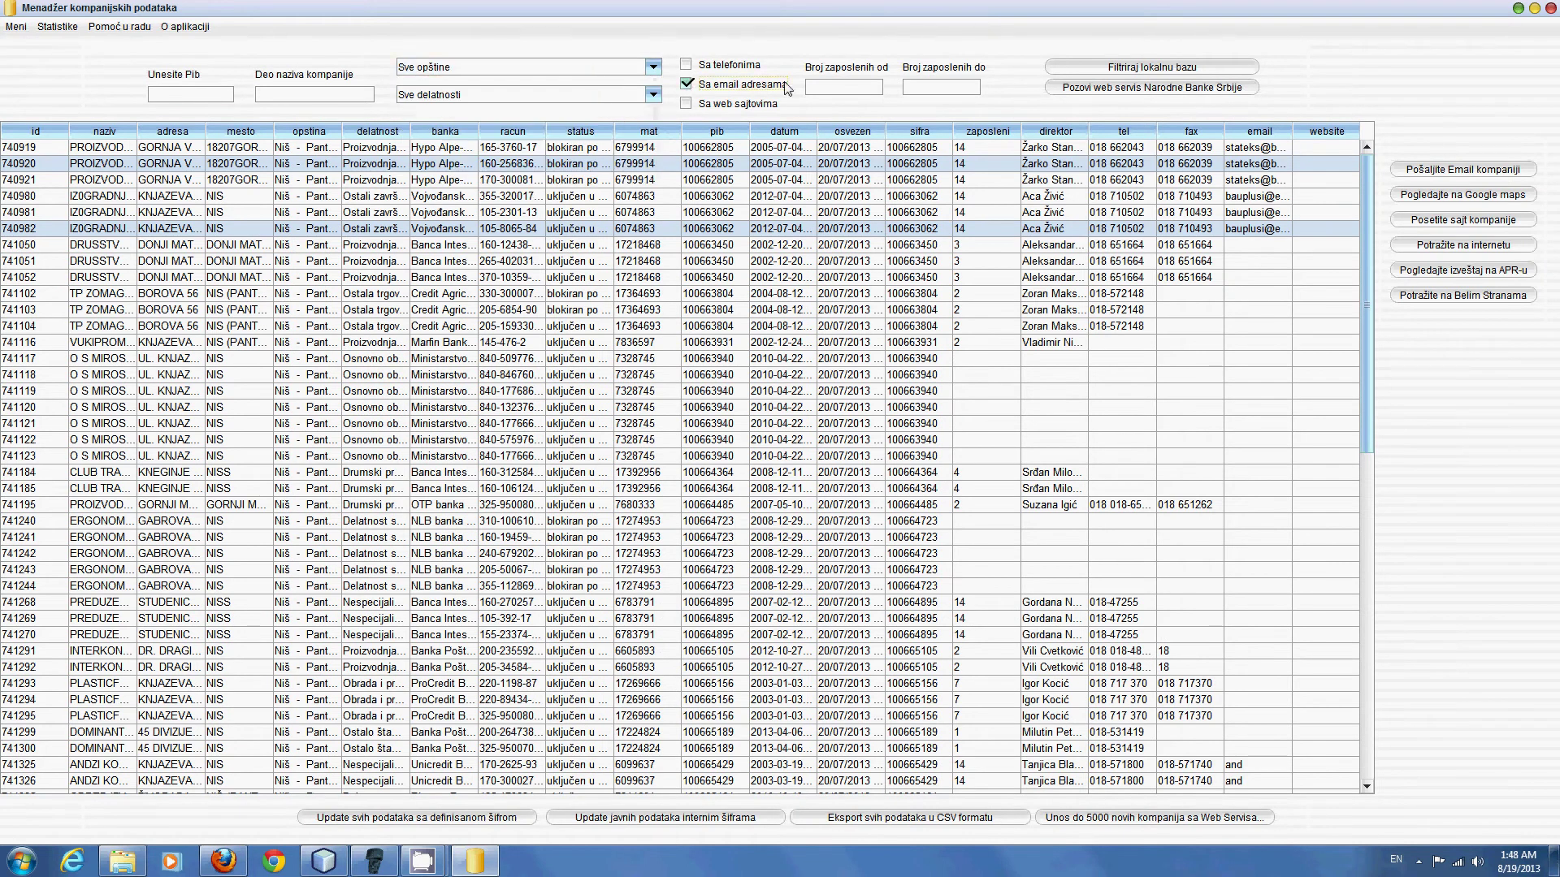
left_click(1205, 65)
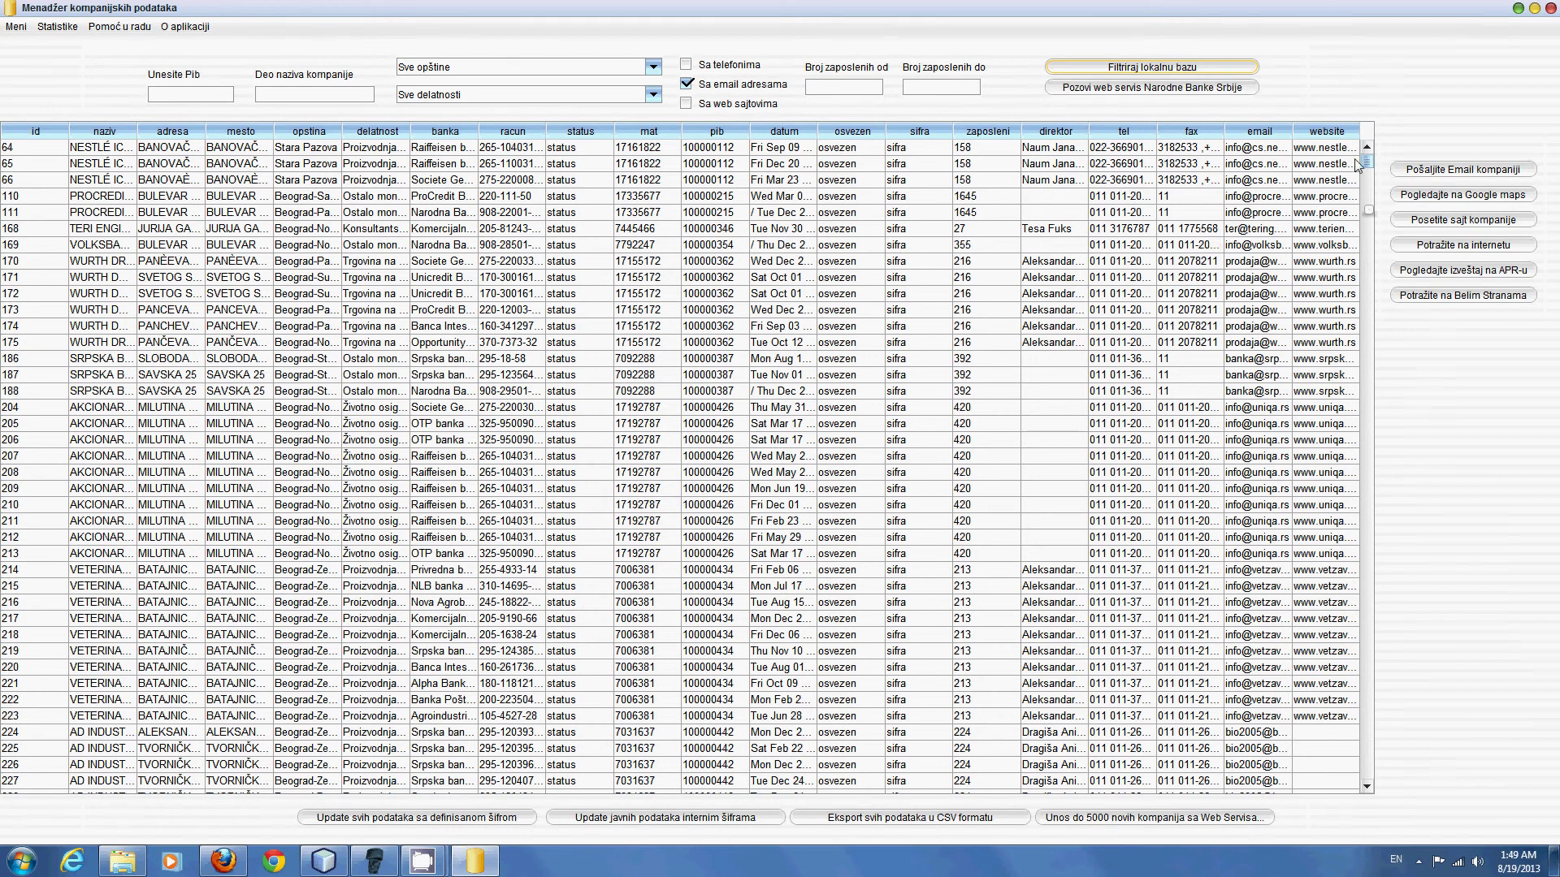
Step: Select all companies from id 172 through id 282, and view the email form addressed to them before closing it
mouse_move(1367, 163)
left_mouse_down()
mouse_move(1368, 195)
mouse_move(1367, 160)
left_mouse_up()
left_click(1141, 294)
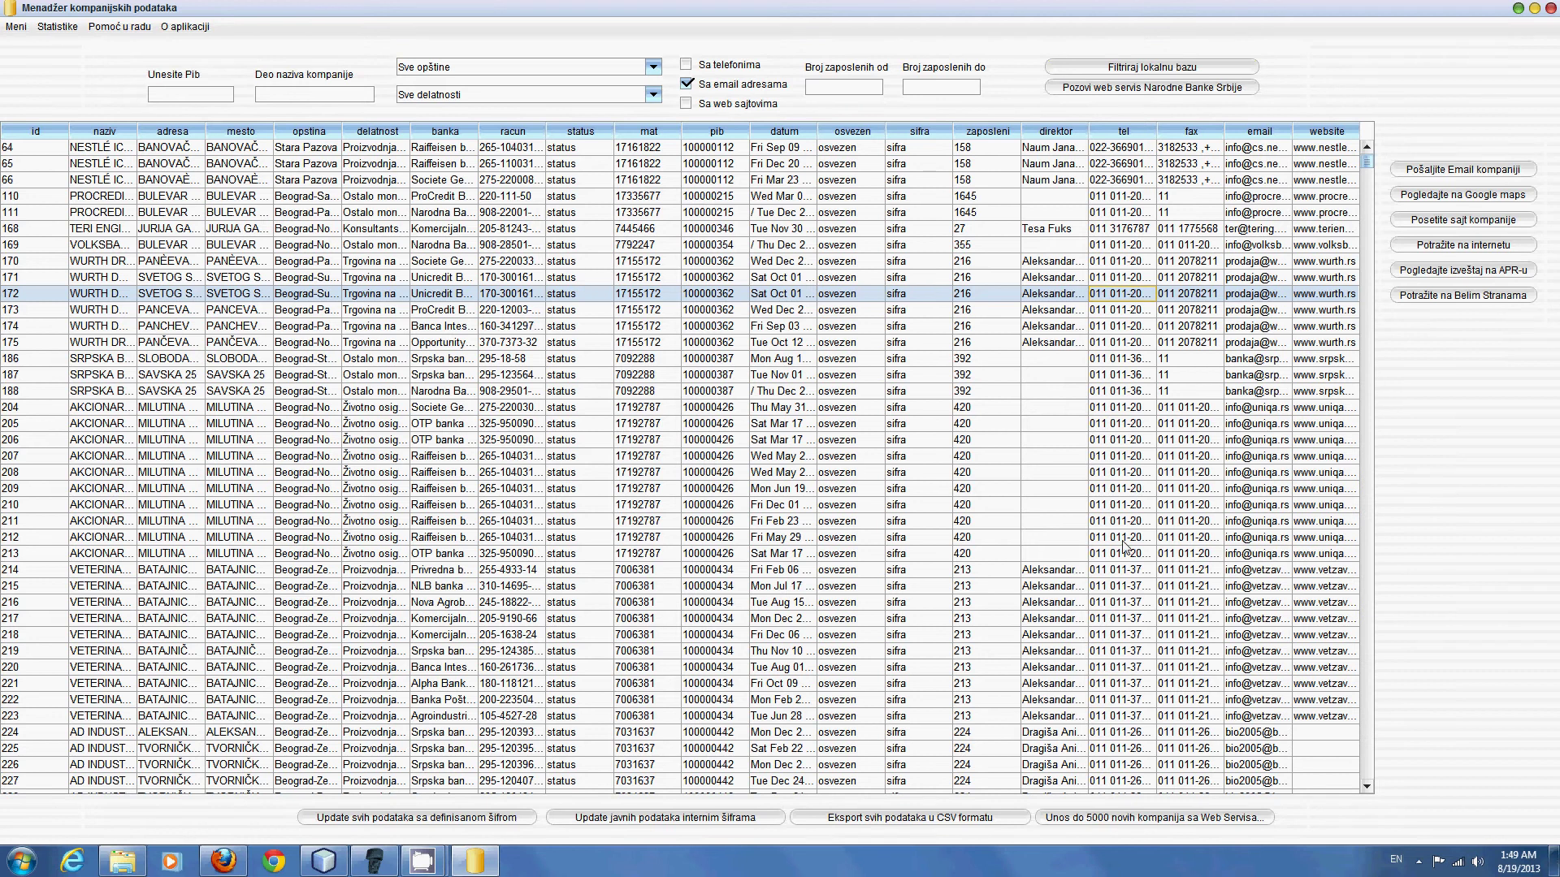
scroll(1115, 611, "down", 2)
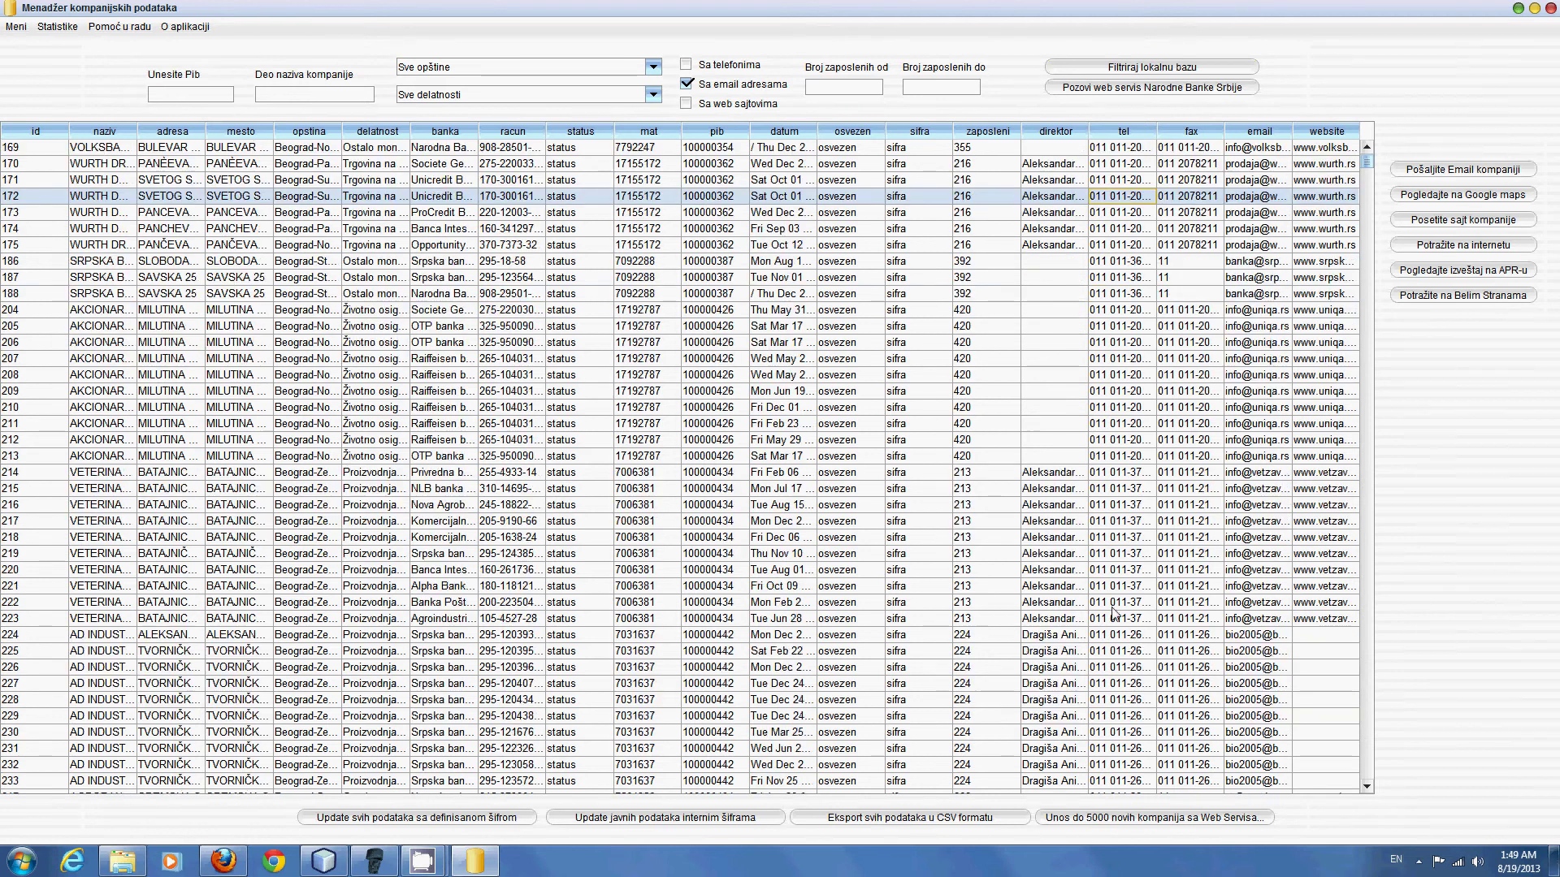
left_click(926, 688, "shift")
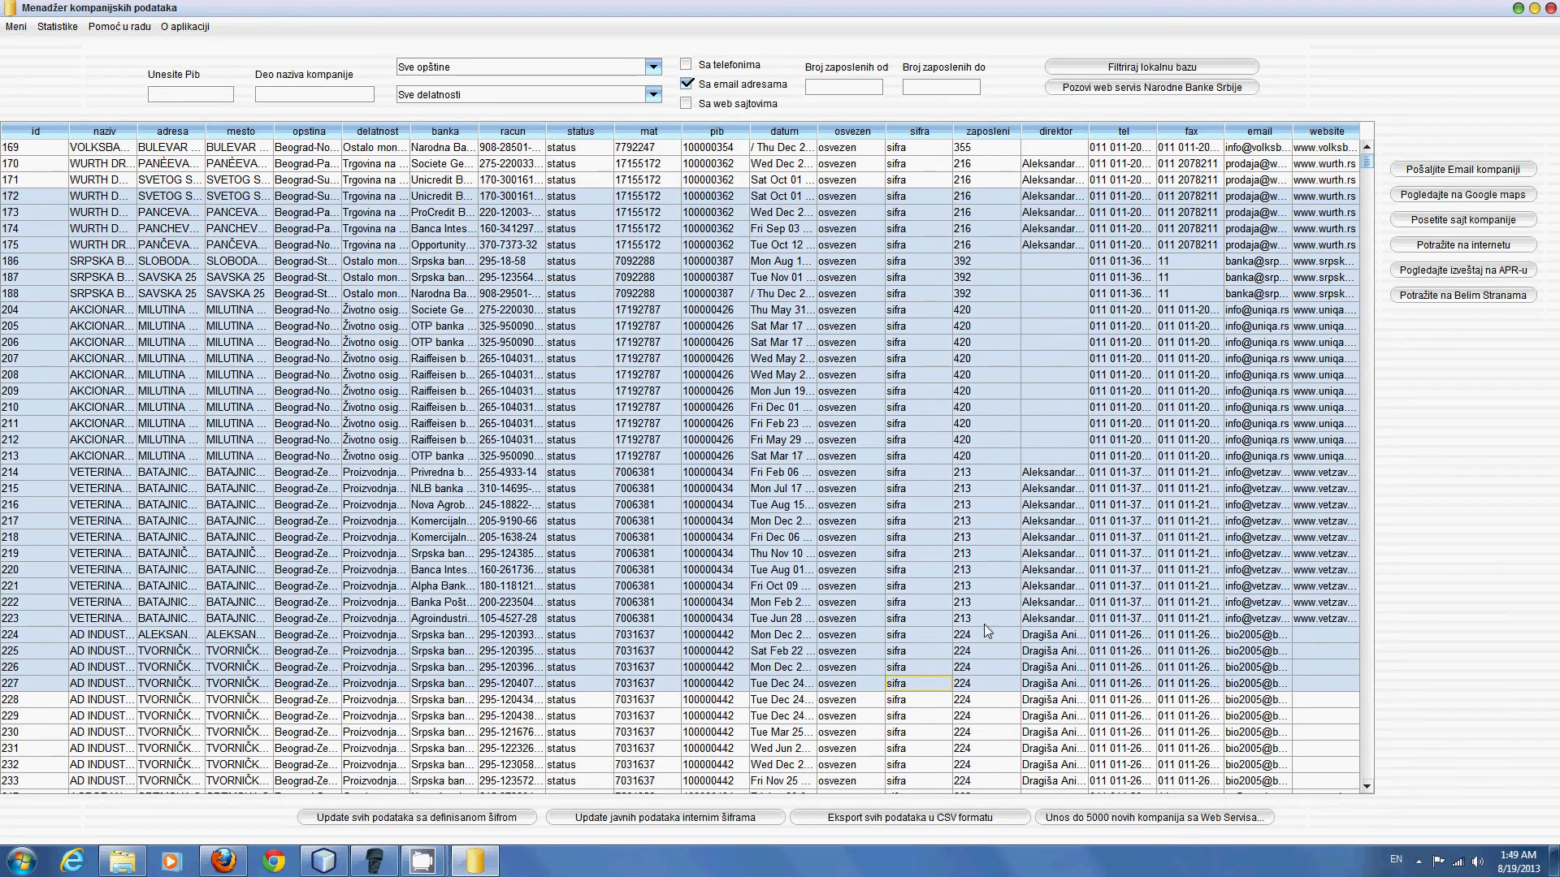
scroll(984, 622, "up", 2)
scroll(1113, 607, "down", 10)
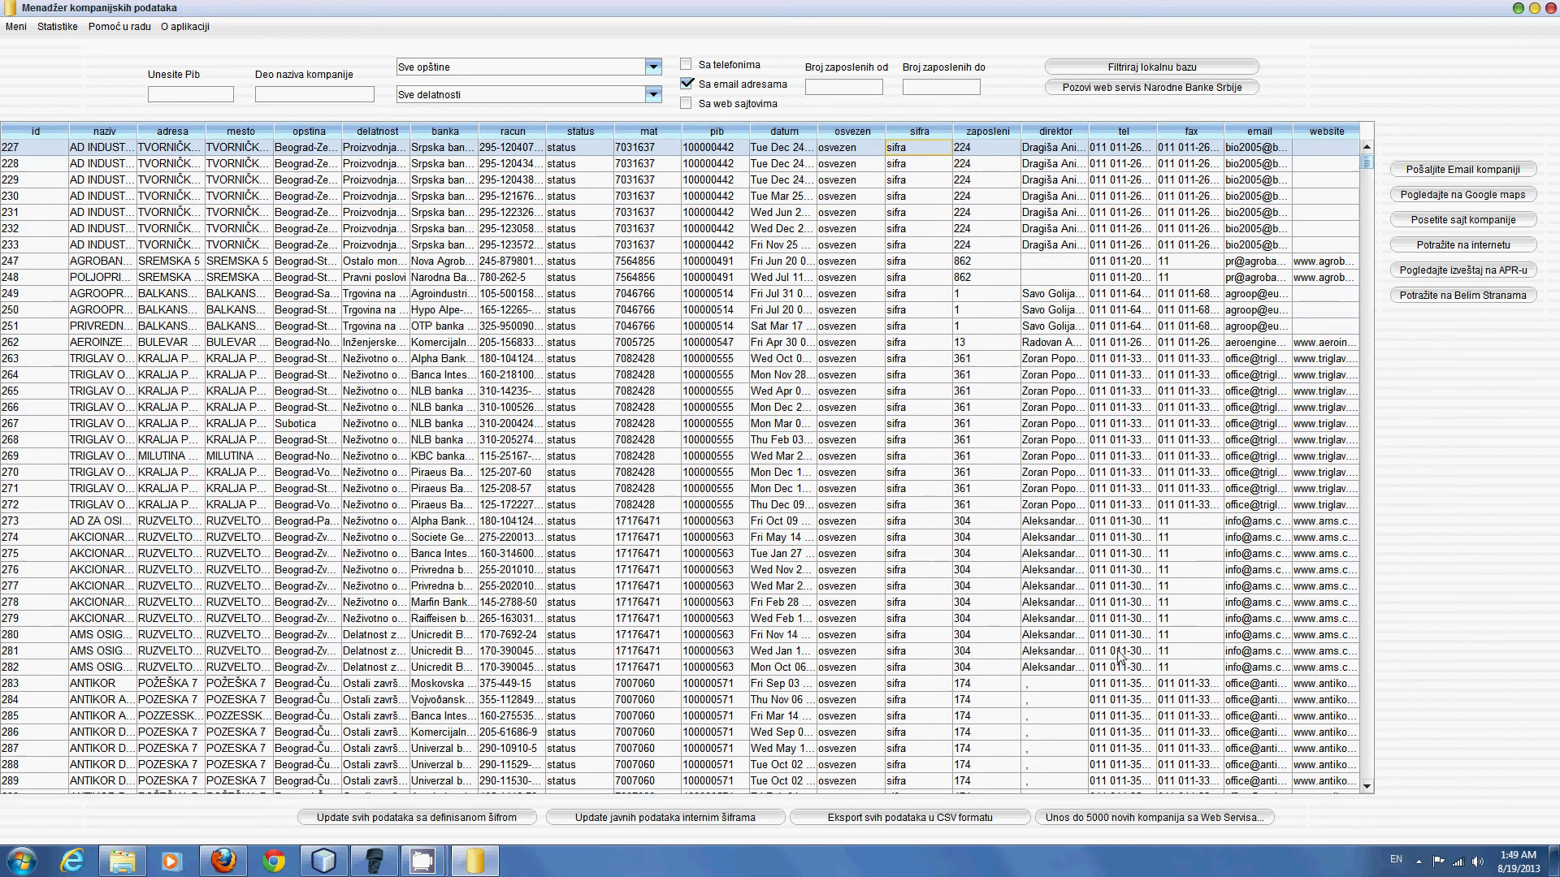
left_click(1121, 667, "shift")
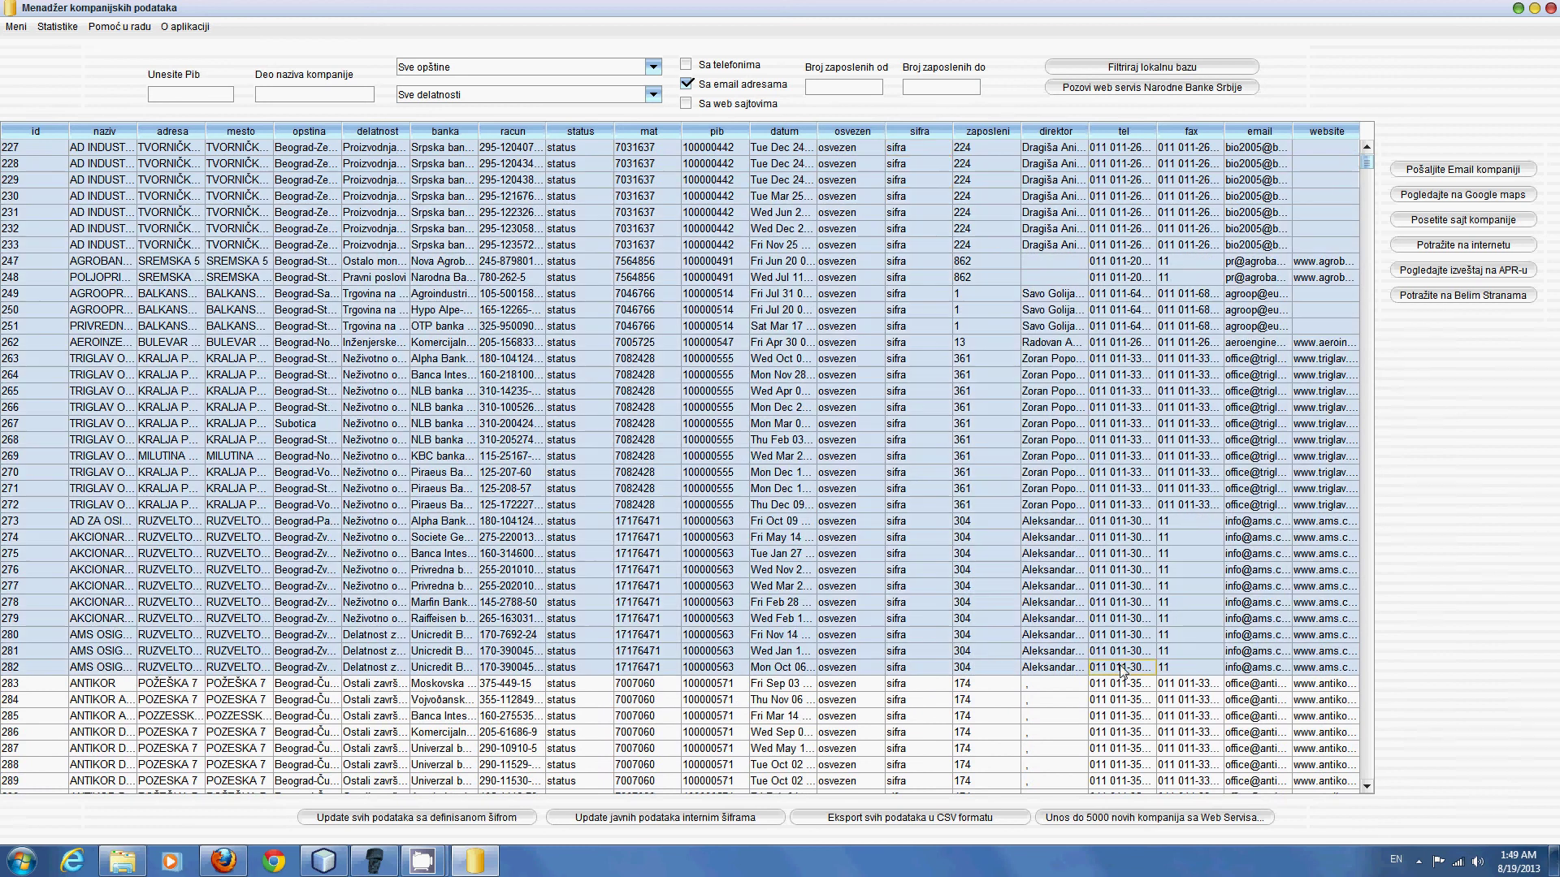
left_click(1465, 168)
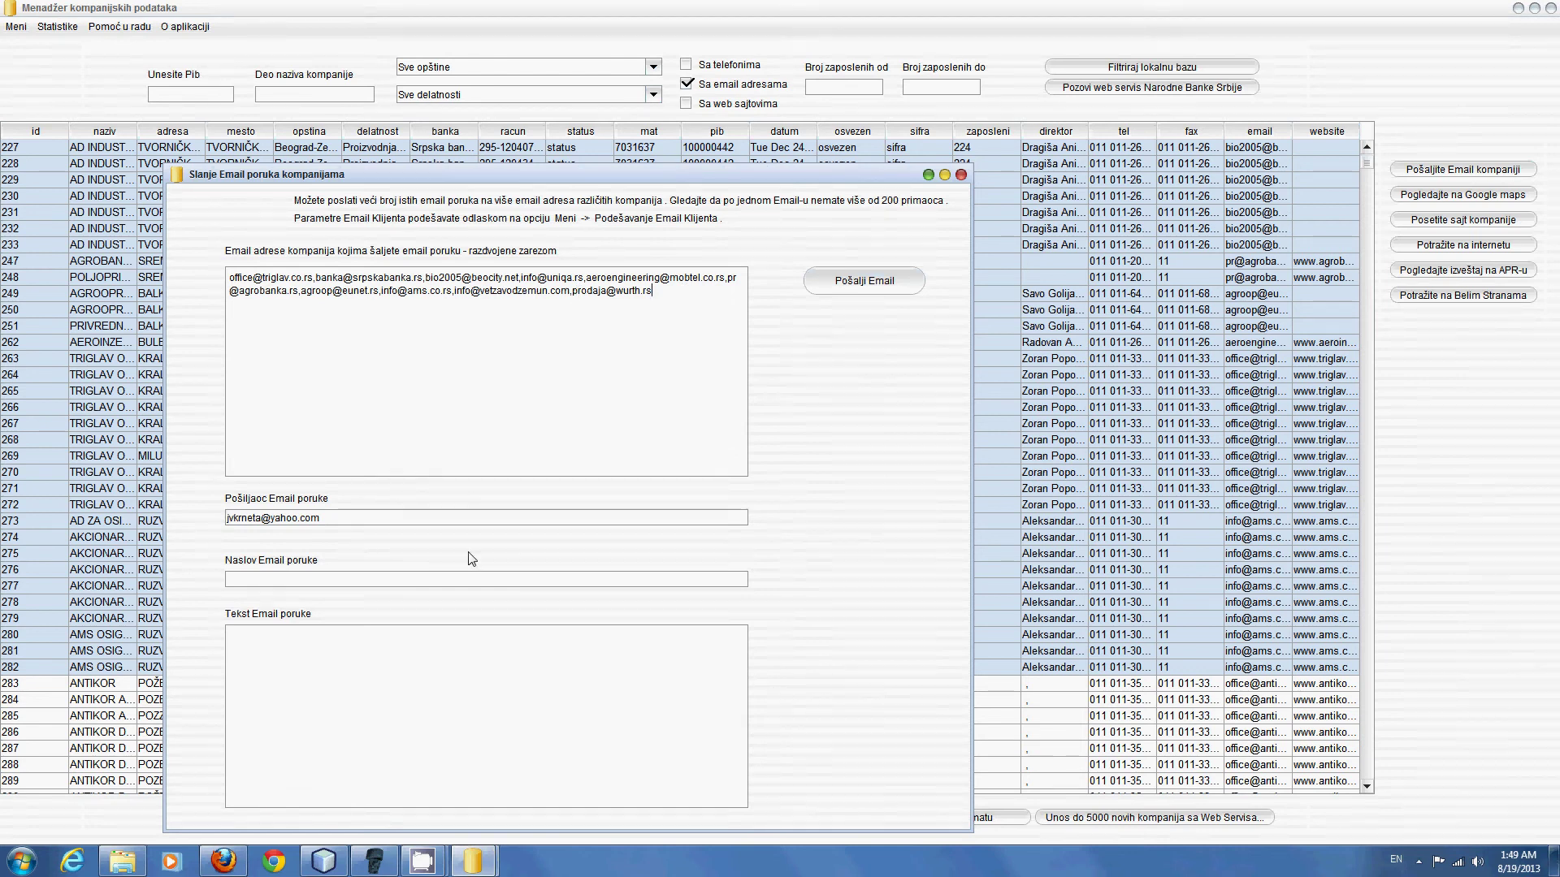
left_click(959, 175)
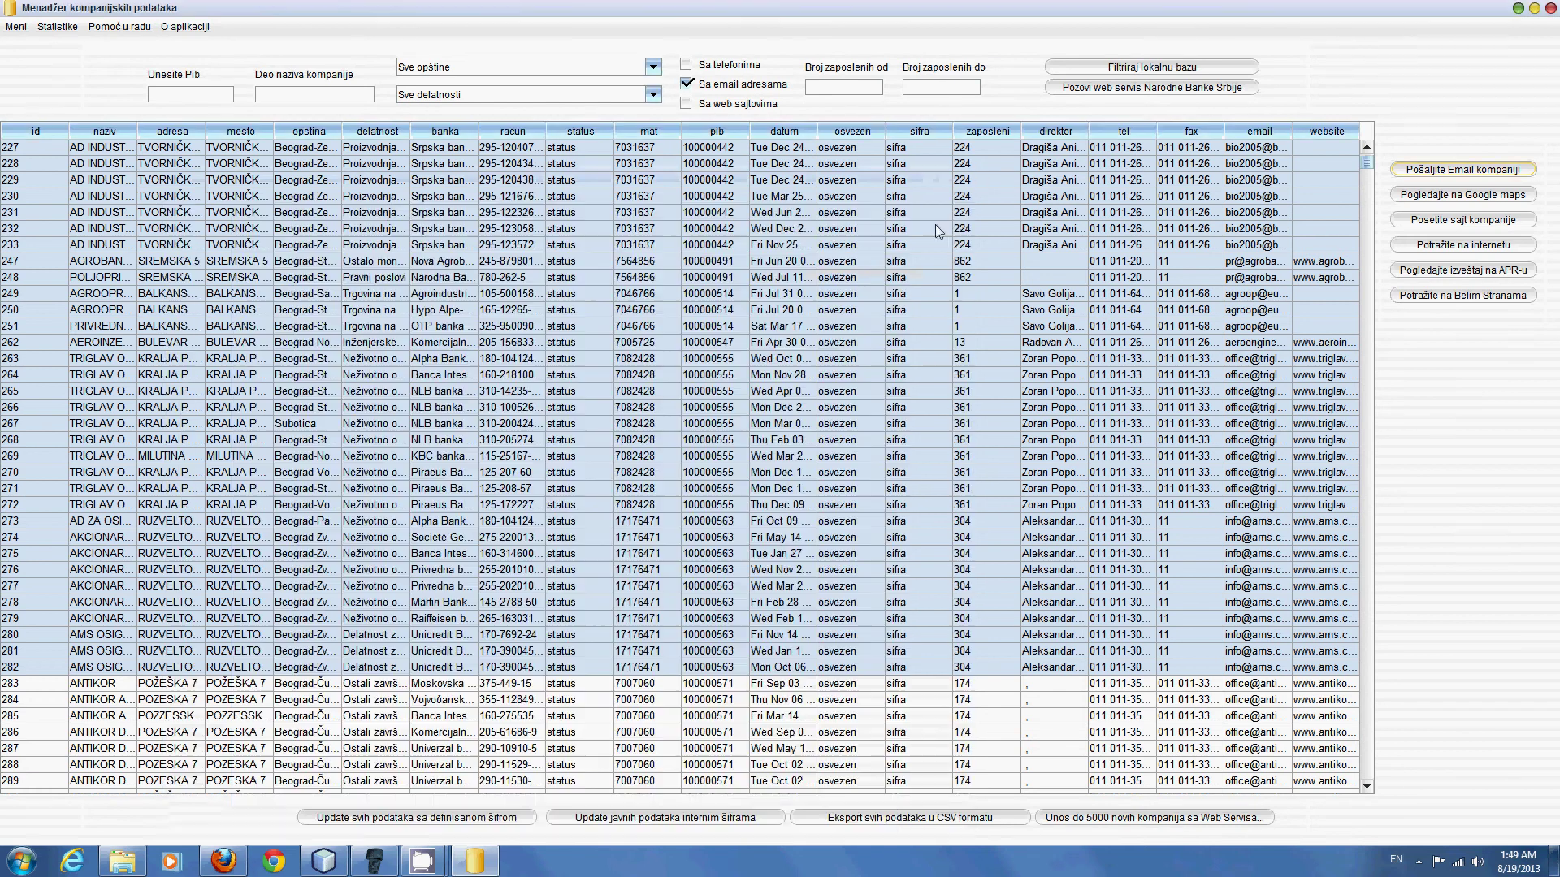
Step: Widen the naziv column to show full company names, and look up AGROOPREMA AD BEOGRAD on Google Maps
left_click(453, 294)
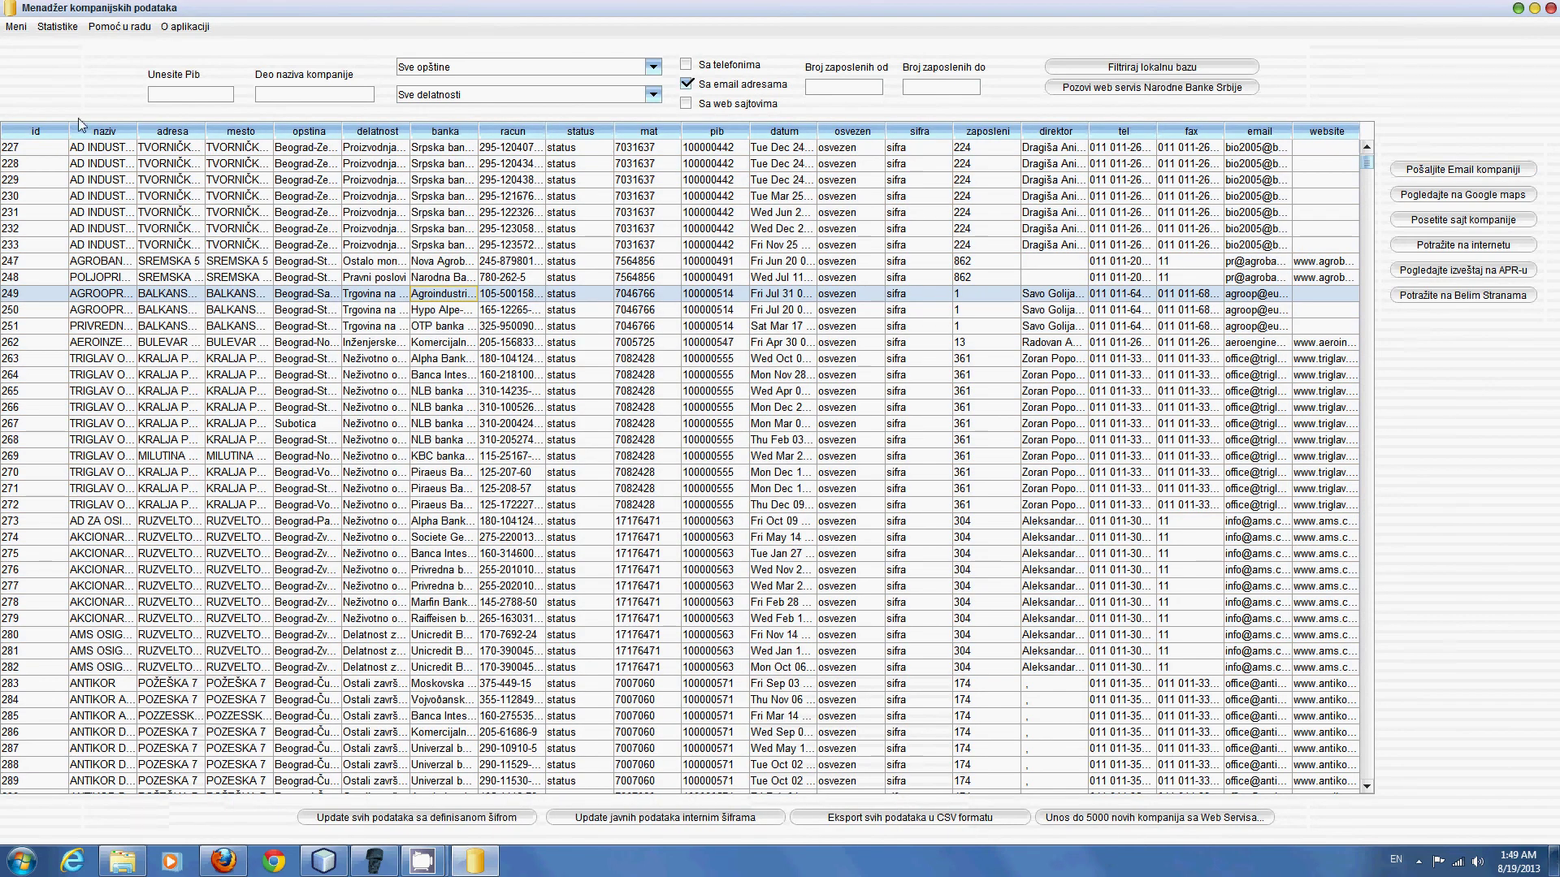
left_click_drag(196, 131, 682, 134)
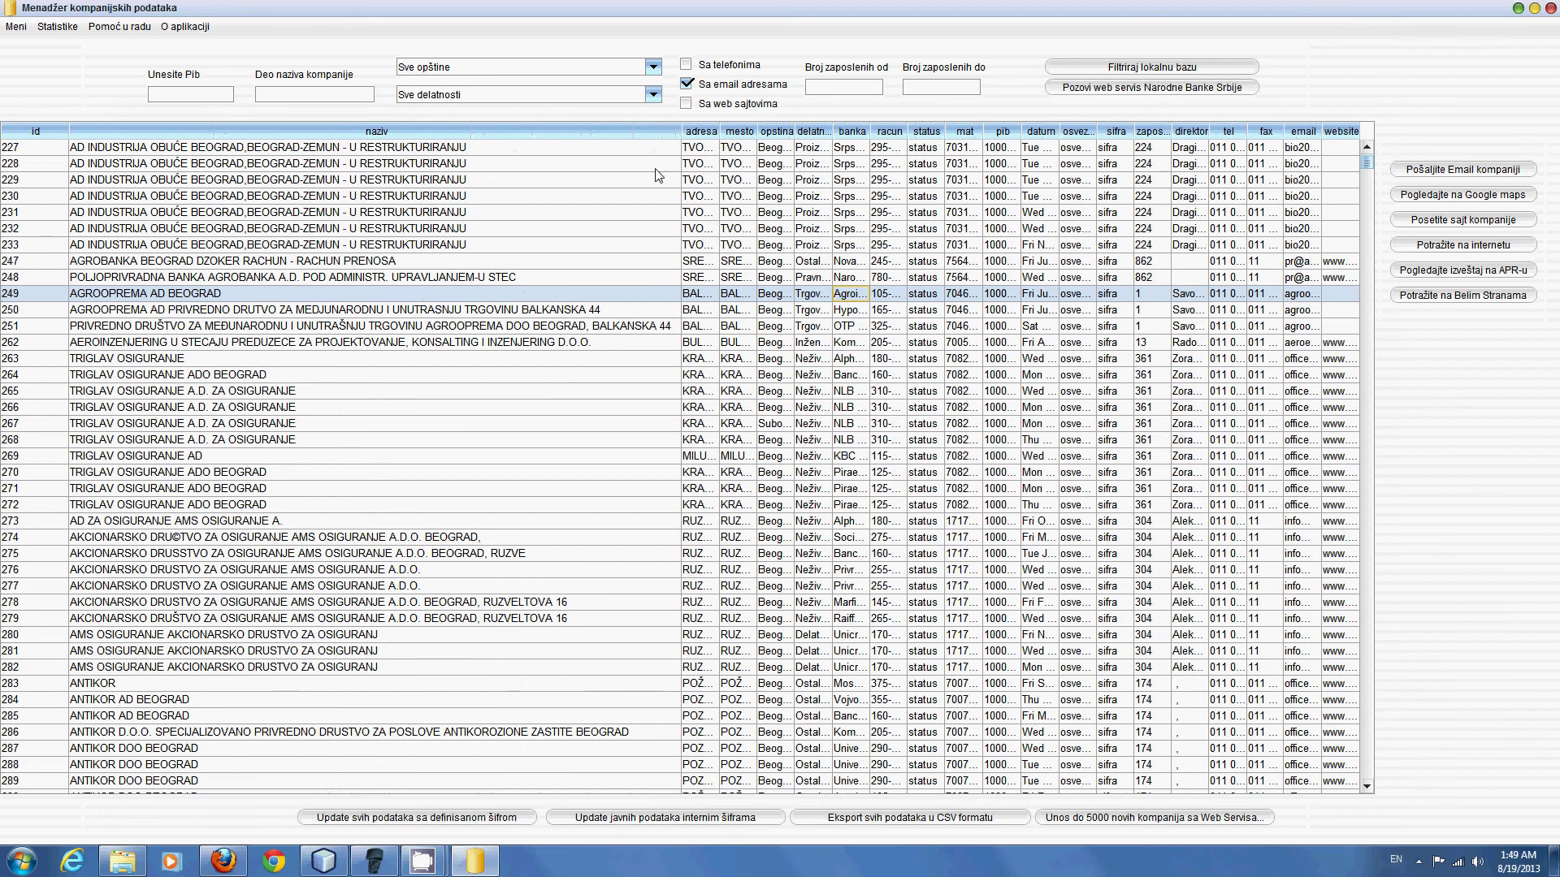
left_click(1499, 201)
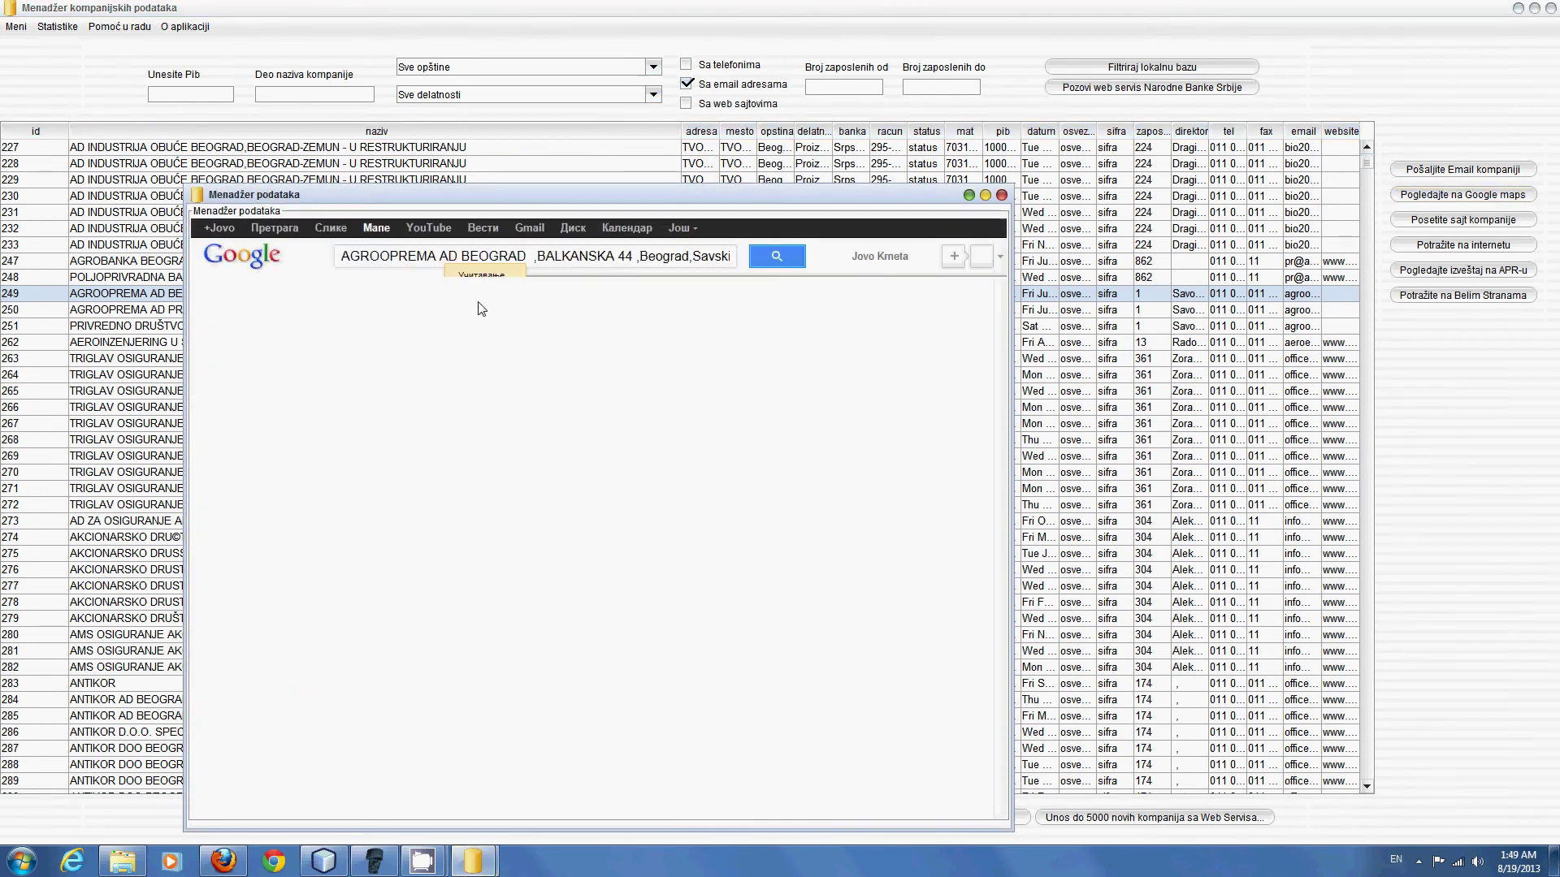
left_click(1001, 196)
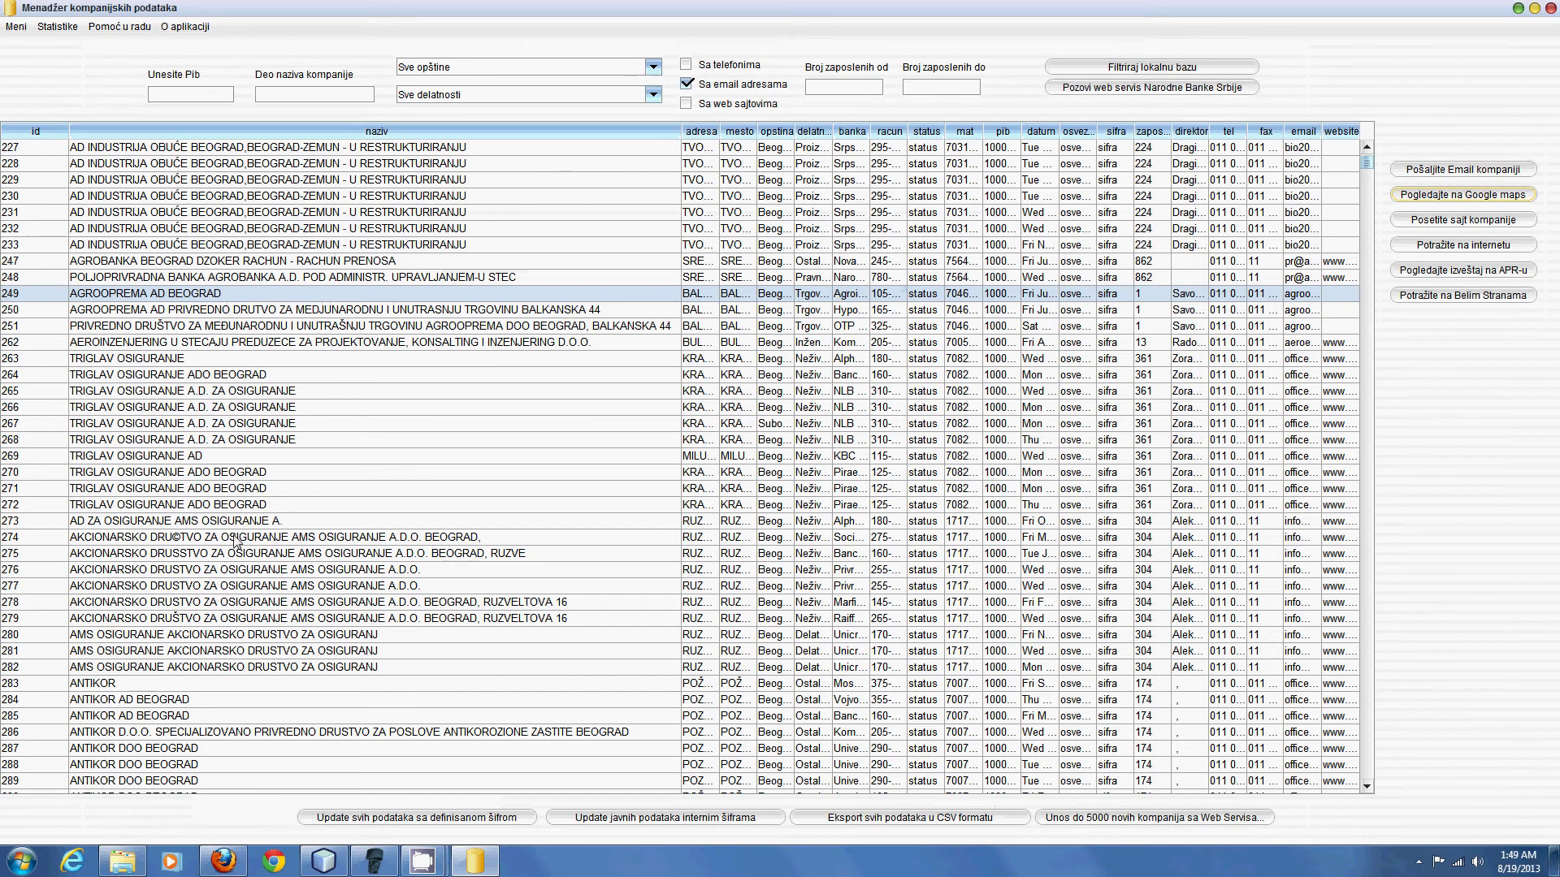
Step: Look up TRIGLAV OSIGURANJE AD, the company with id 269, on Google Maps and close the map window
left_click(230, 488)
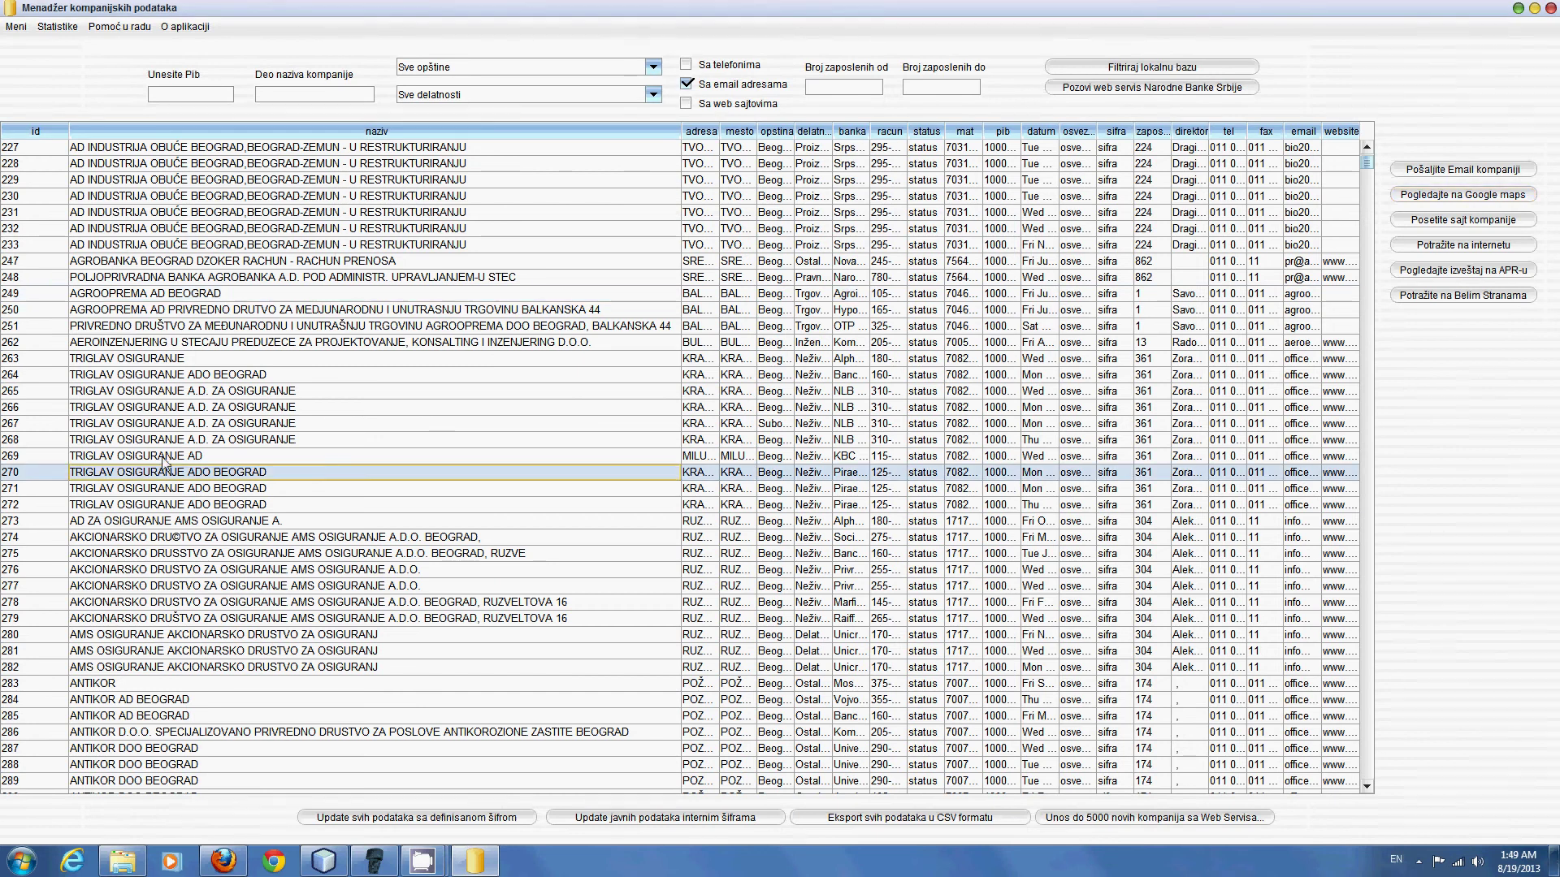
left_click(167, 456)
left_click(1436, 197)
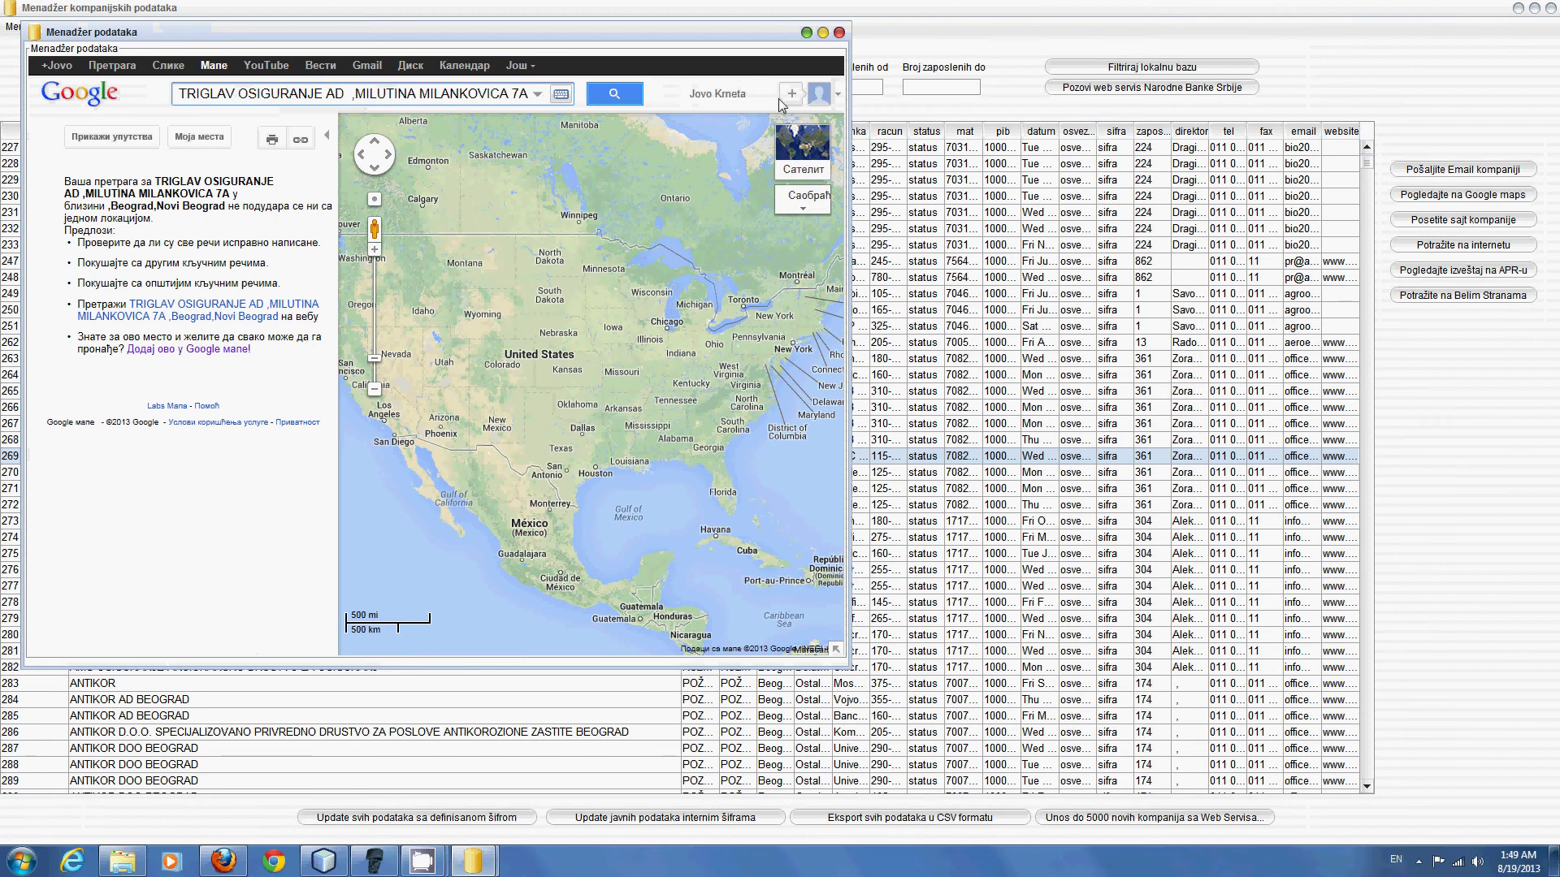
left_click(839, 33)
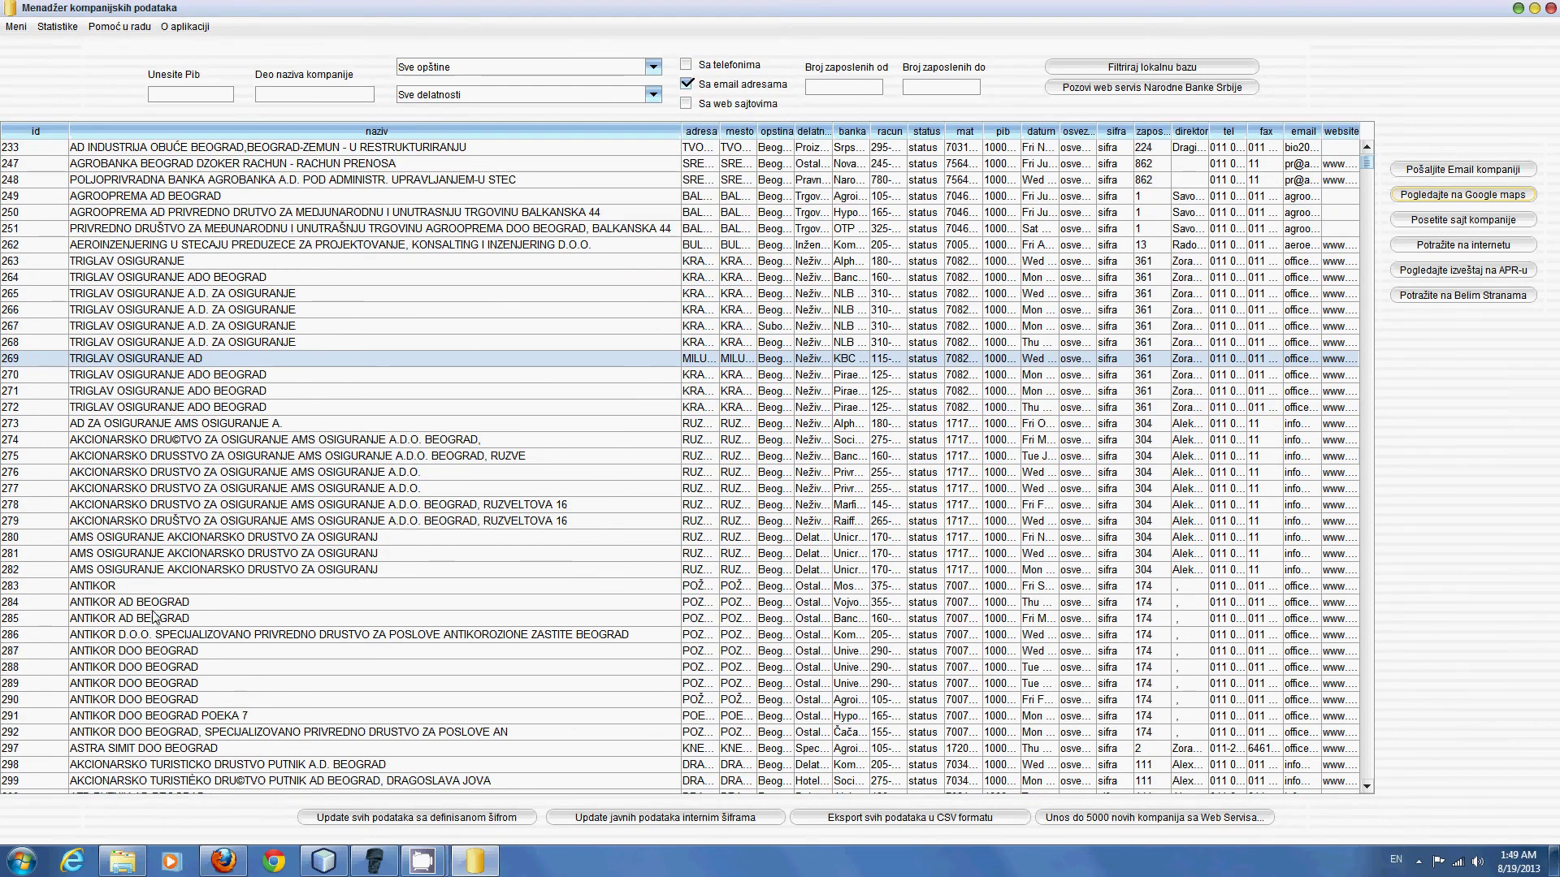
Step: Look up PUTNIK AD, the company with id 301, on Google Maps
scroll(203, 617, "down", 3)
left_click(104, 668)
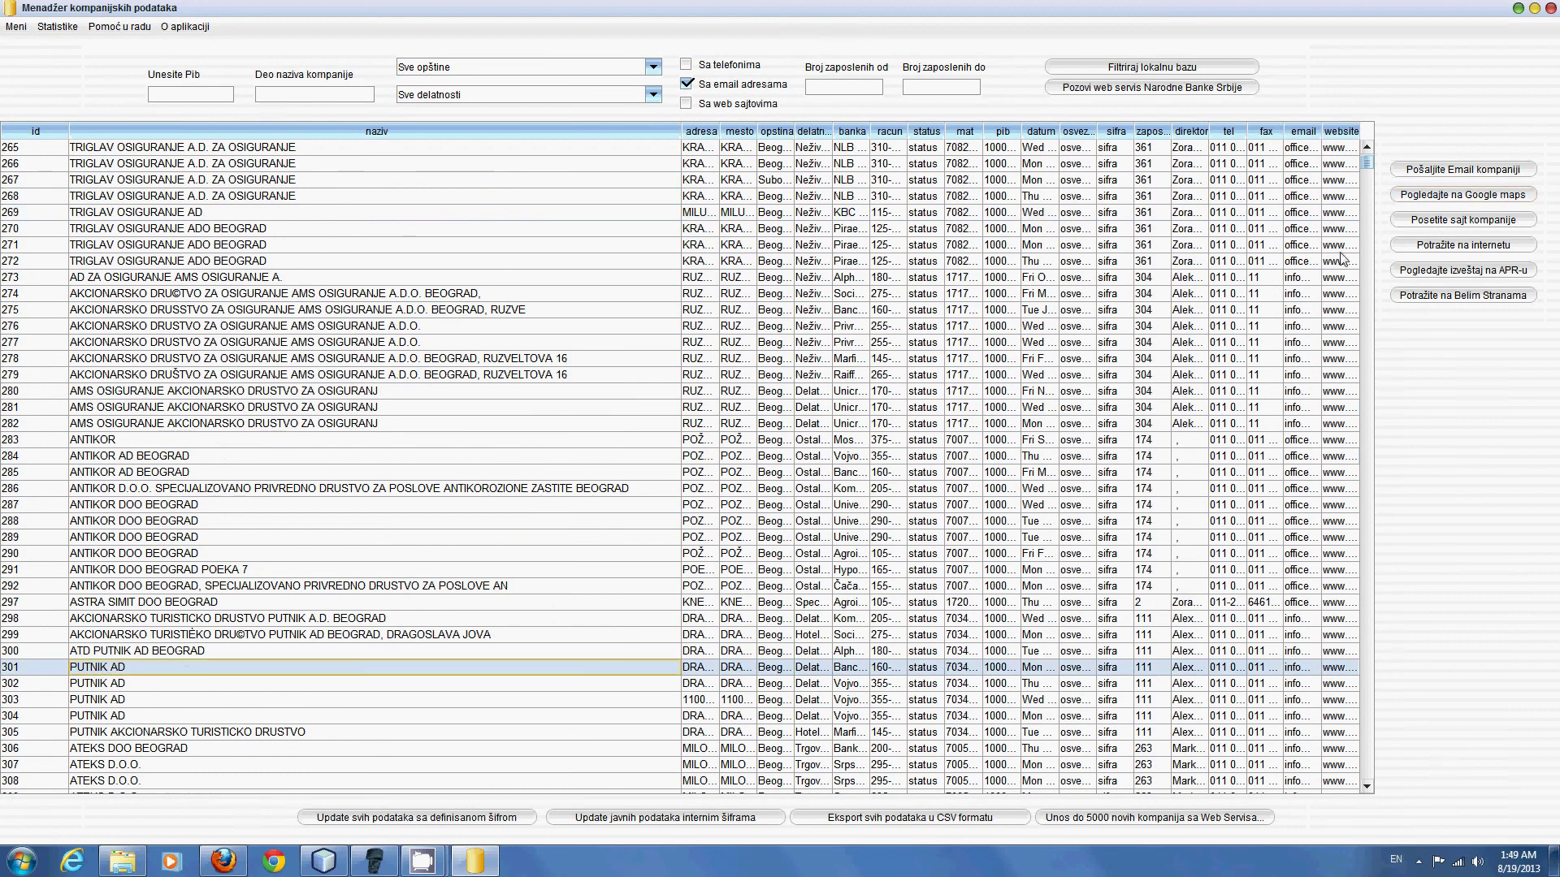
left_click(1469, 197)
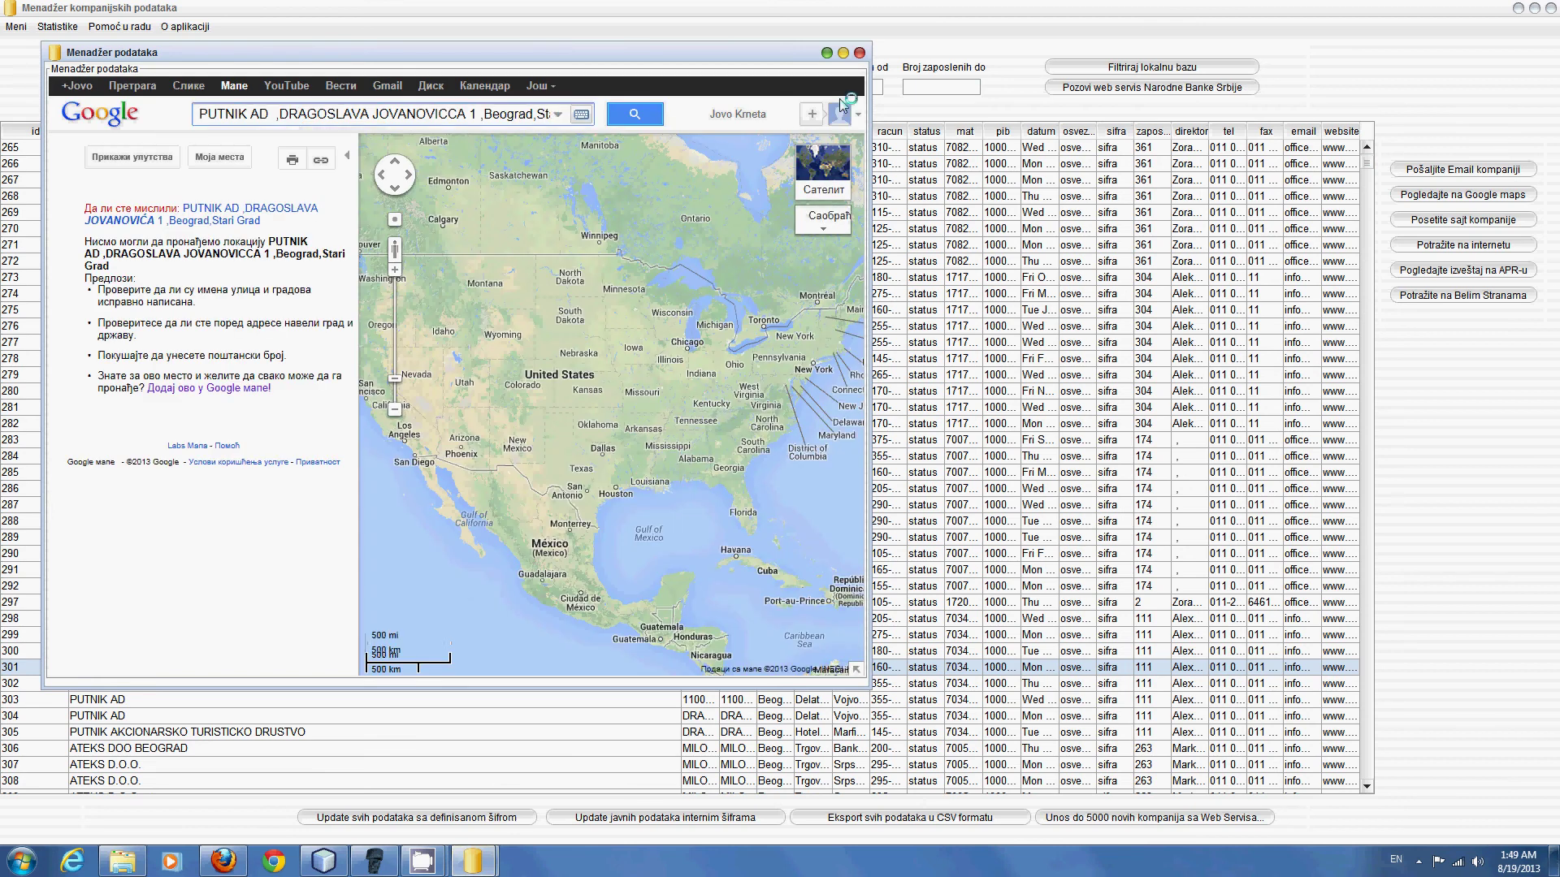
Step: Close the PUTNIK AD map, and look up ATEKS DOO BEOGRAD, the company with id 312, on Google Maps before closing its window
left_click(859, 52)
scroll(537, 413, "down", 4)
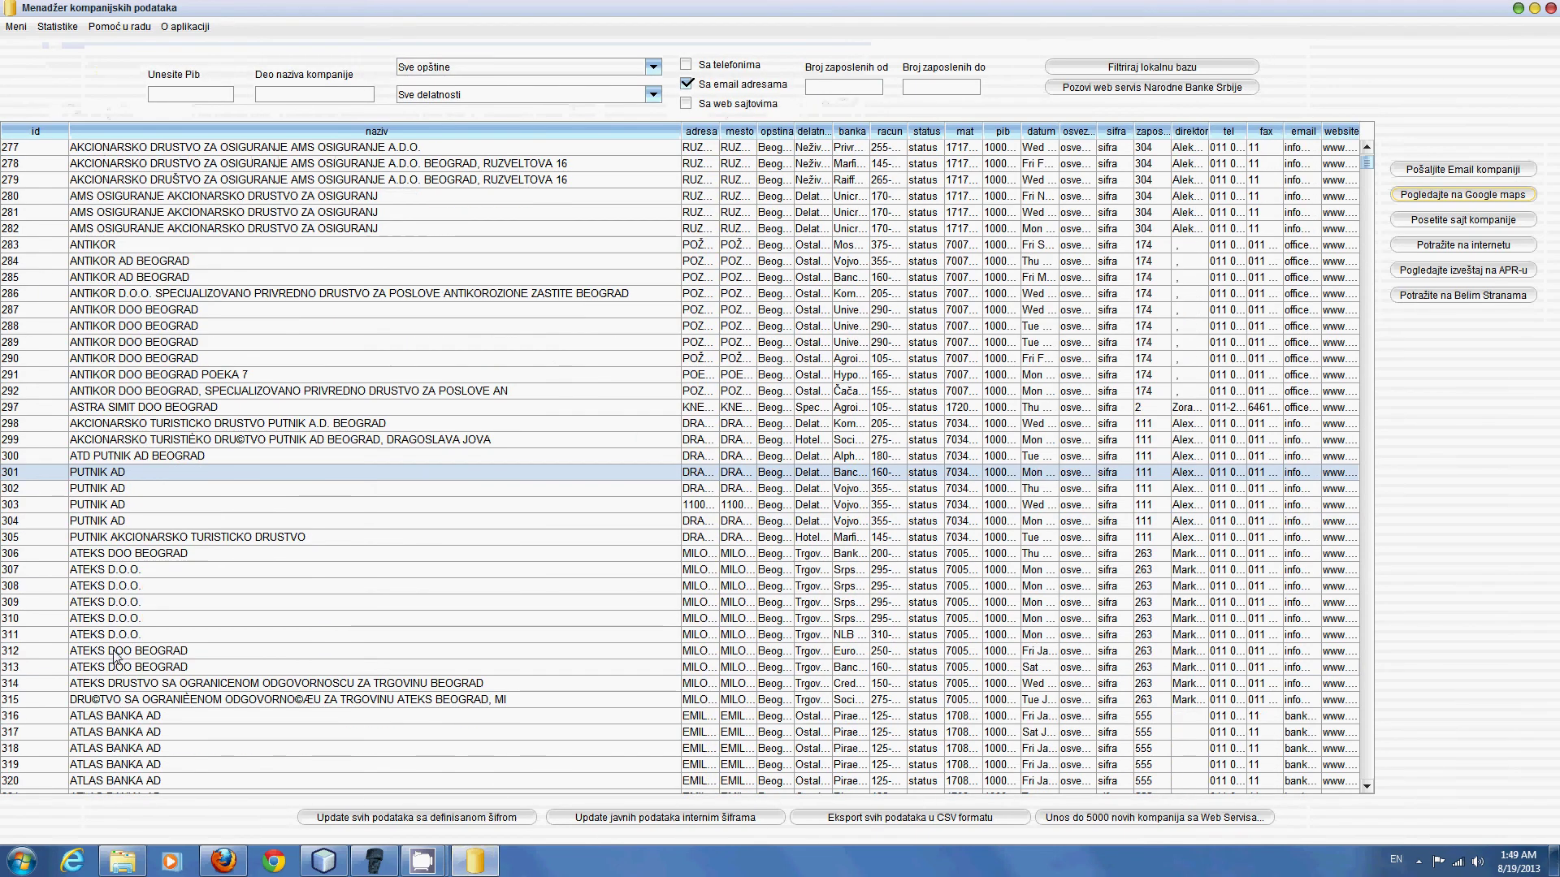
left_click(117, 653)
left_click(1462, 194)
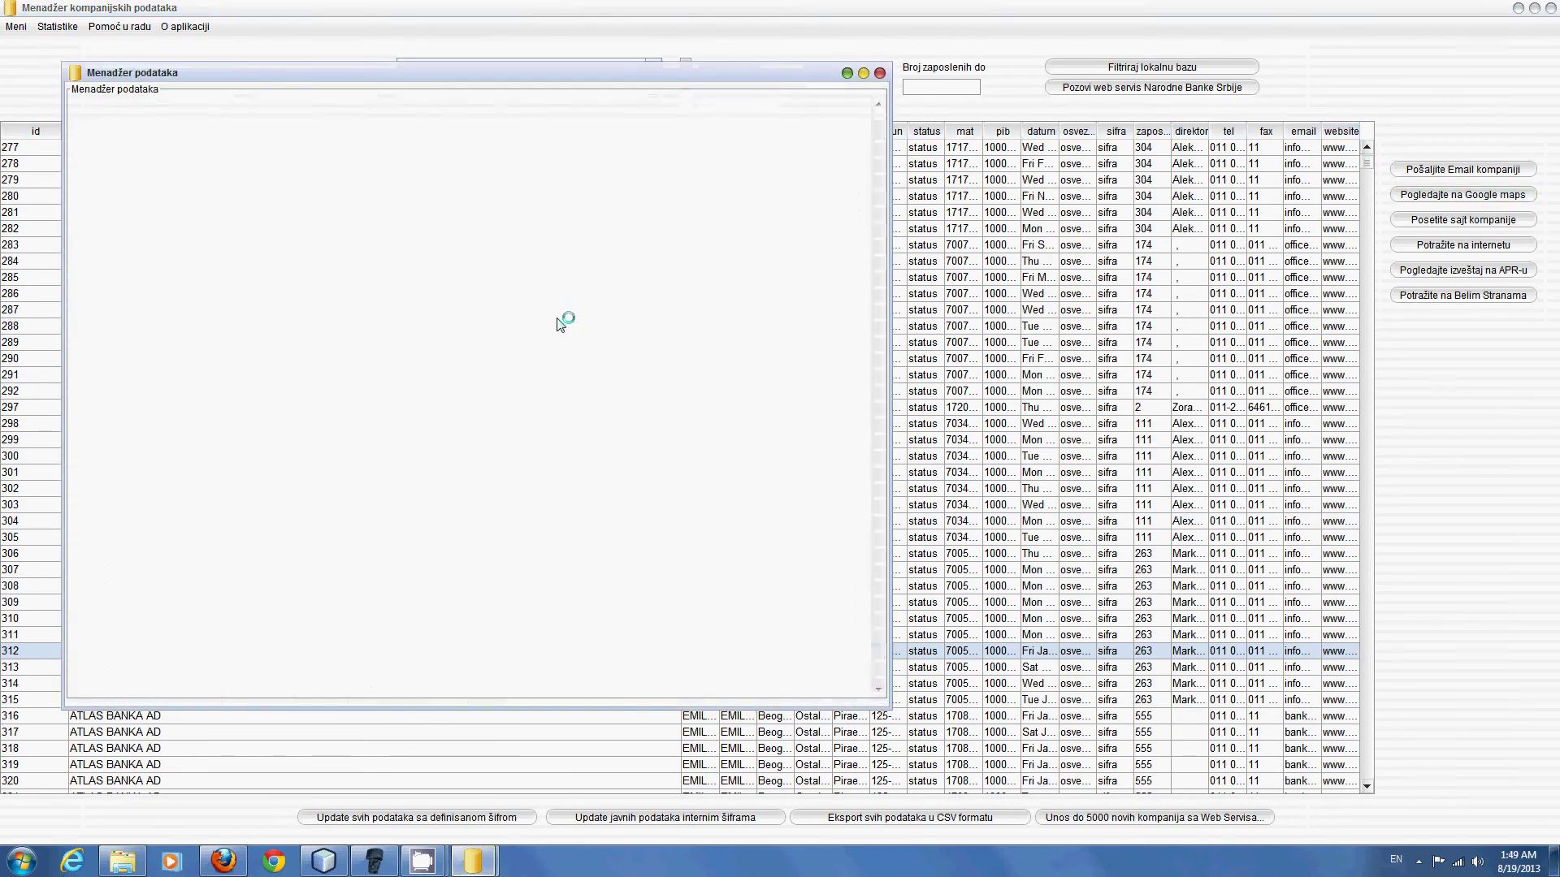
left_click(880, 74)
Step: Look up AUTOKOMERC DOO, the company with id 327, on Google Maps and close the map window
scroll(126, 648, "down", 4)
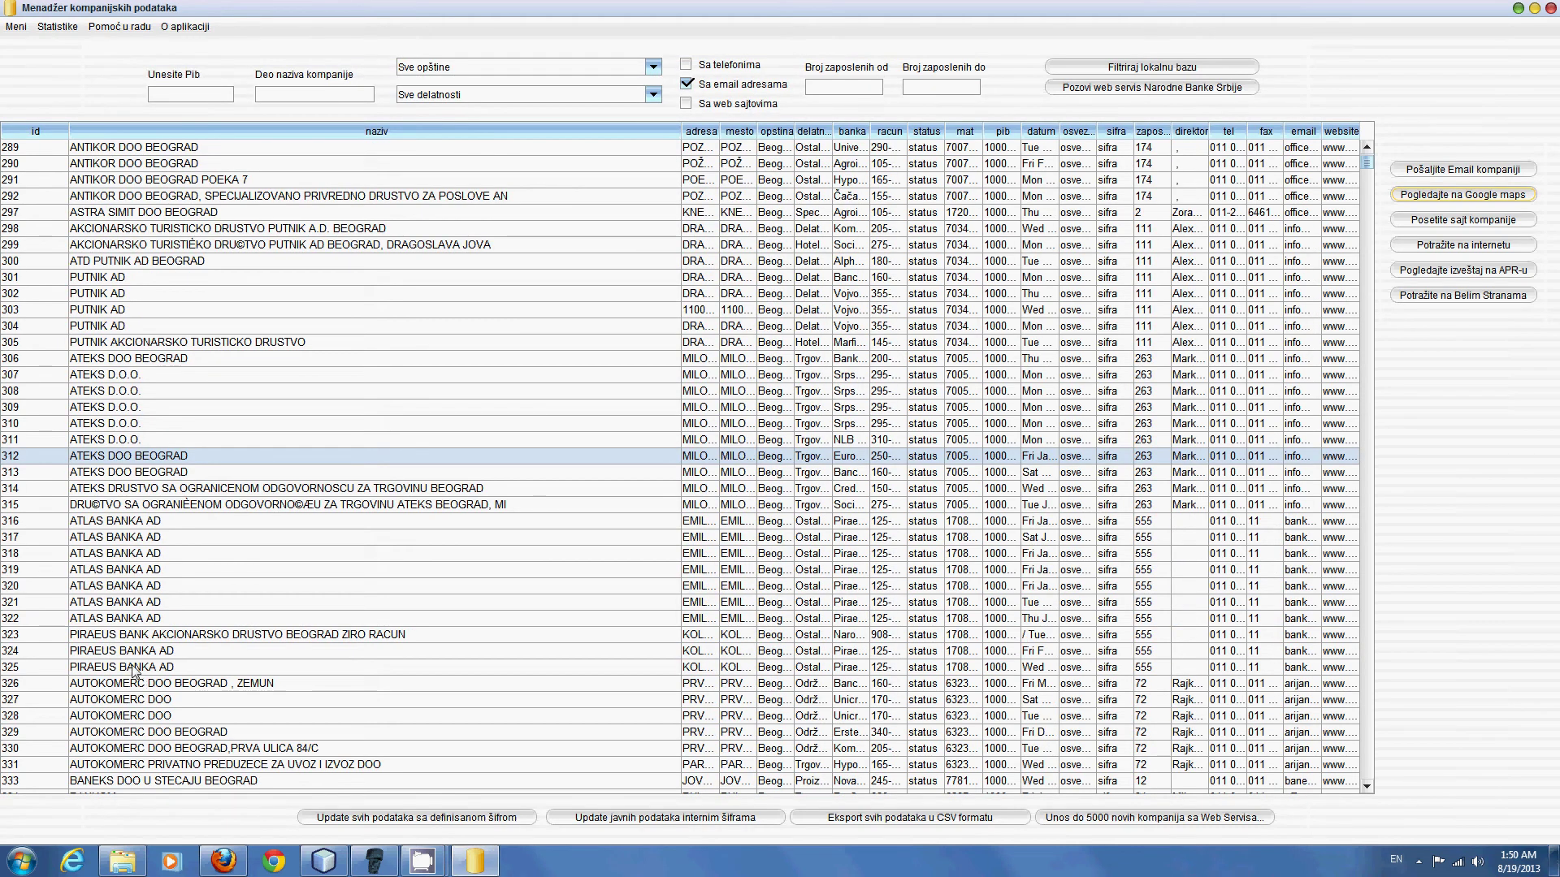
left_click(142, 702)
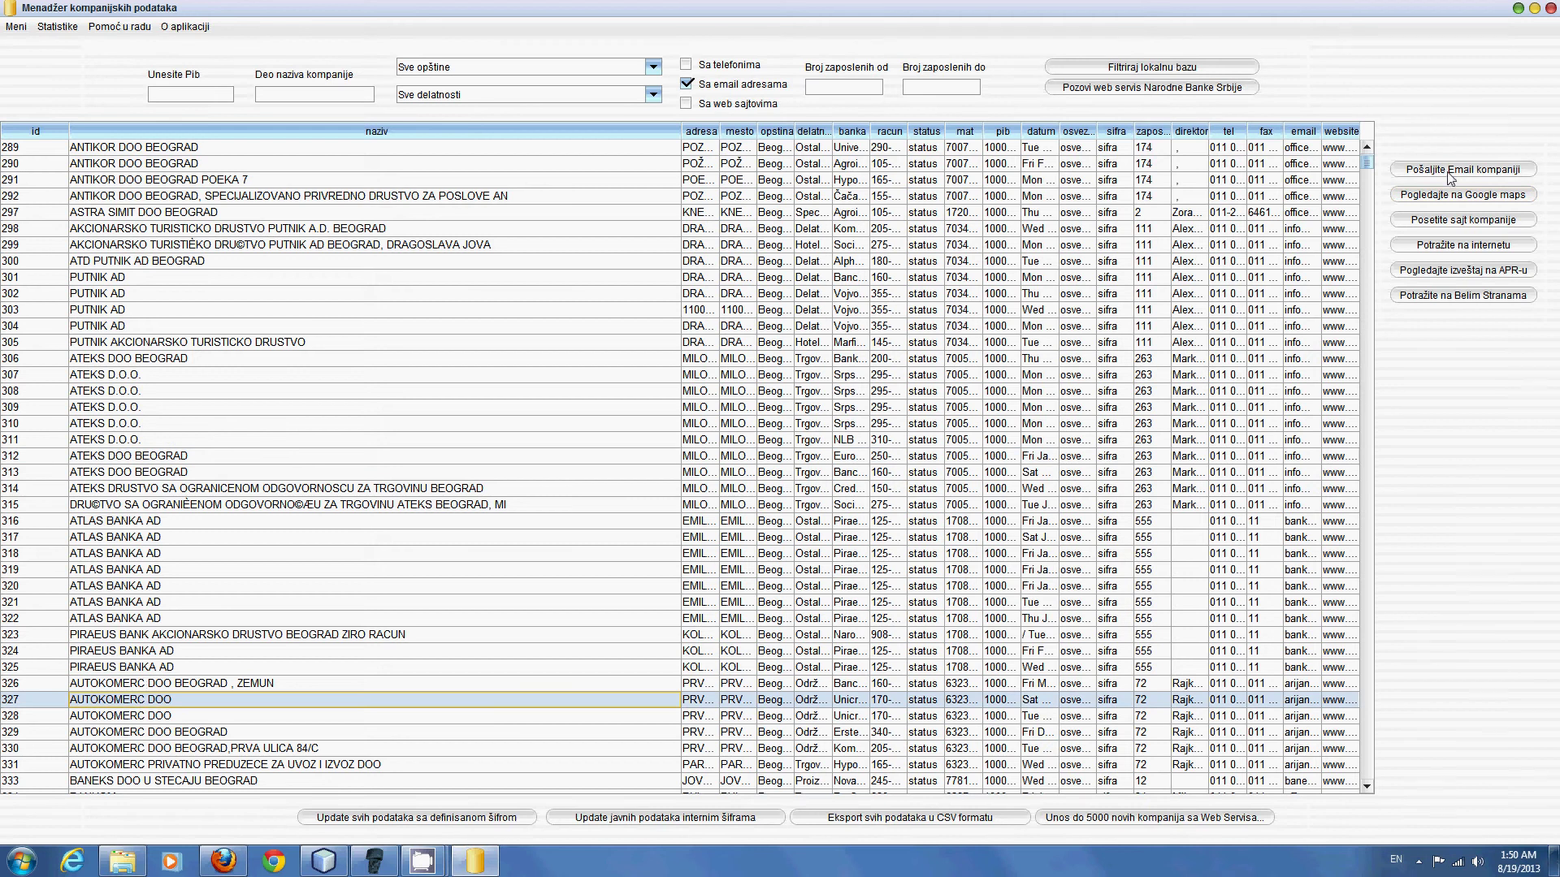
left_click(1460, 200)
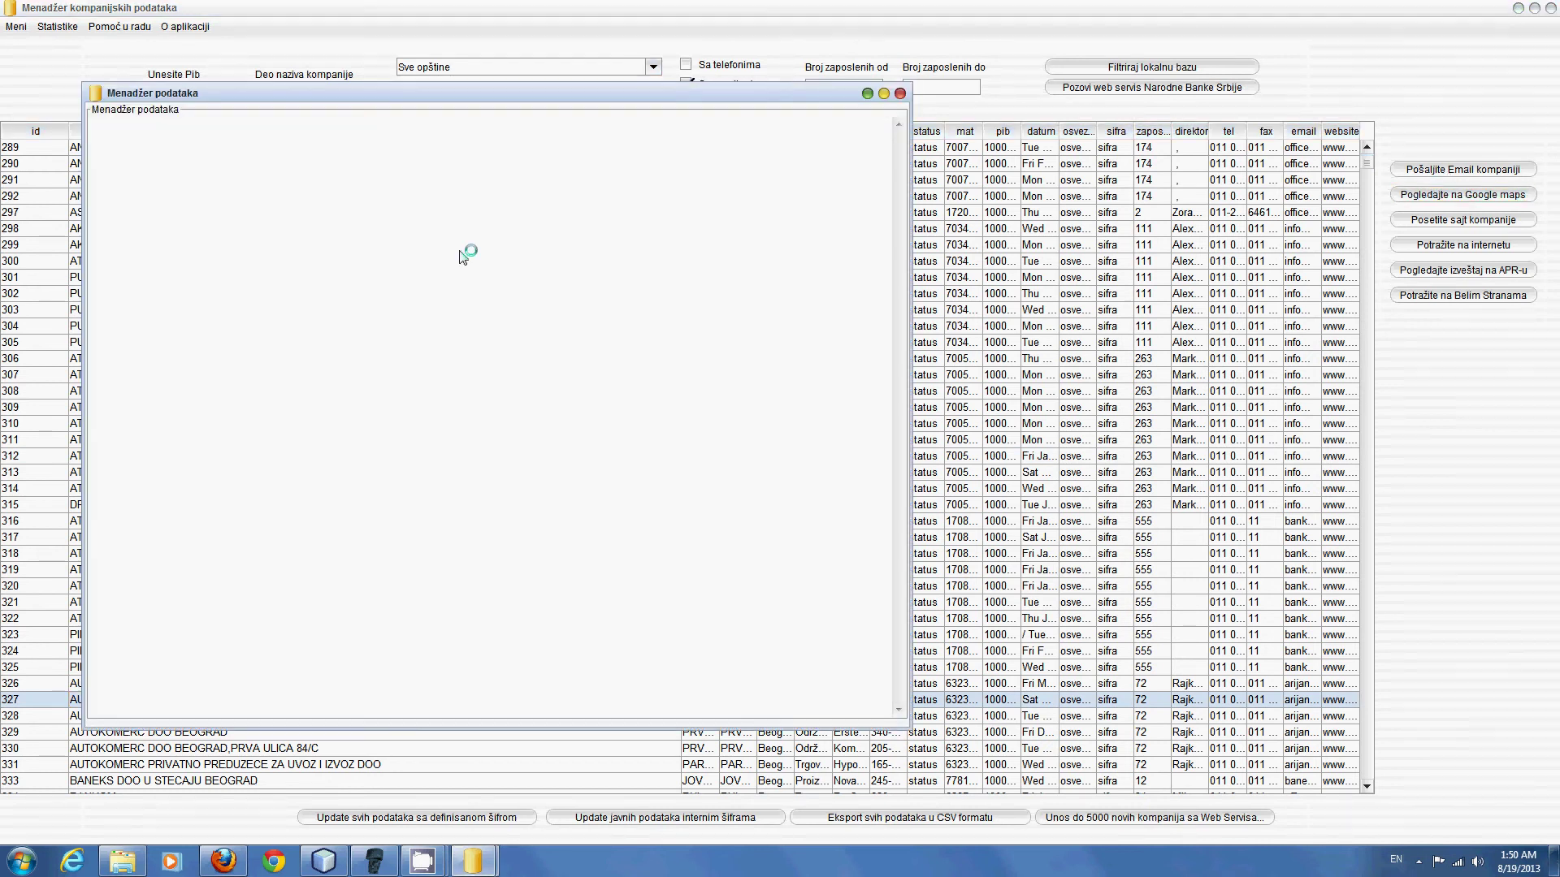
left_click(901, 93)
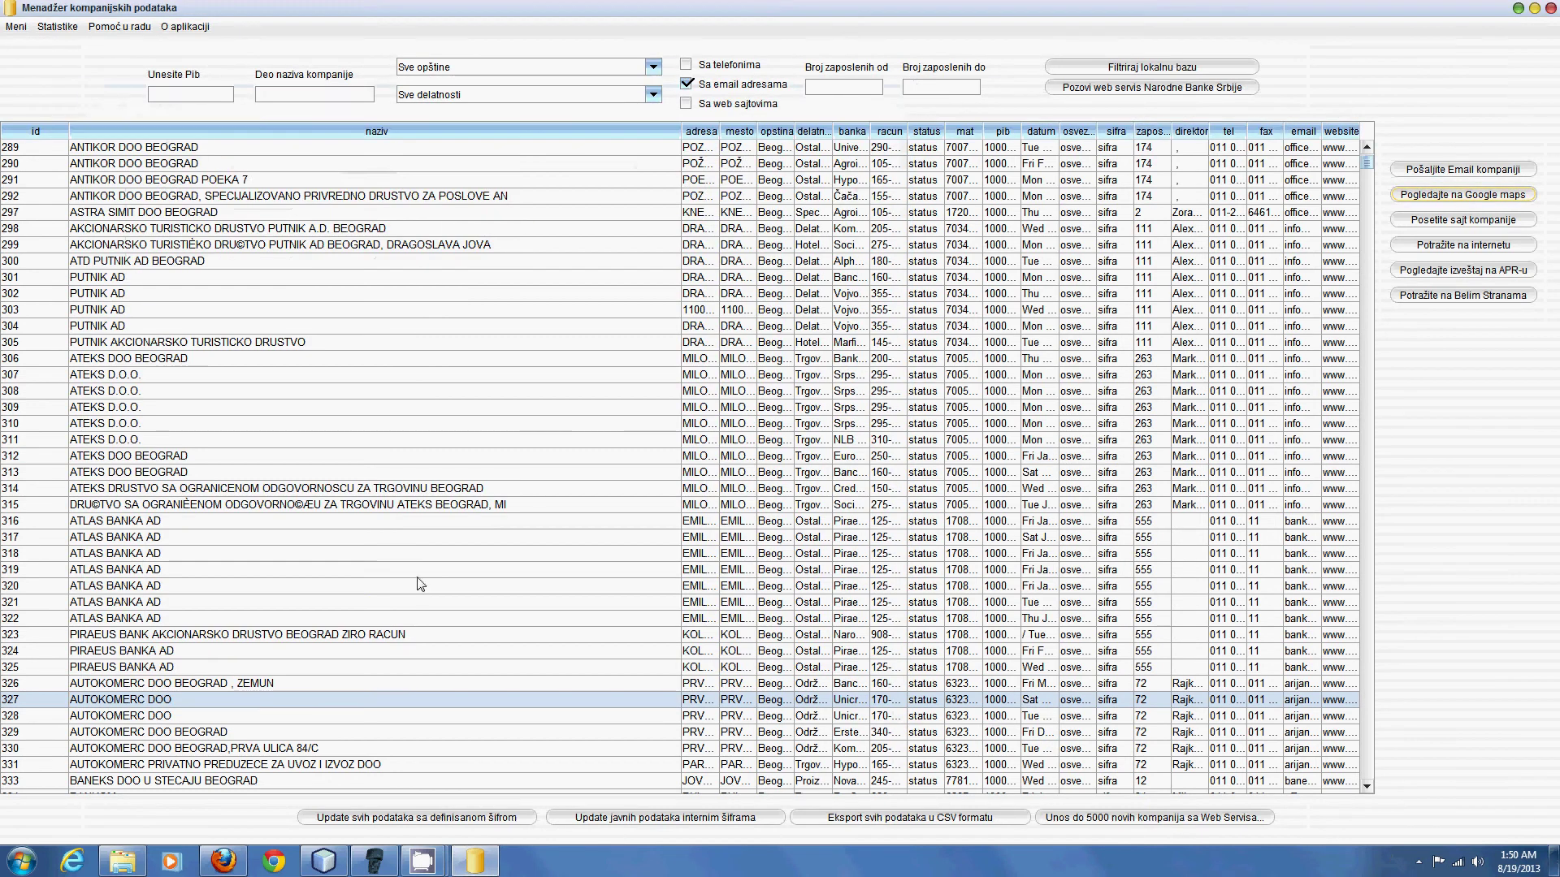
Step: Look up BANKOM DOO, the company with id 340, on Google Maps and close the map window
scroll(420, 584, "down", 10)
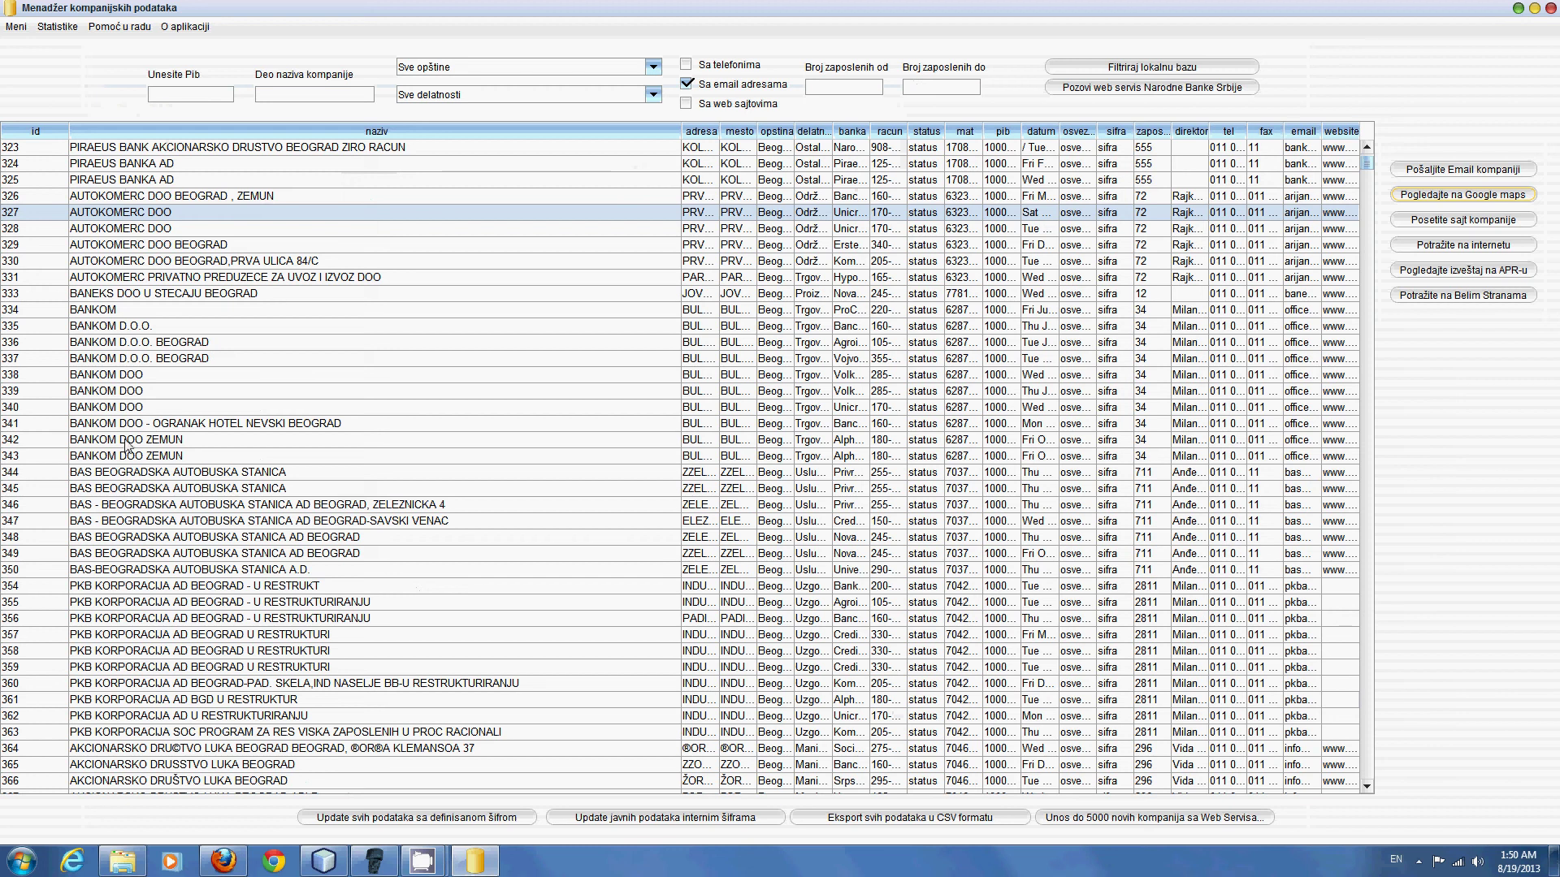
left_click(124, 409)
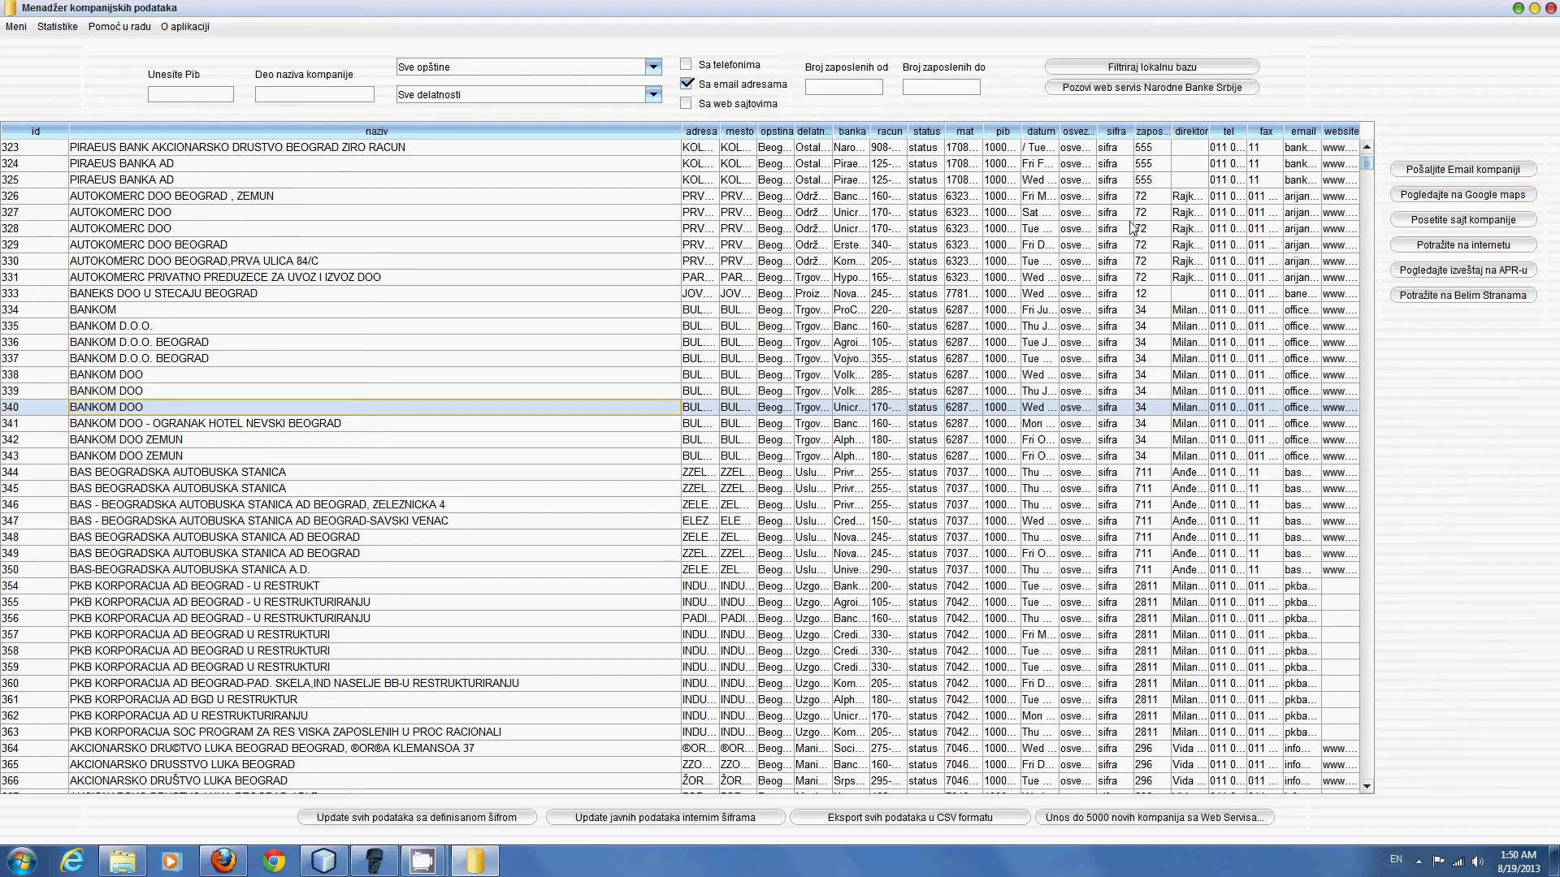
left_click(1414, 192)
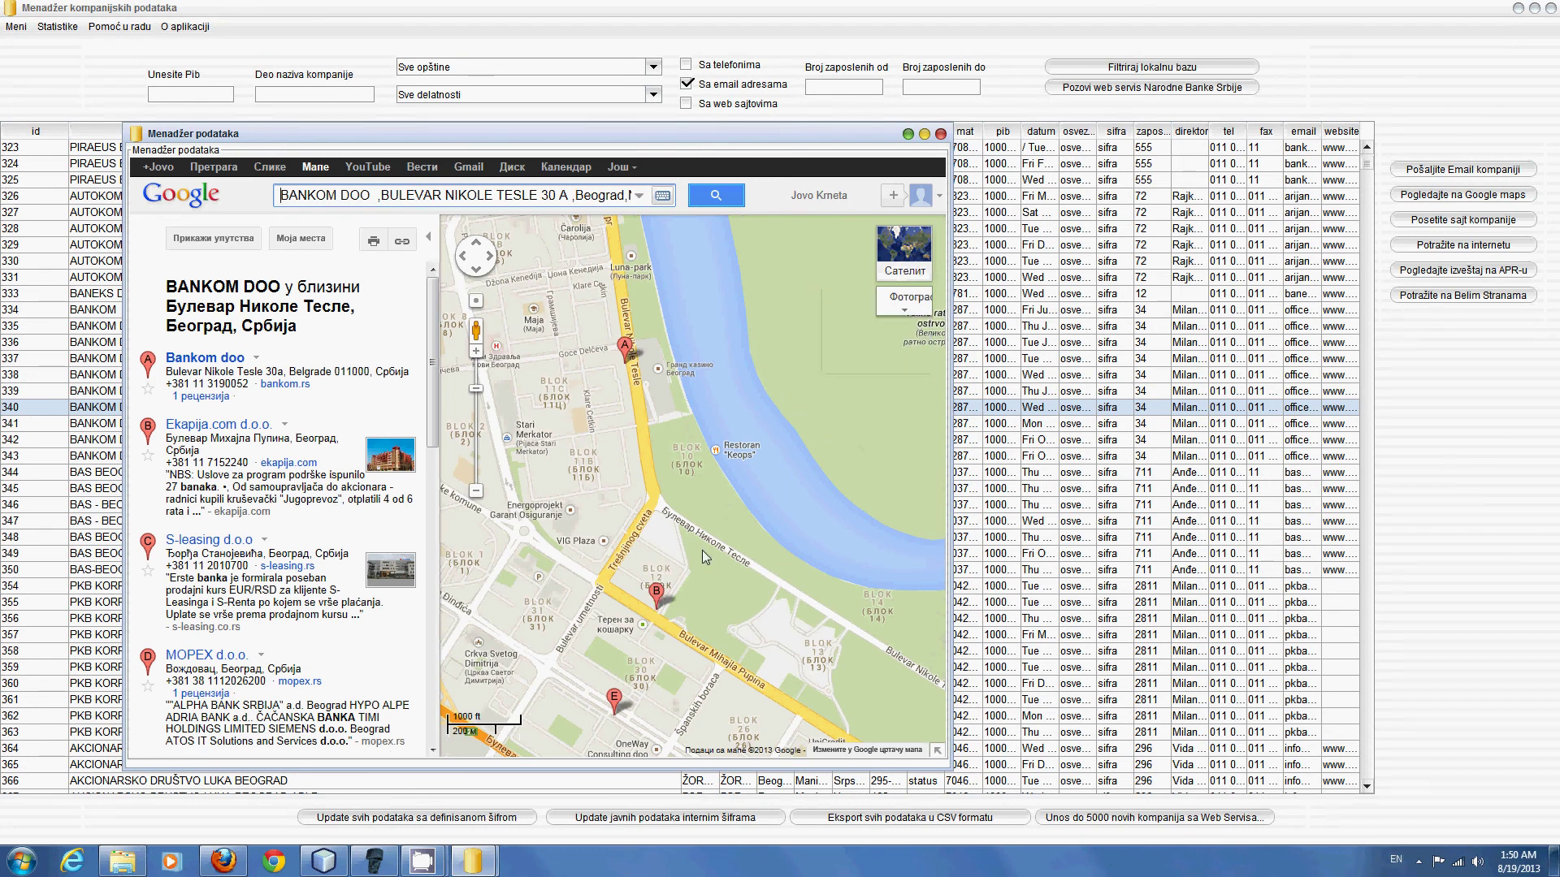
left_click(941, 134)
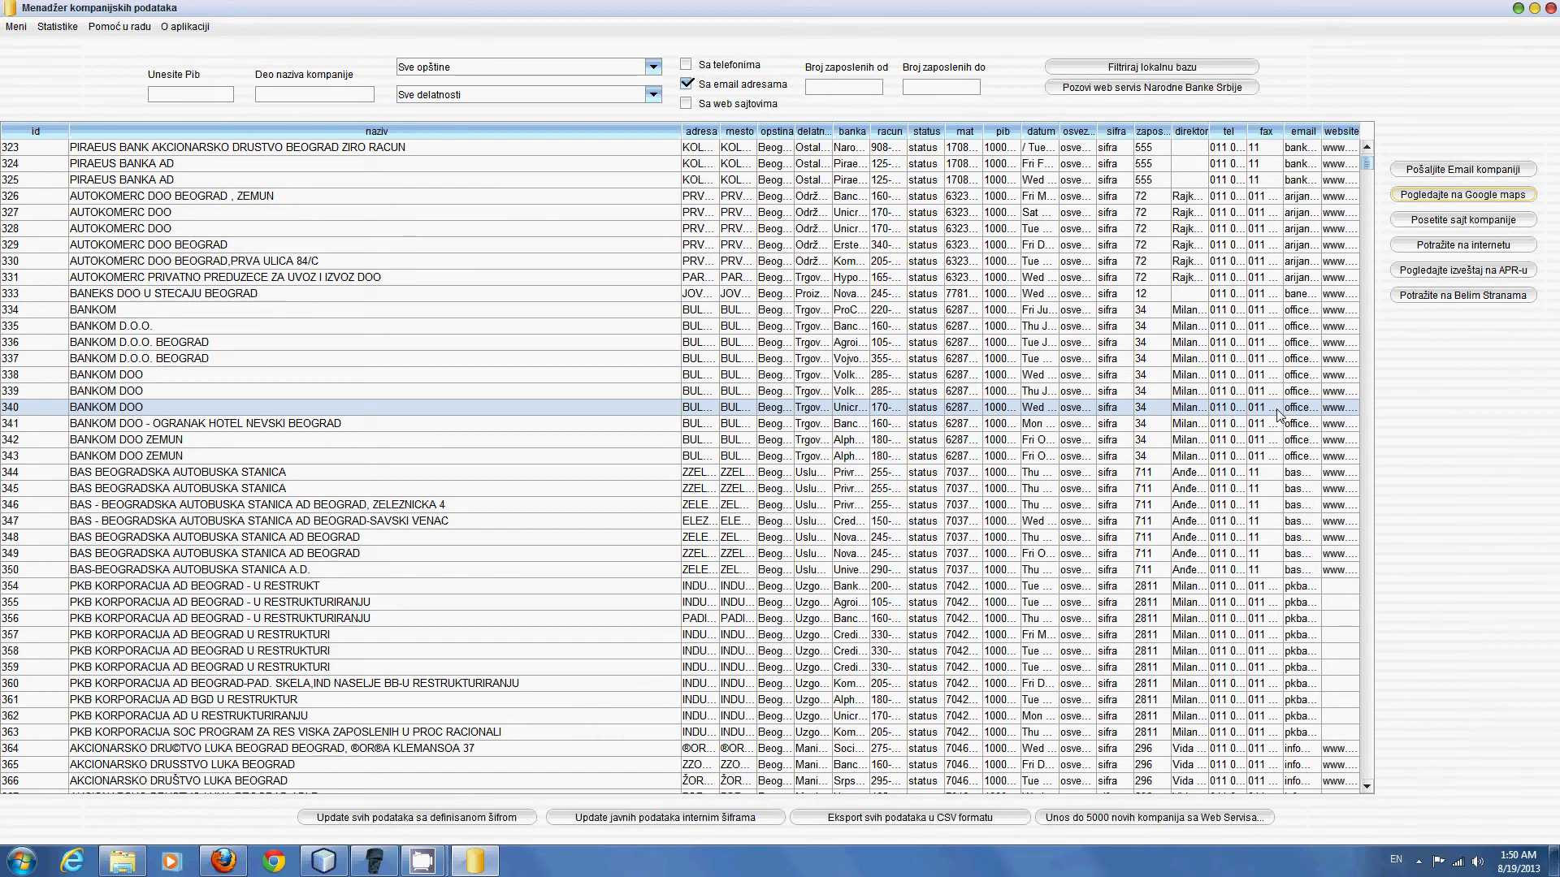
left_click(1426, 221)
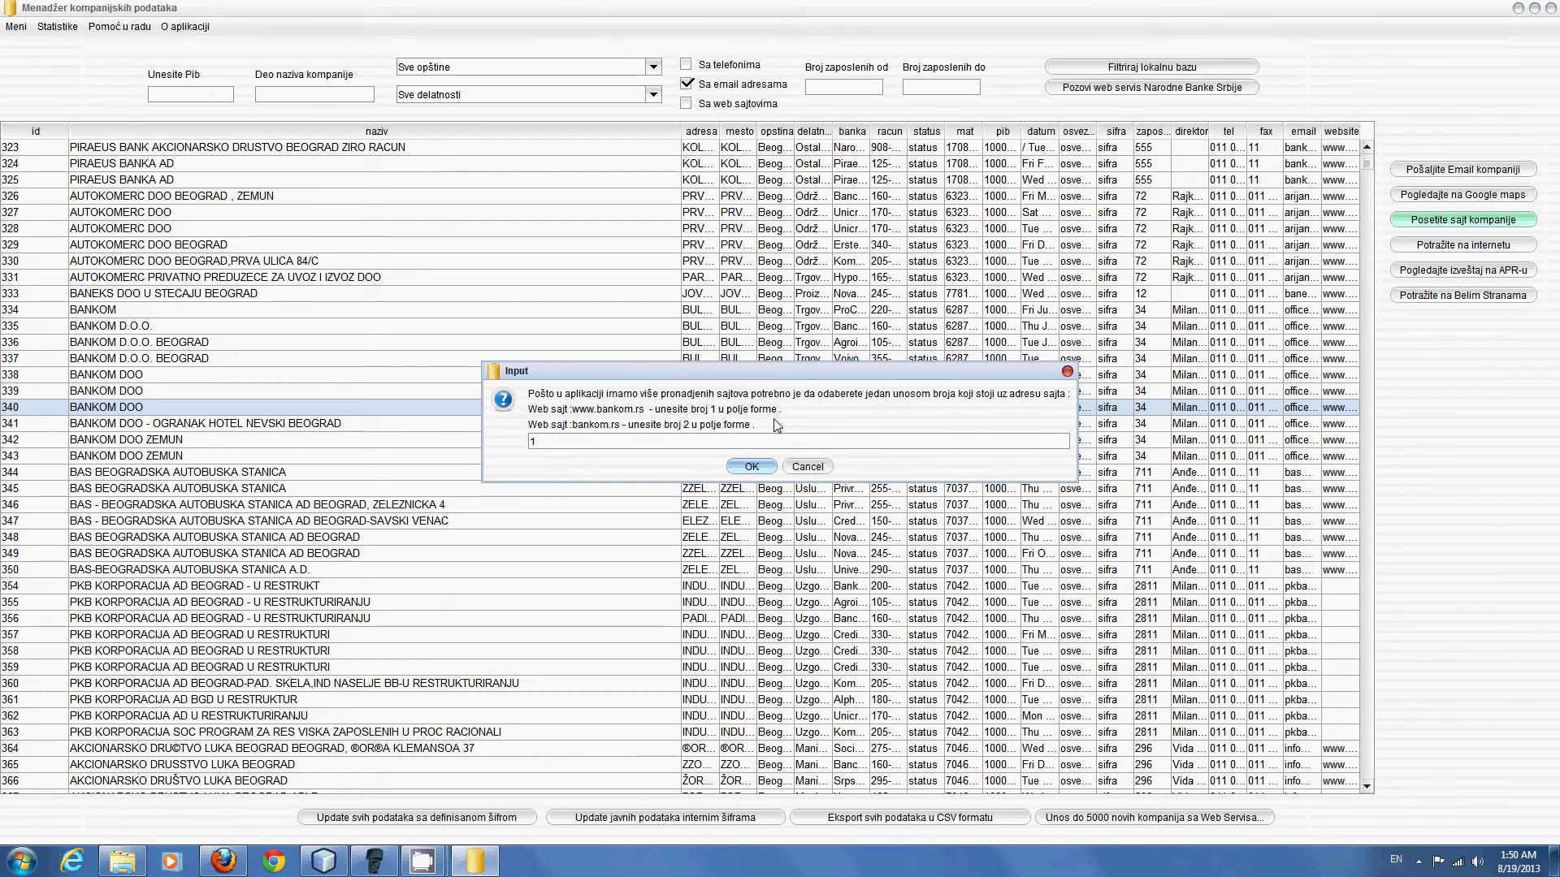
key("Return")
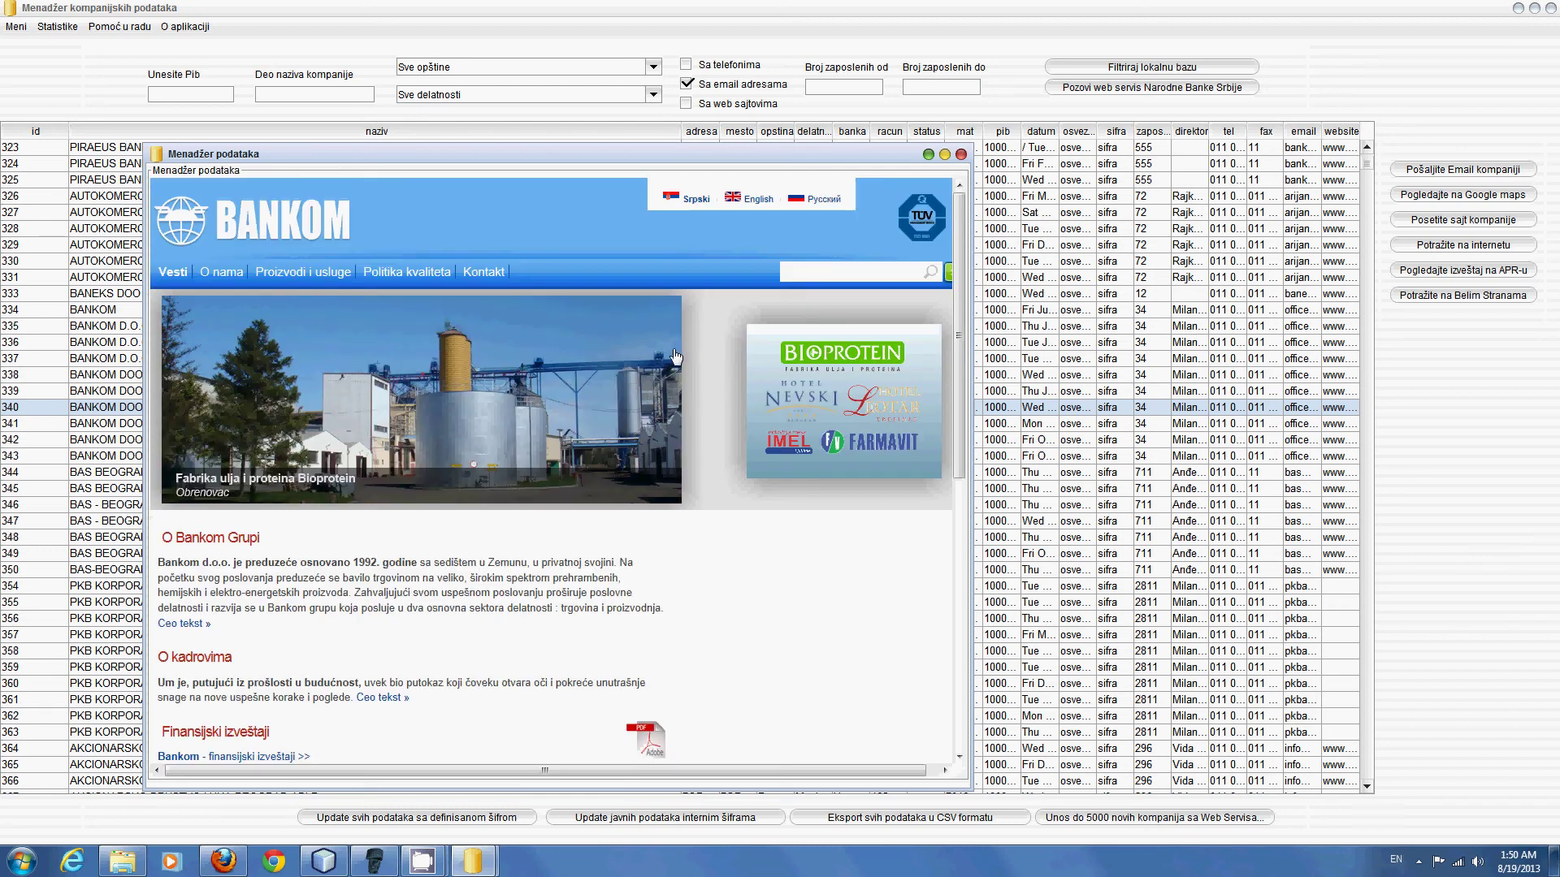
scroll(782, 549, "down", 7)
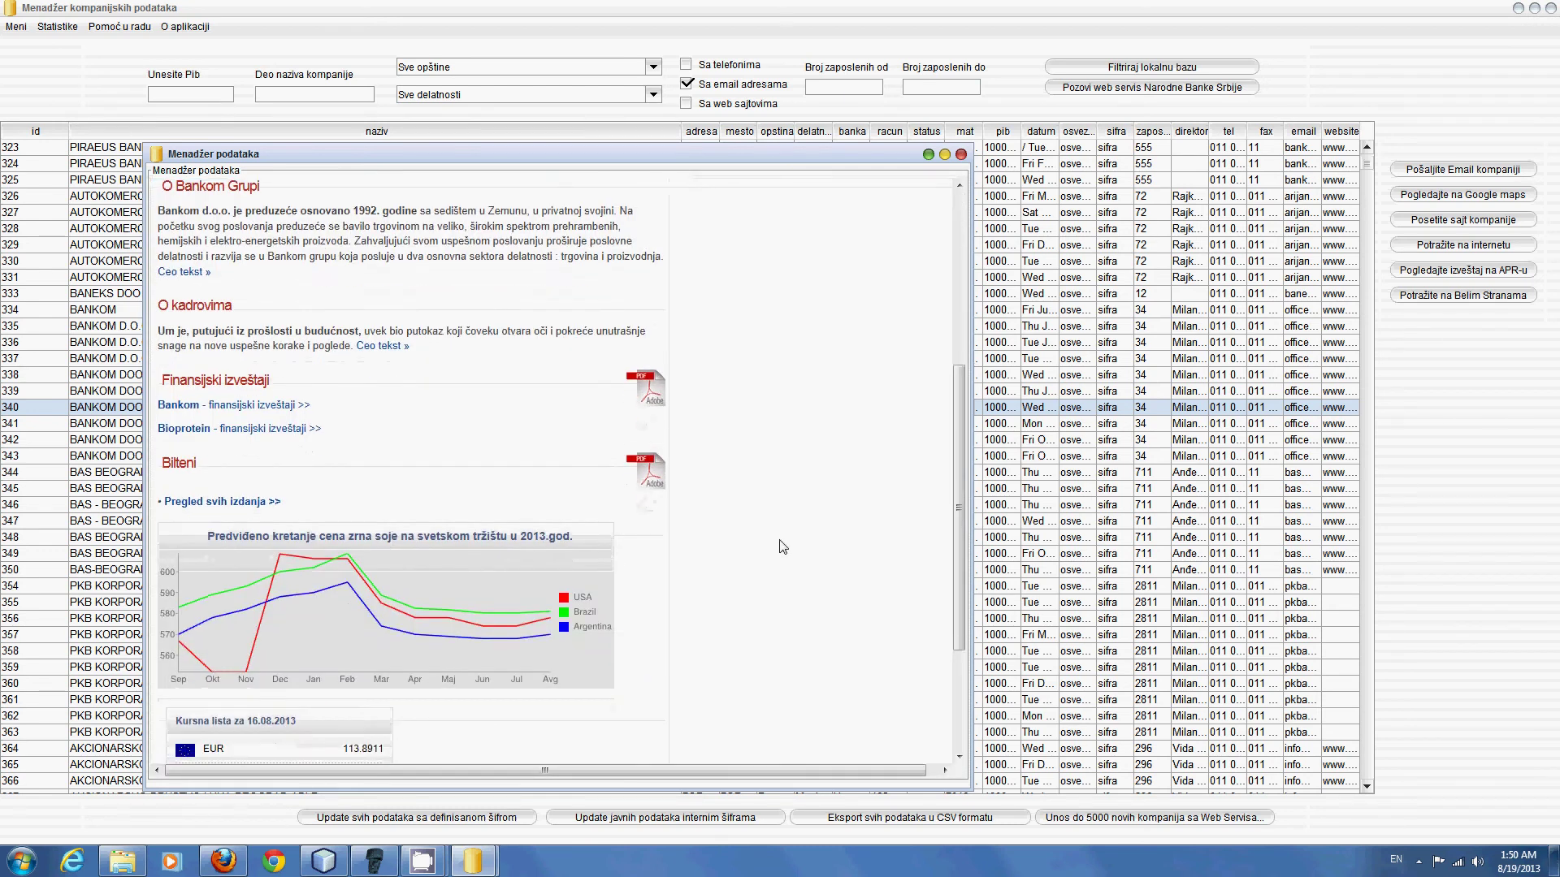
scroll(782, 548, "up", 8)
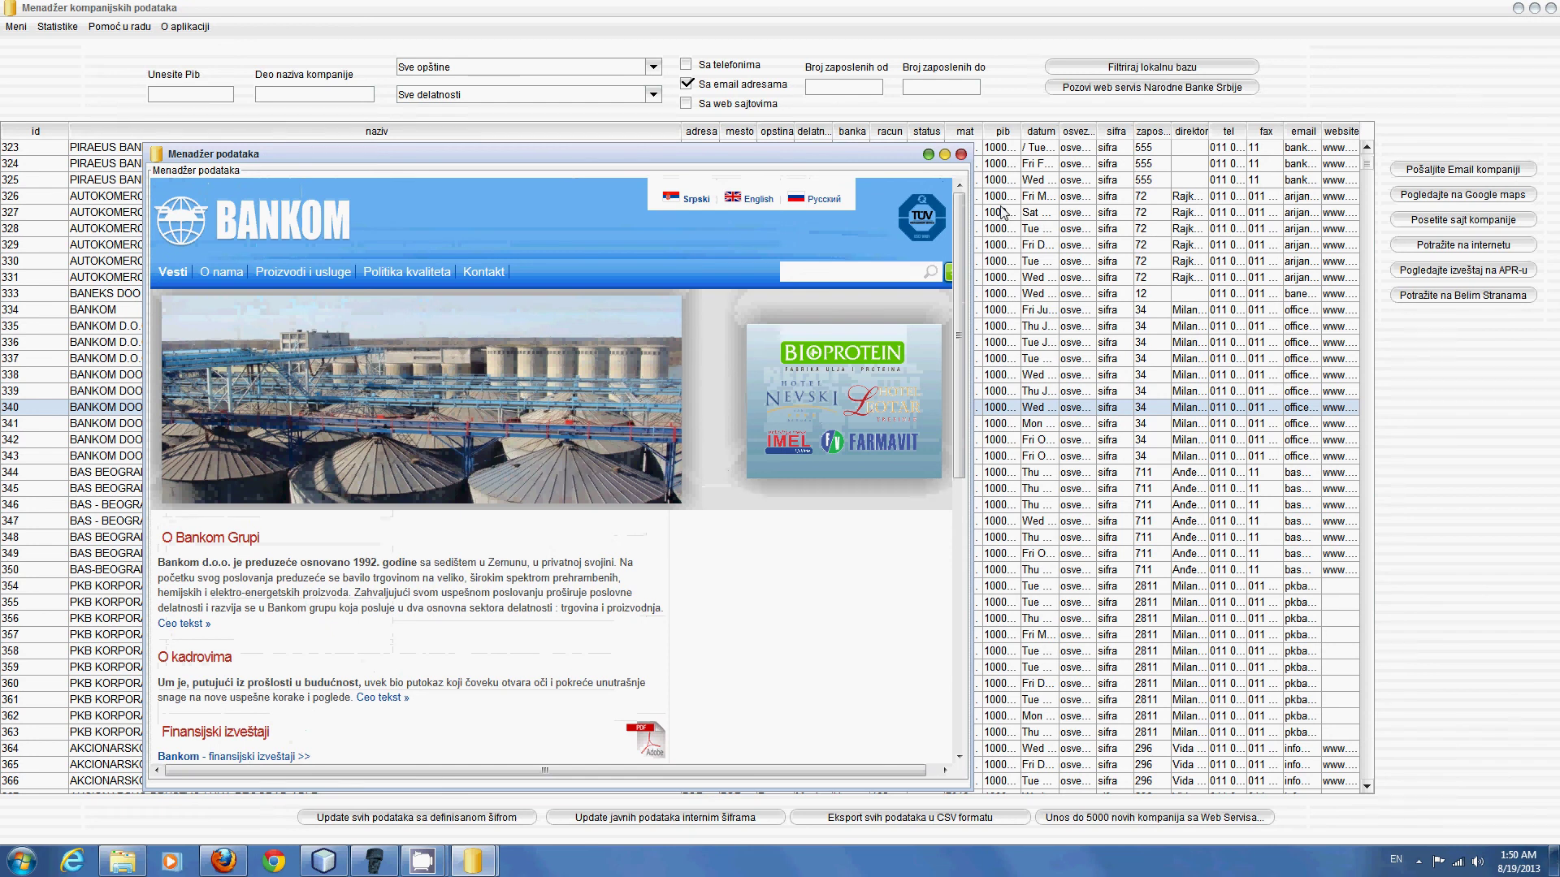
left_click(961, 155)
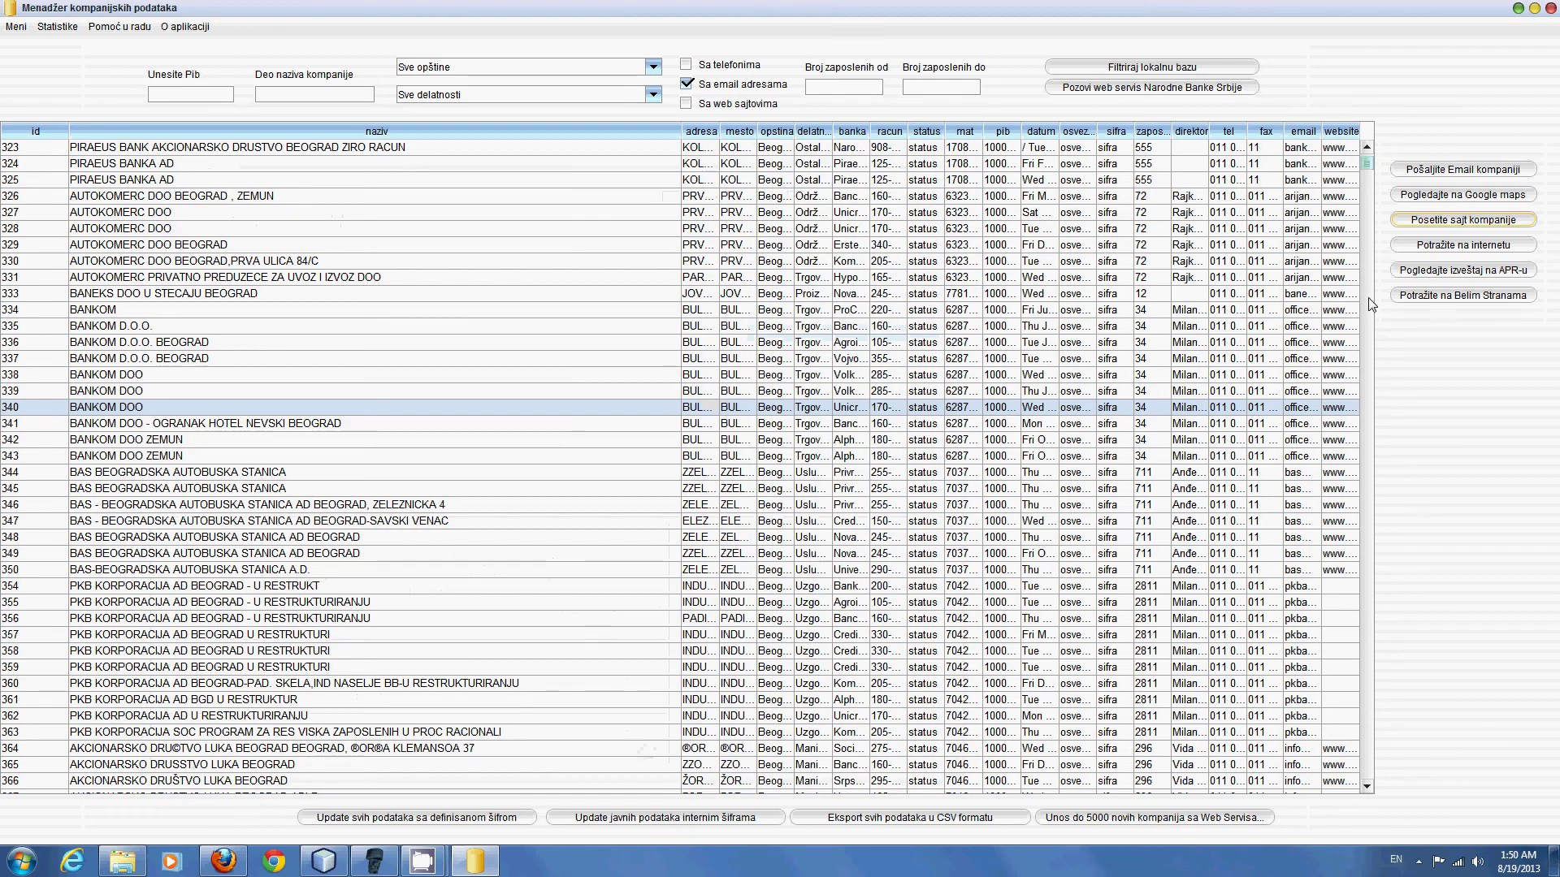
Step: Open BANKOM DOO's APR financial report for 2012, review its figures and close the report window
left_click(1415, 274)
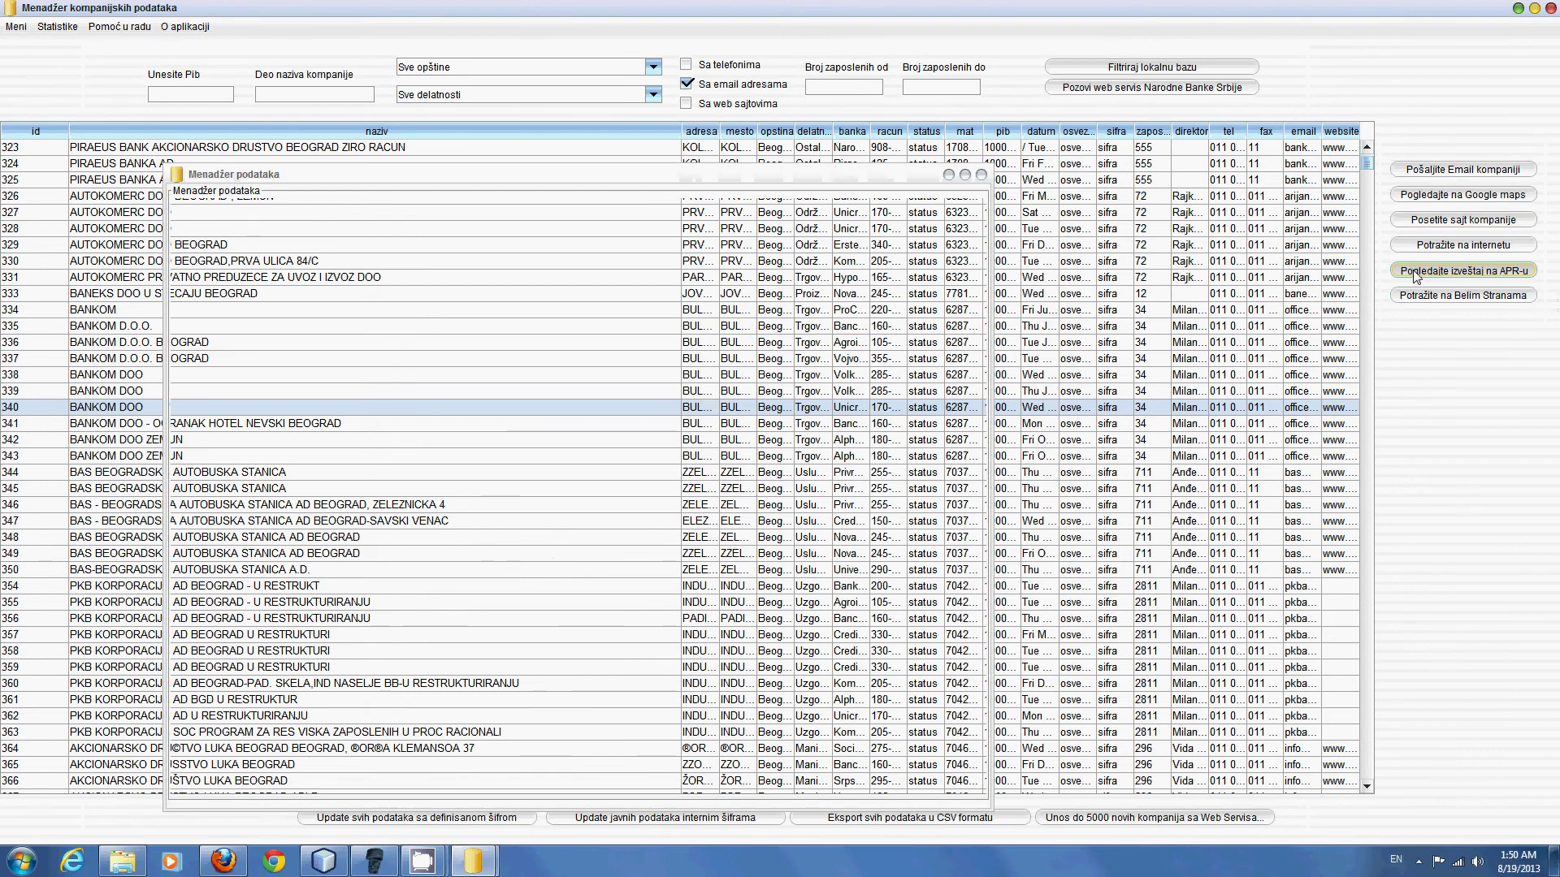
left_click(476, 593)
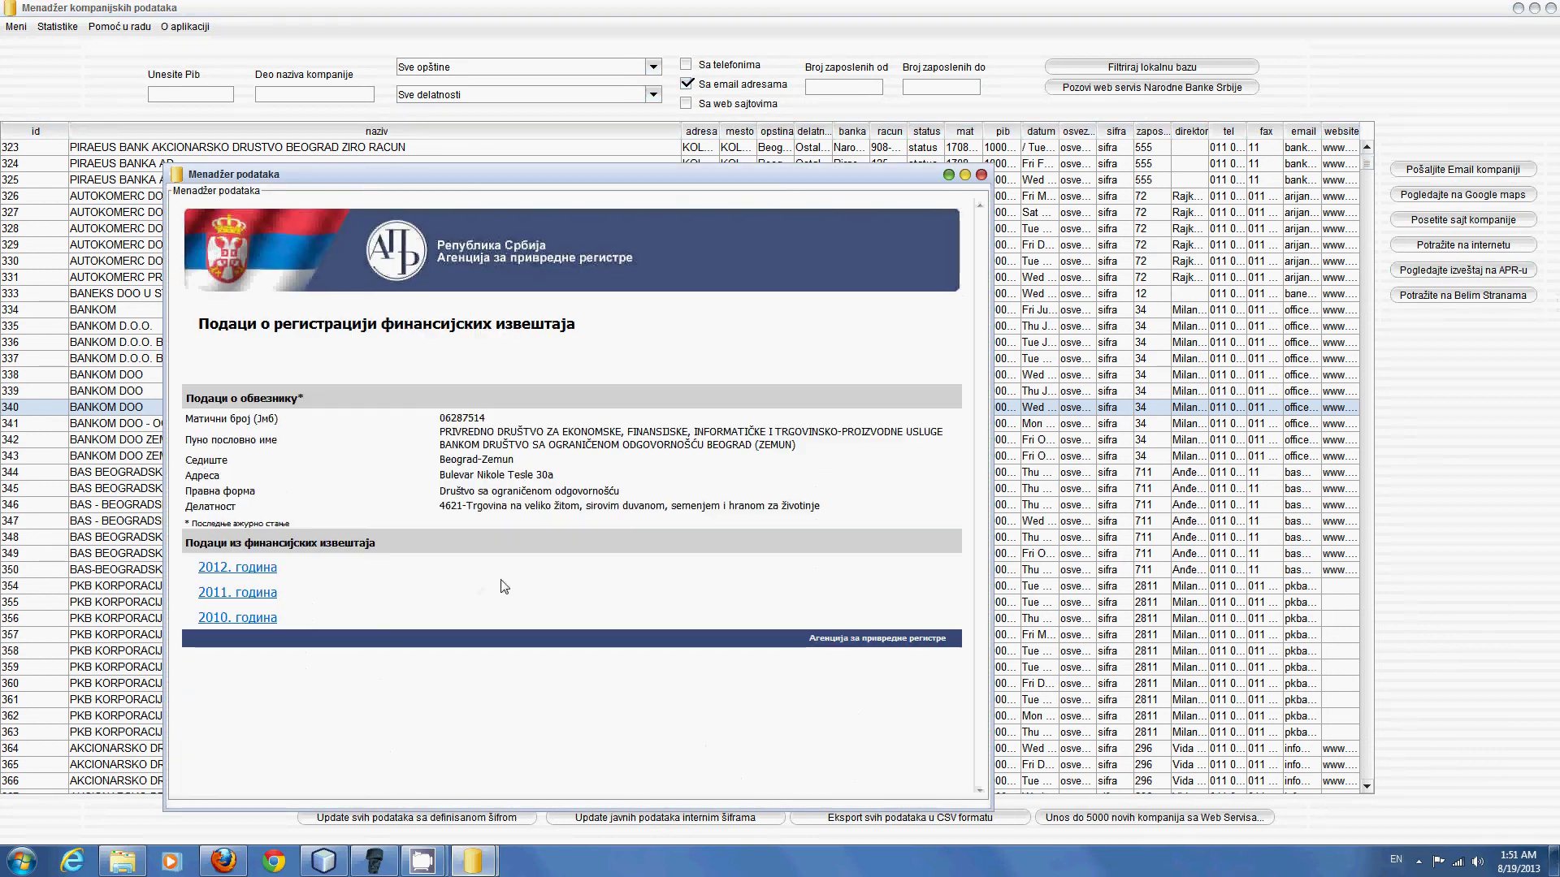
left_click(248, 578)
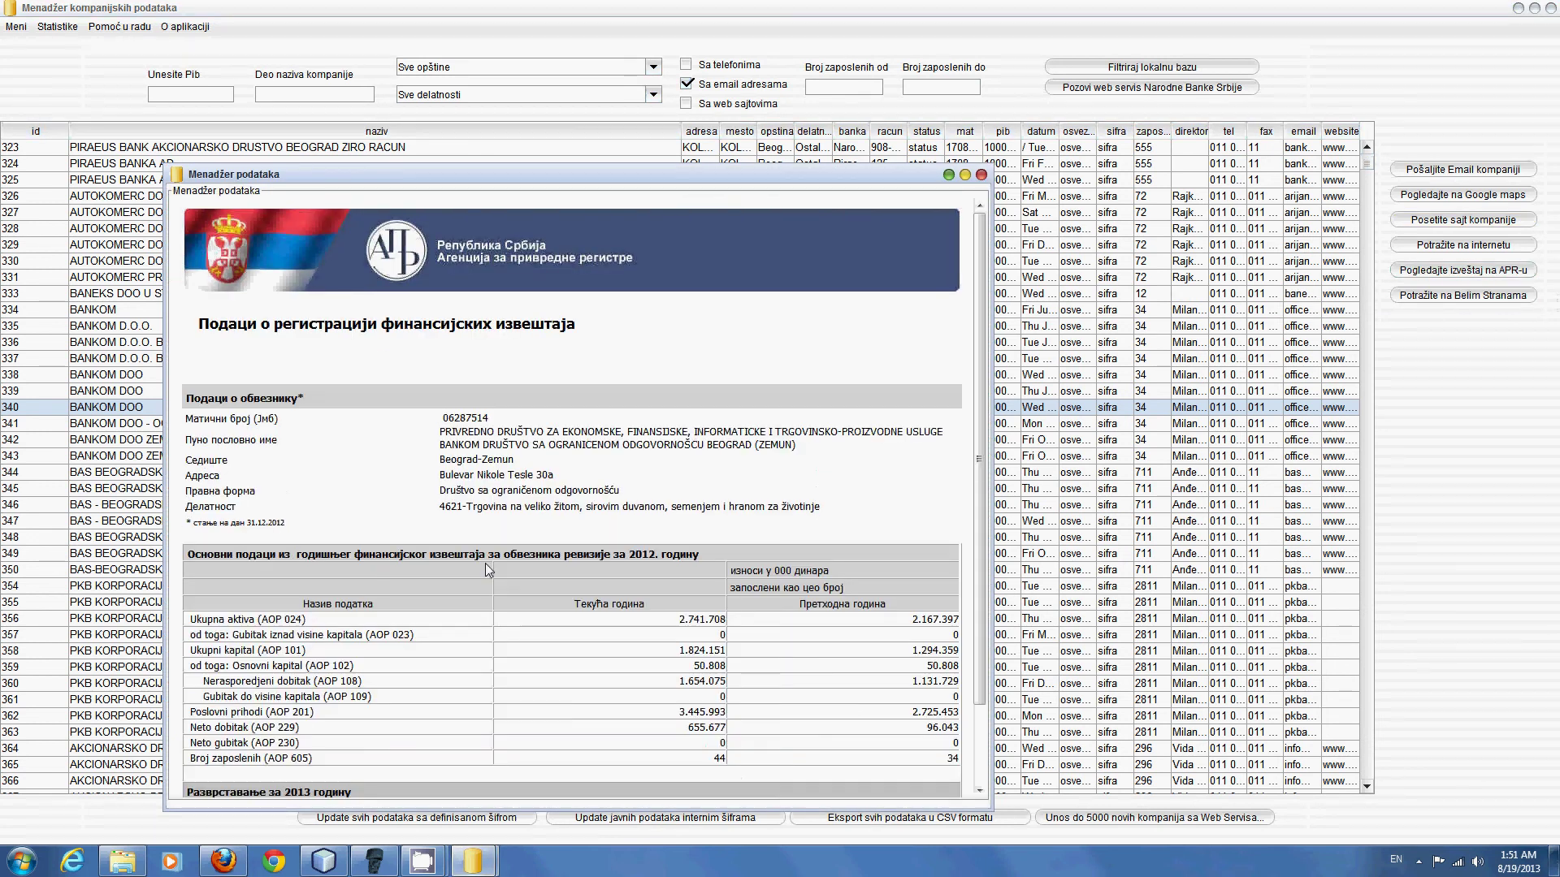
scroll(488, 569, "down", 2)
scroll(502, 574, "up", 1)
scroll(502, 573, "down", 1)
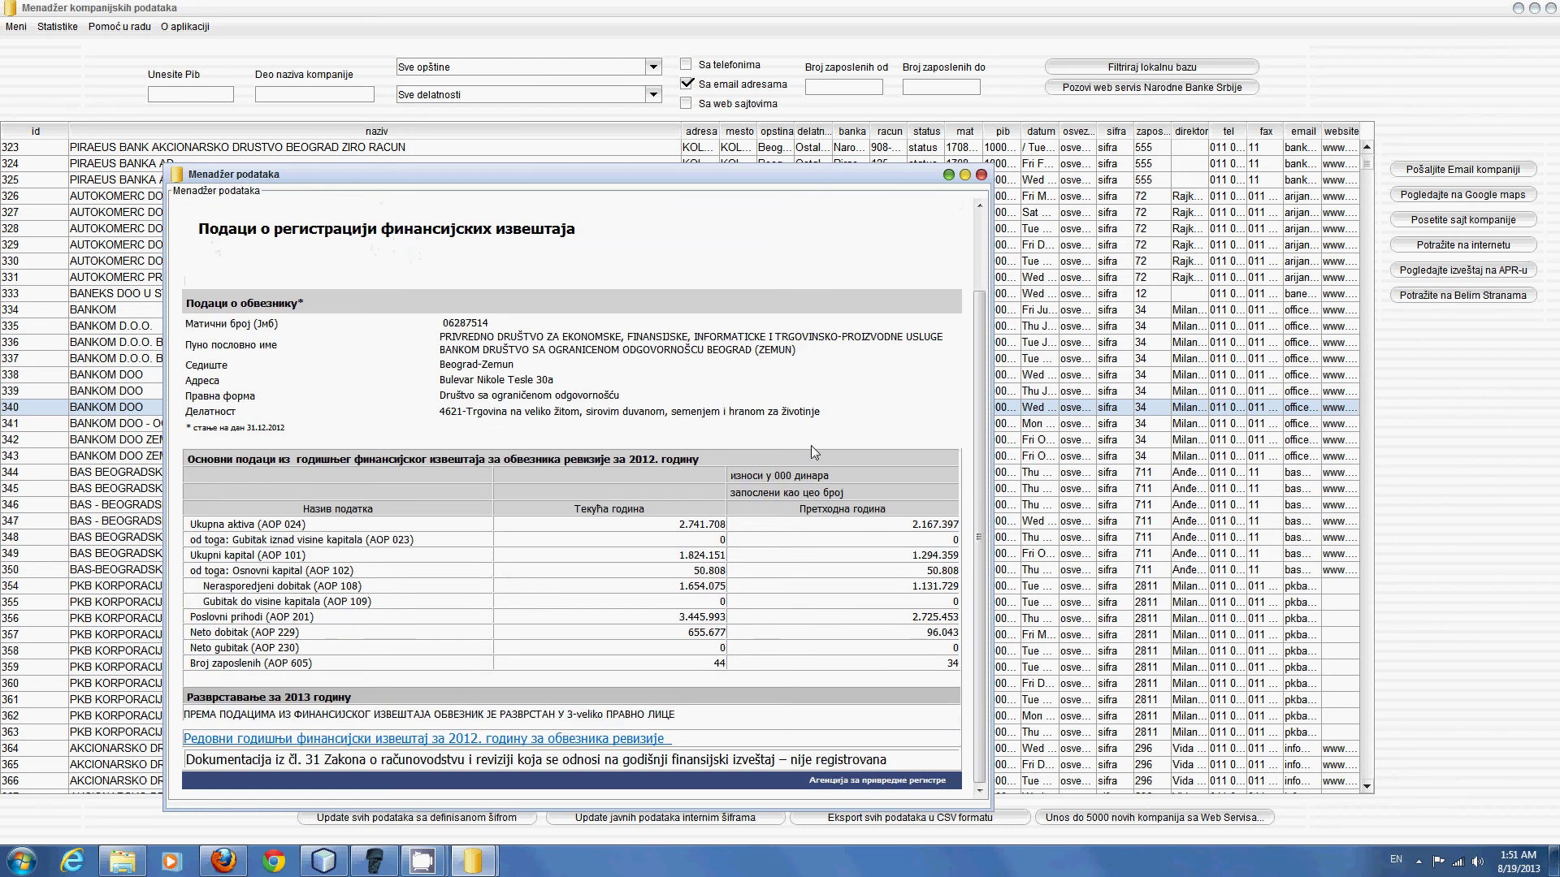
left_click(981, 175)
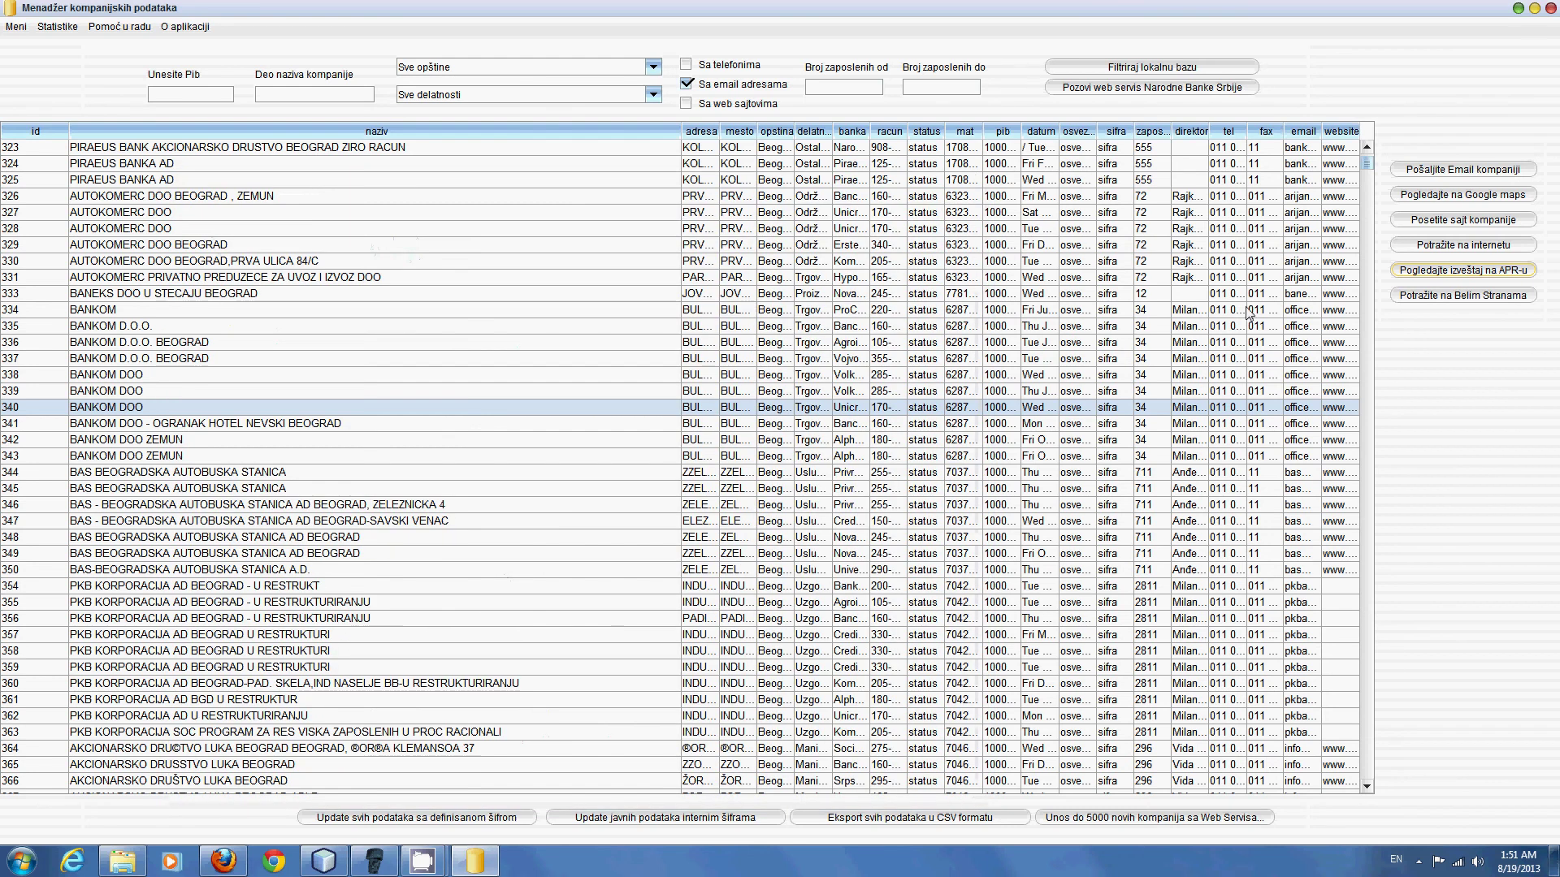
Step: Search for BANKOM DOO in the Bele Strane directory, view the BANCOM entry's details and close the window
left_click(1411, 295)
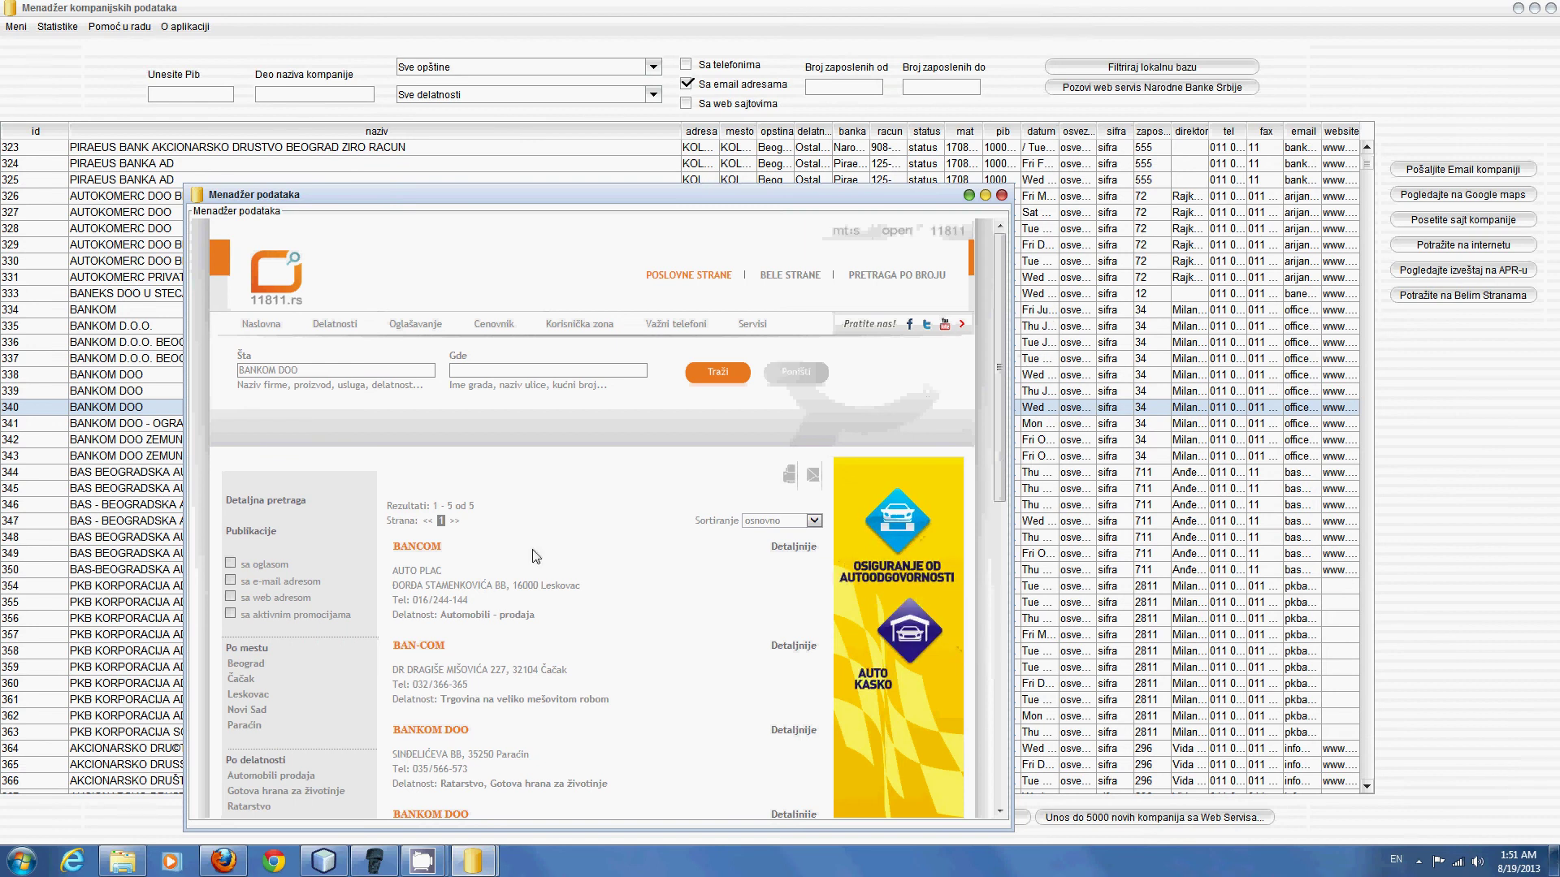
left_click(423, 554)
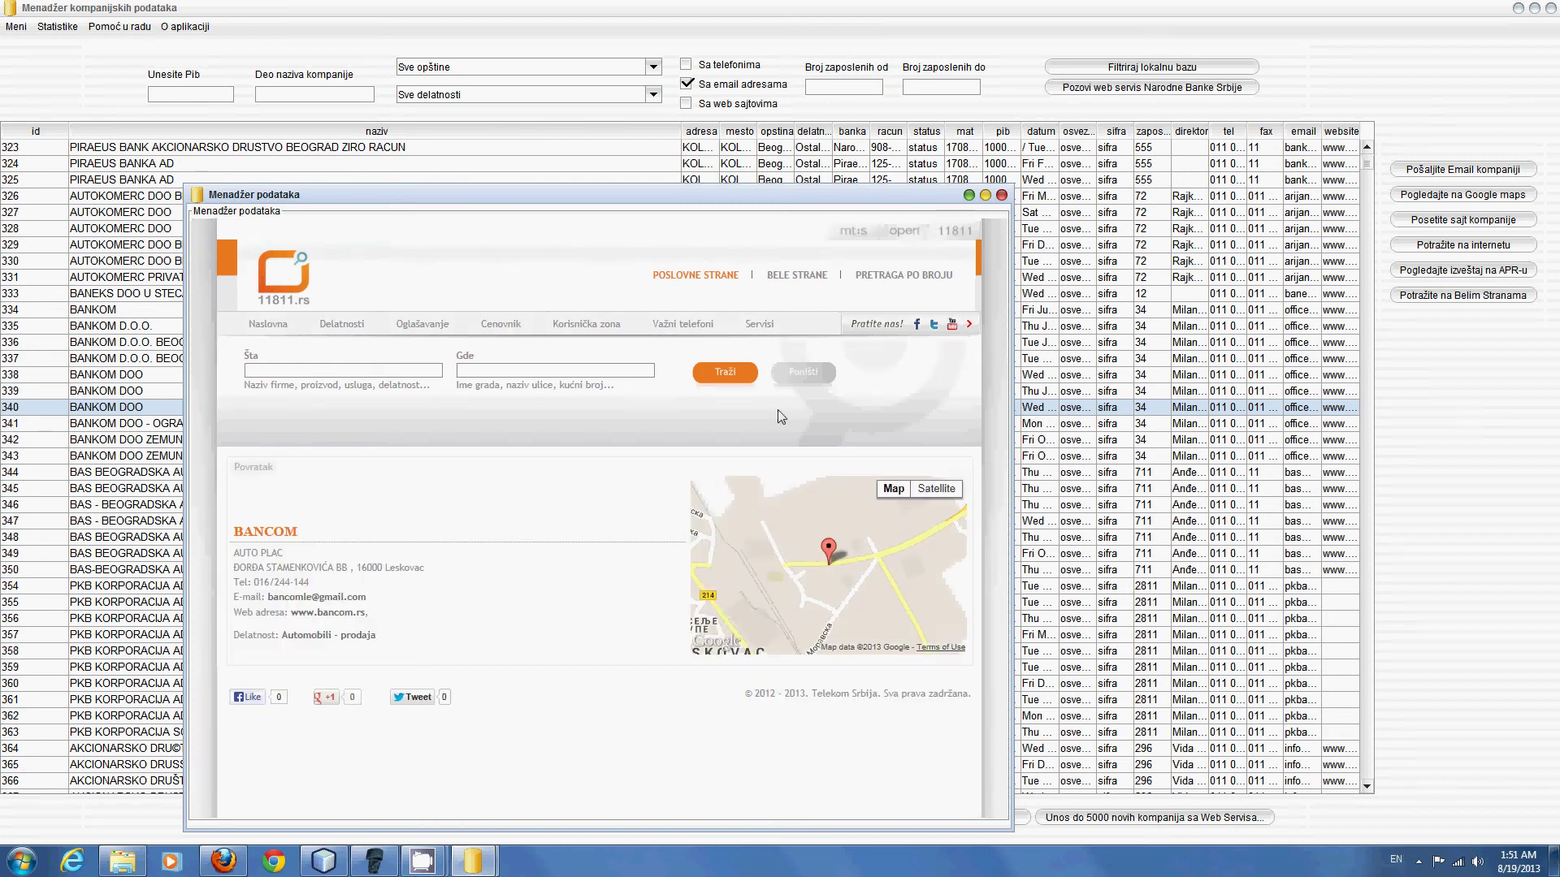
left_click(1001, 196)
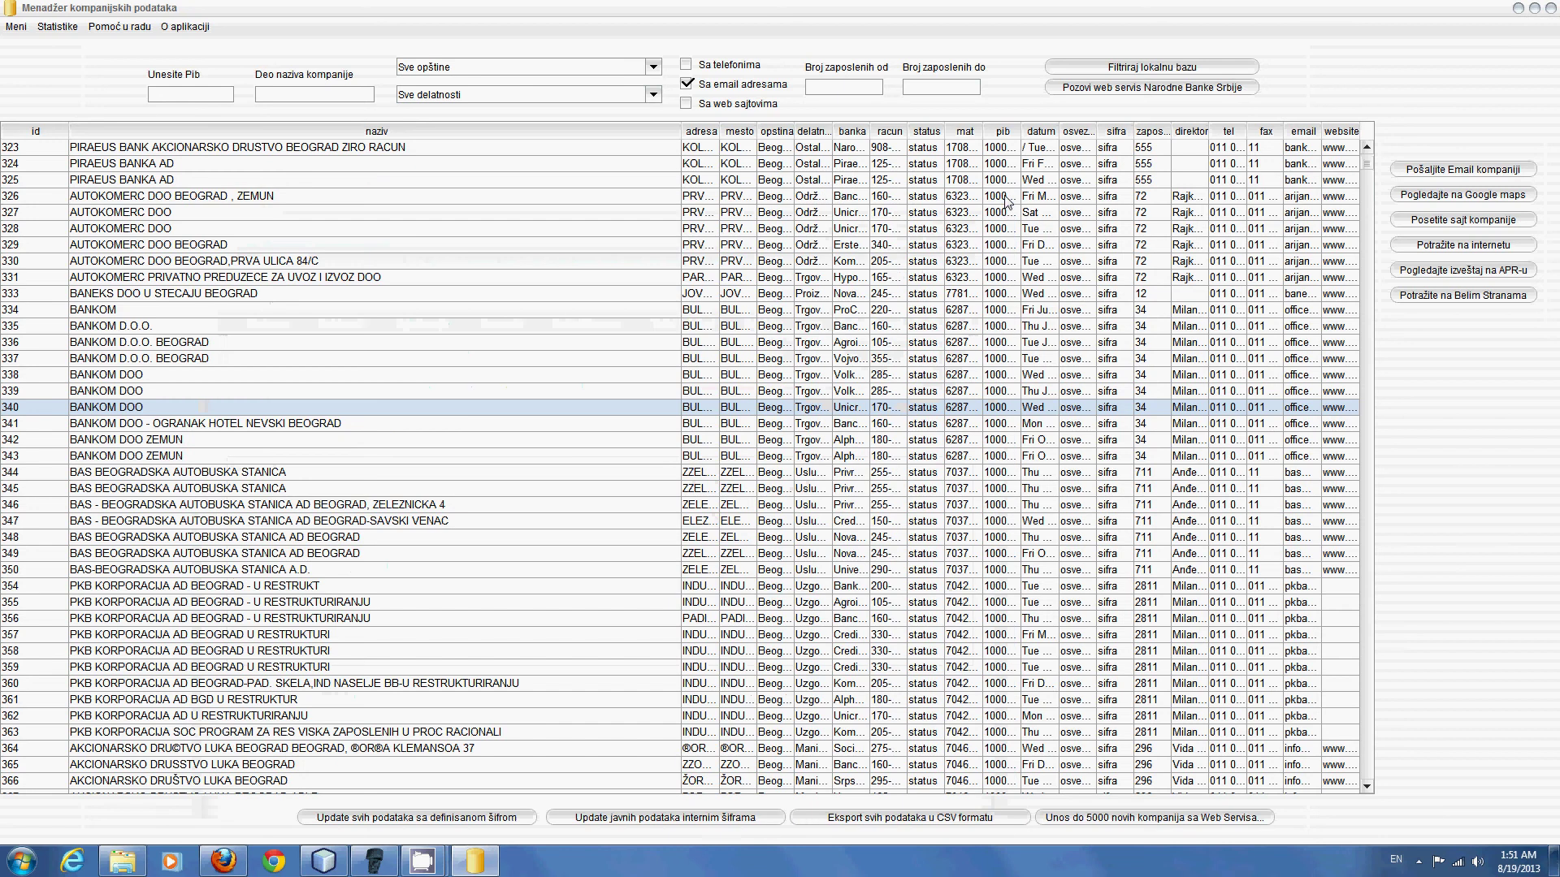
Step: Search the internet for BANKOM DOO, look through the Google results and close the search window
left_click(1442, 245)
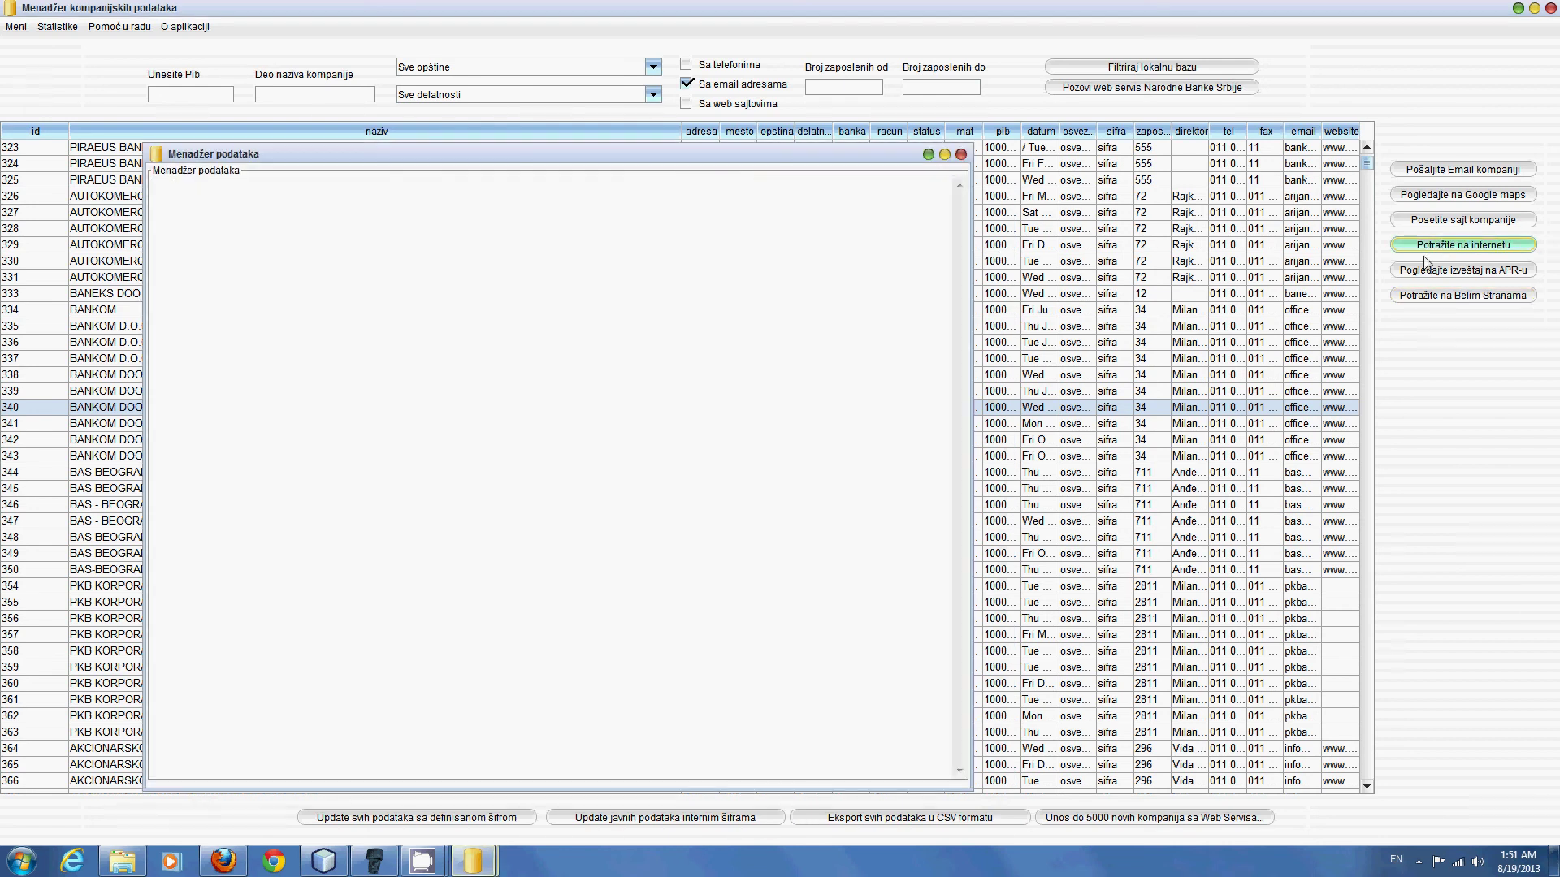
left_click(501, 482)
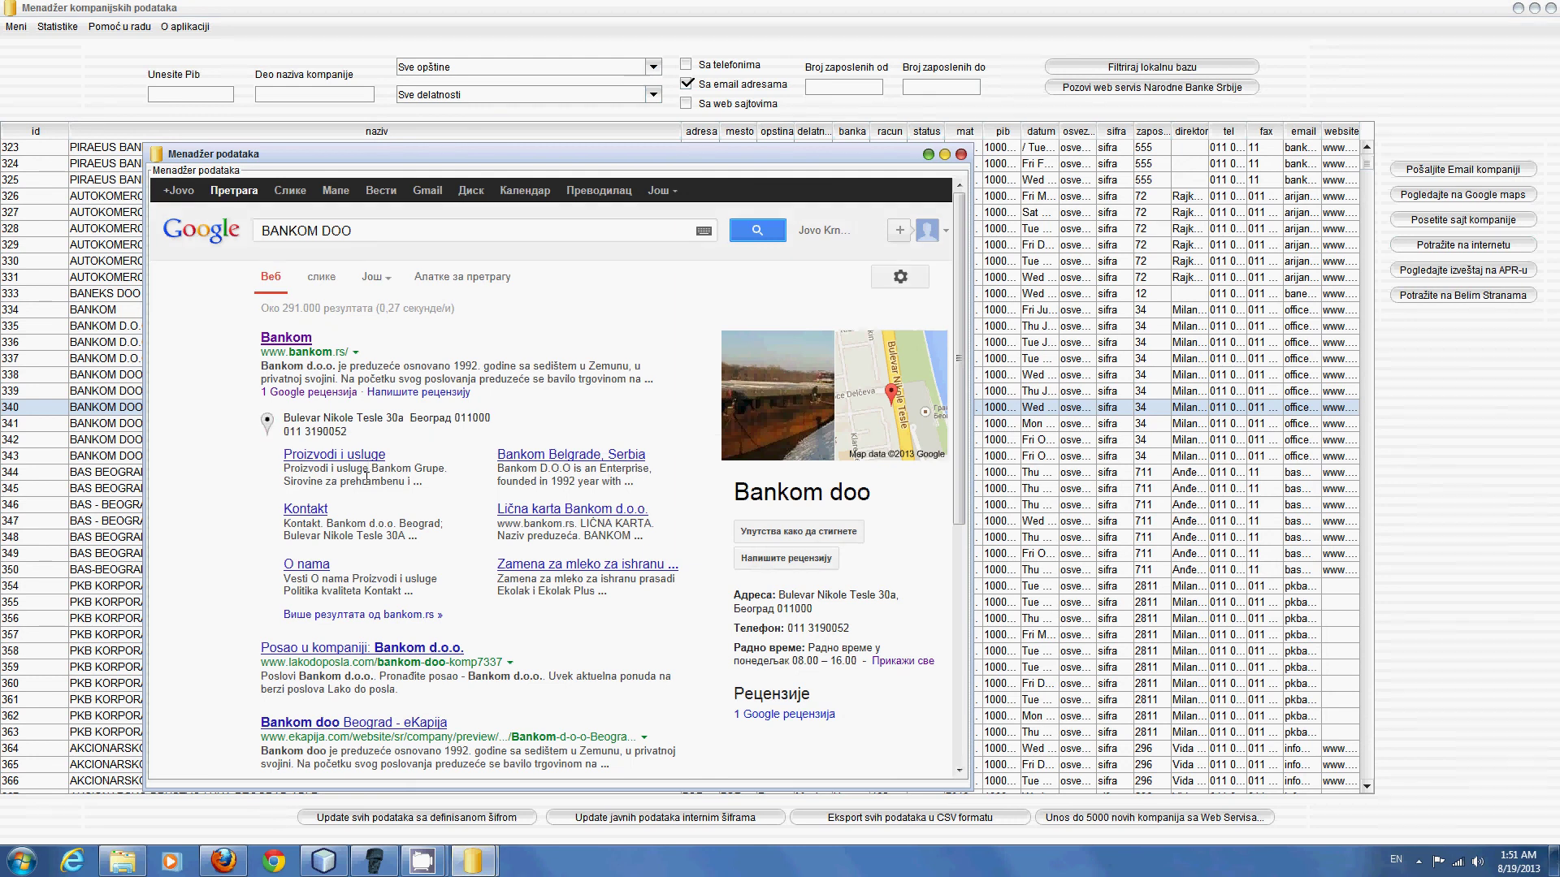
scroll(410, 503, "down", 7)
scroll(410, 503, "up", 7)
scroll(410, 504, "down", 7)
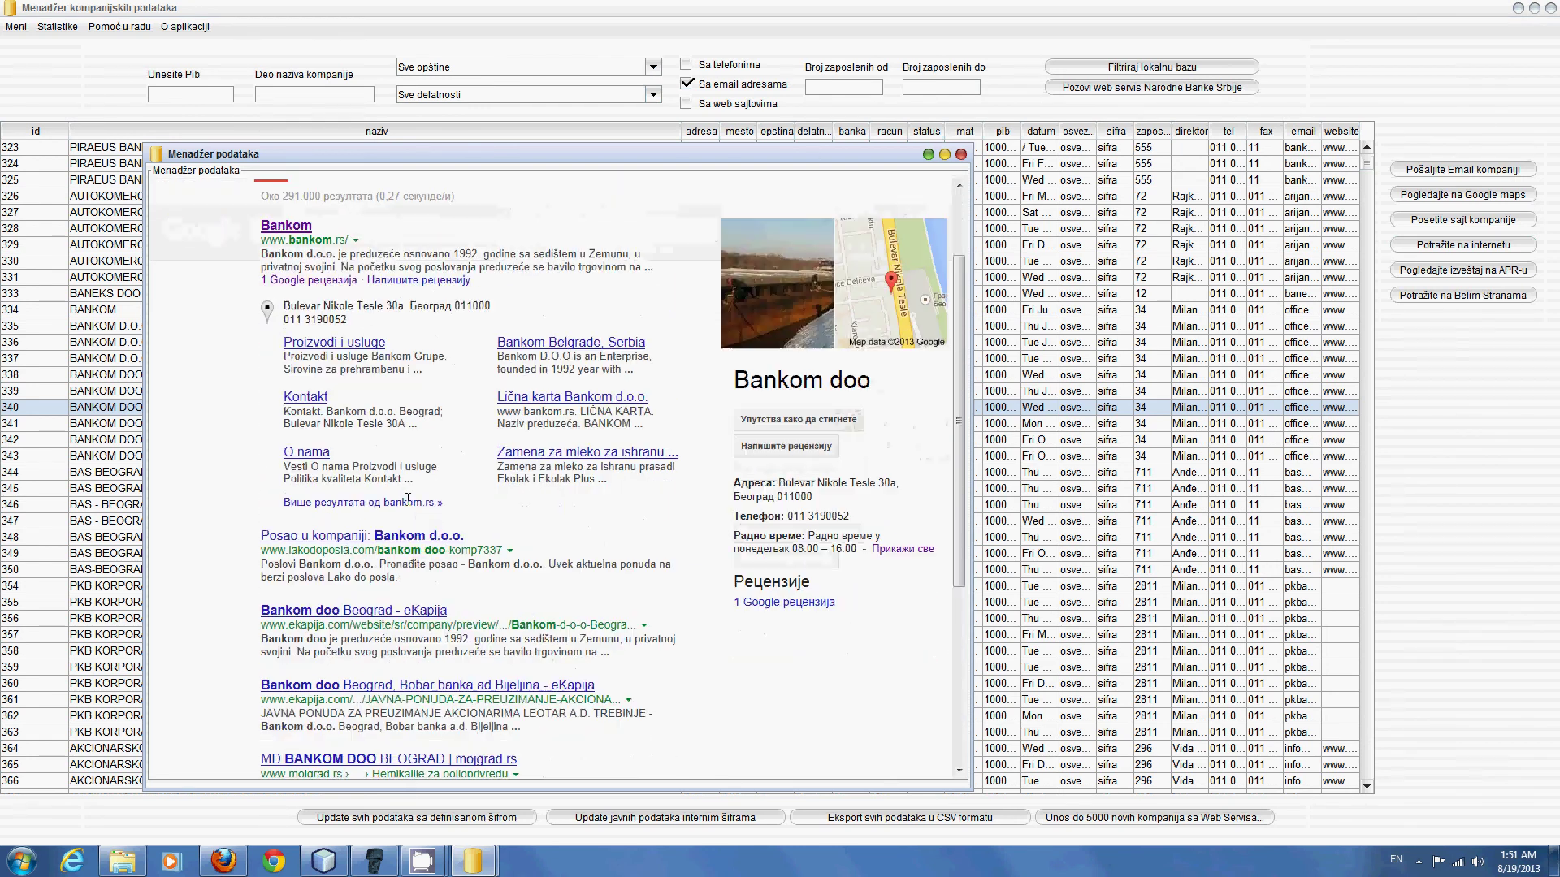
scroll(411, 504, "up", 7)
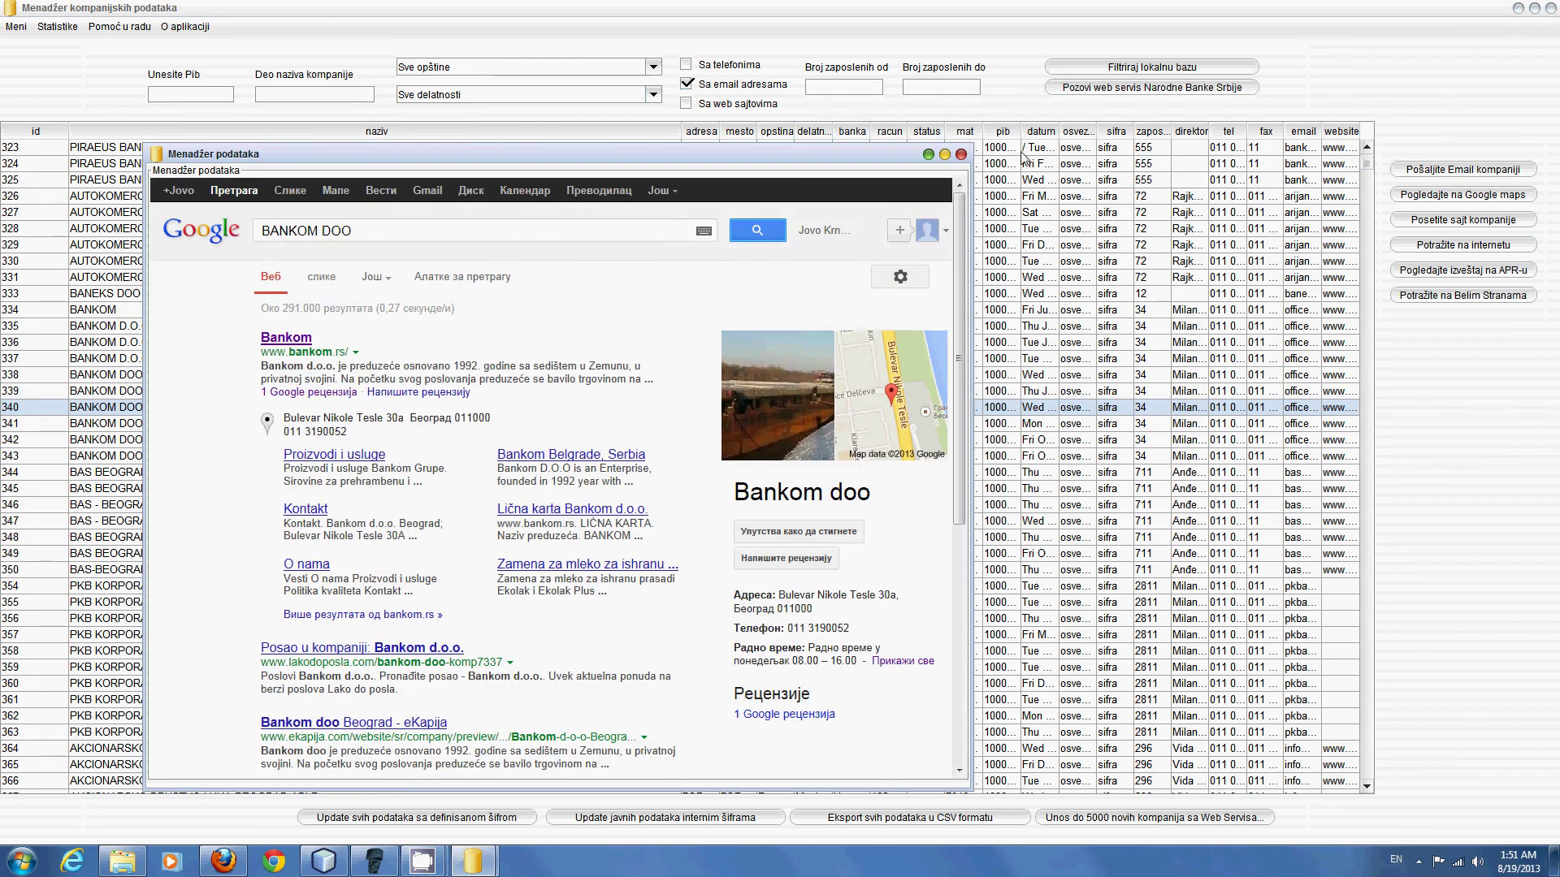
left_click(960, 153)
left_click(843, 510)
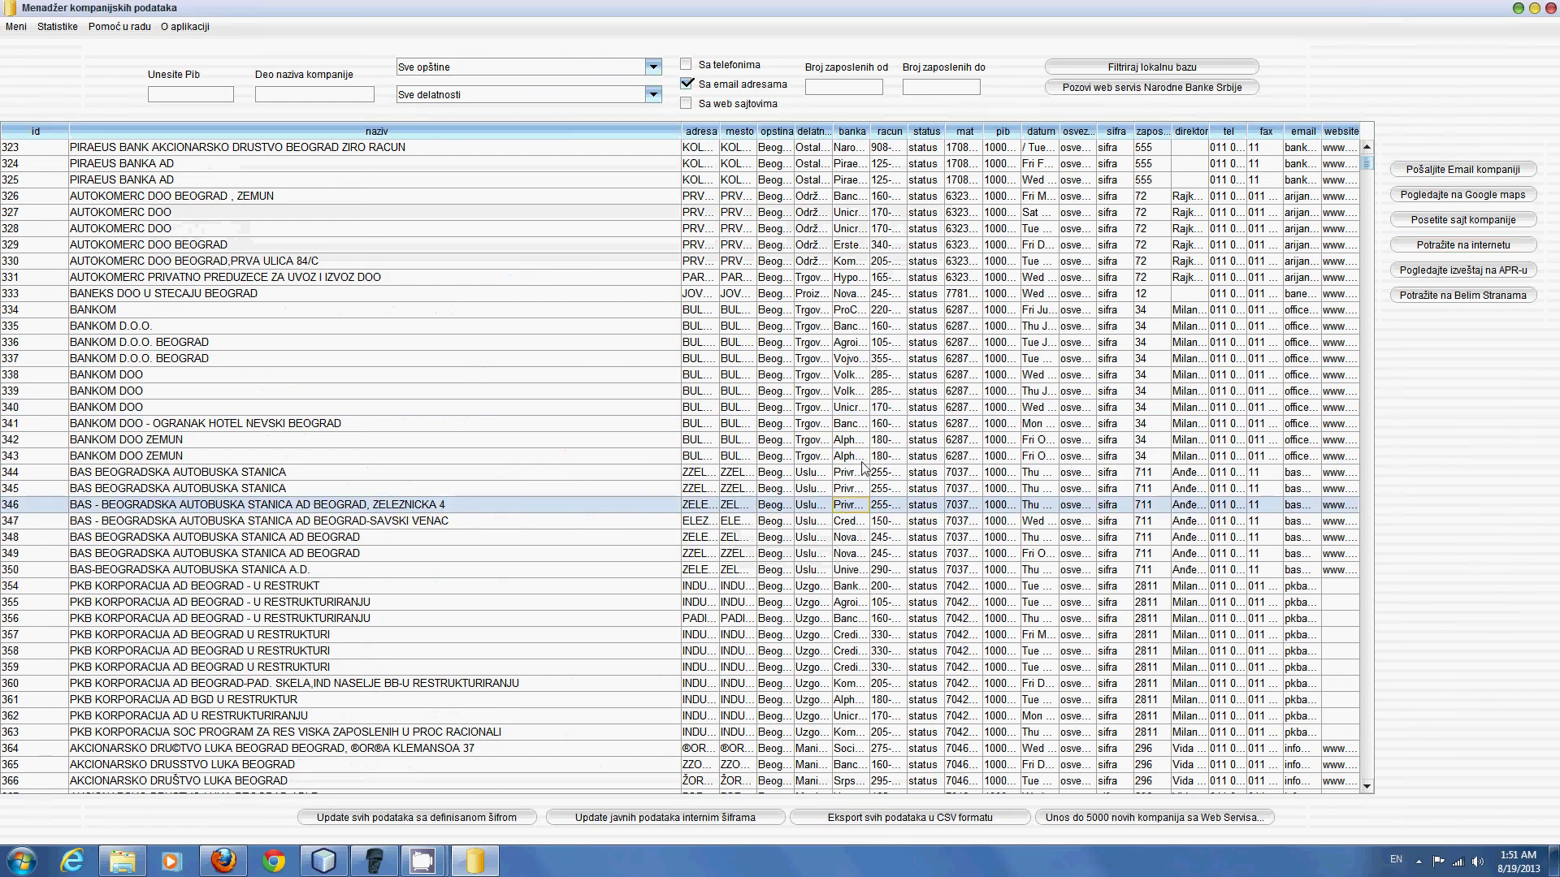
left_click(830, 359)
left_click(851, 555)
left_click(852, 376)
left_click(849, 280)
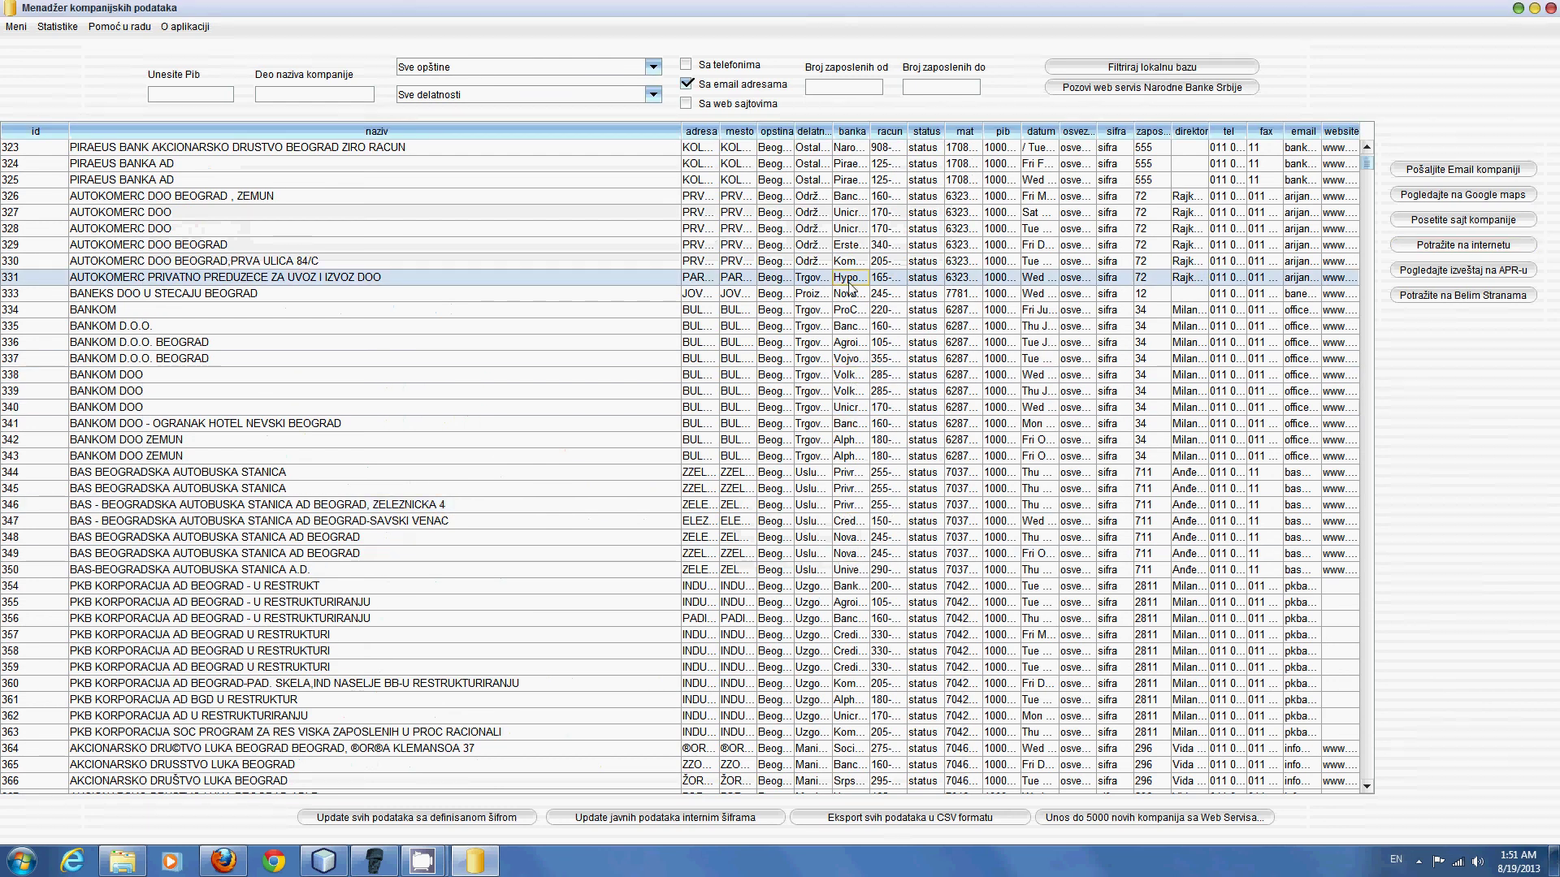
left_click(842, 439)
left_click(850, 569)
left_click(834, 346)
left_click(843, 279)
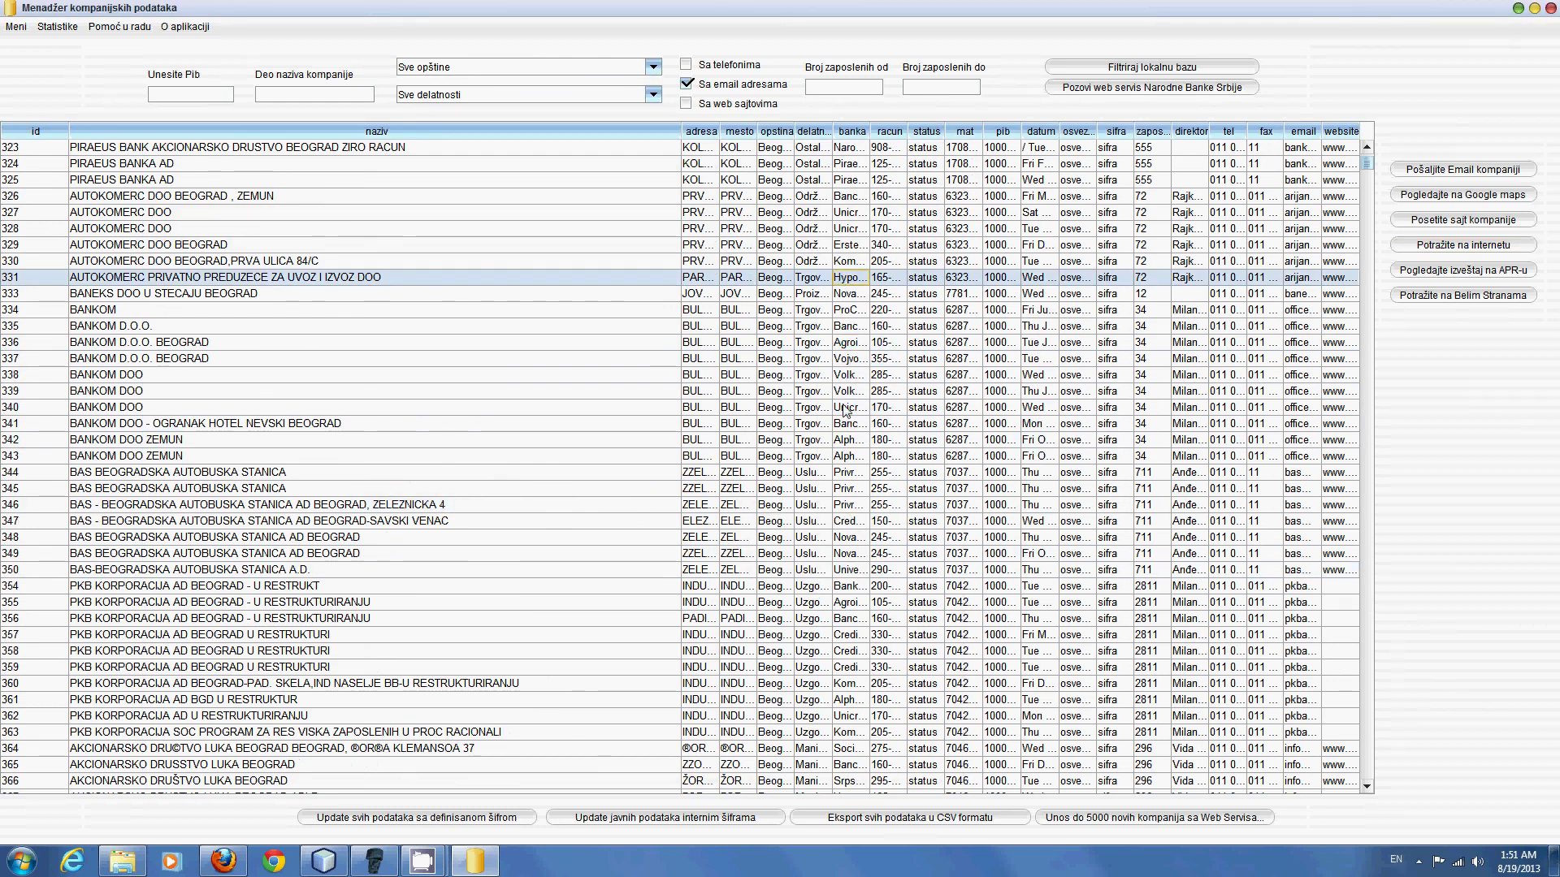
left_click(847, 425)
left_click(846, 557)
left_click(847, 378)
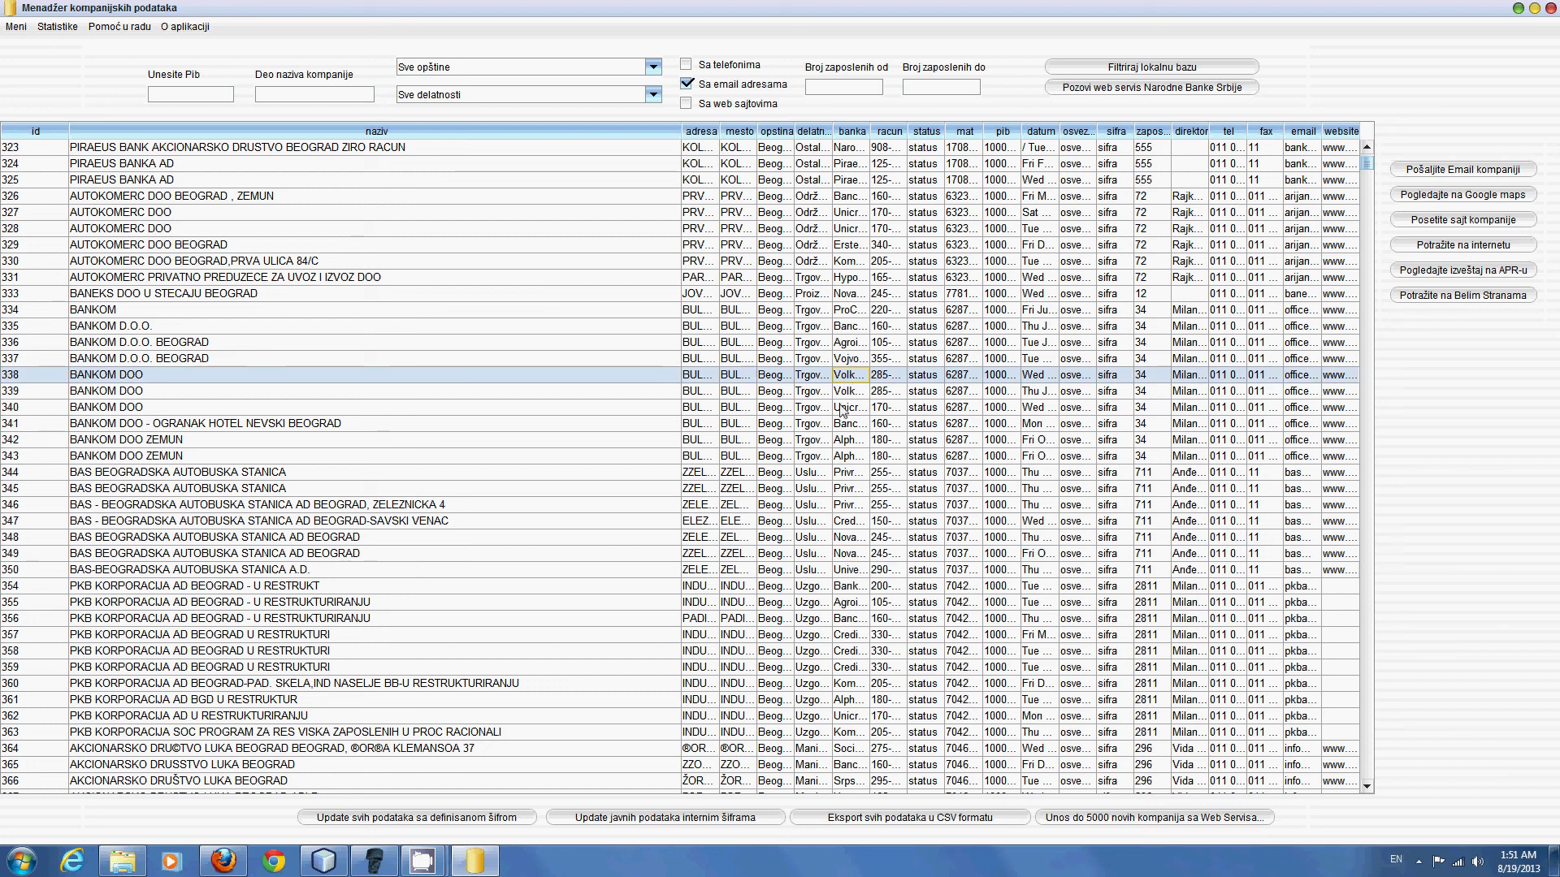
left_click(840, 522)
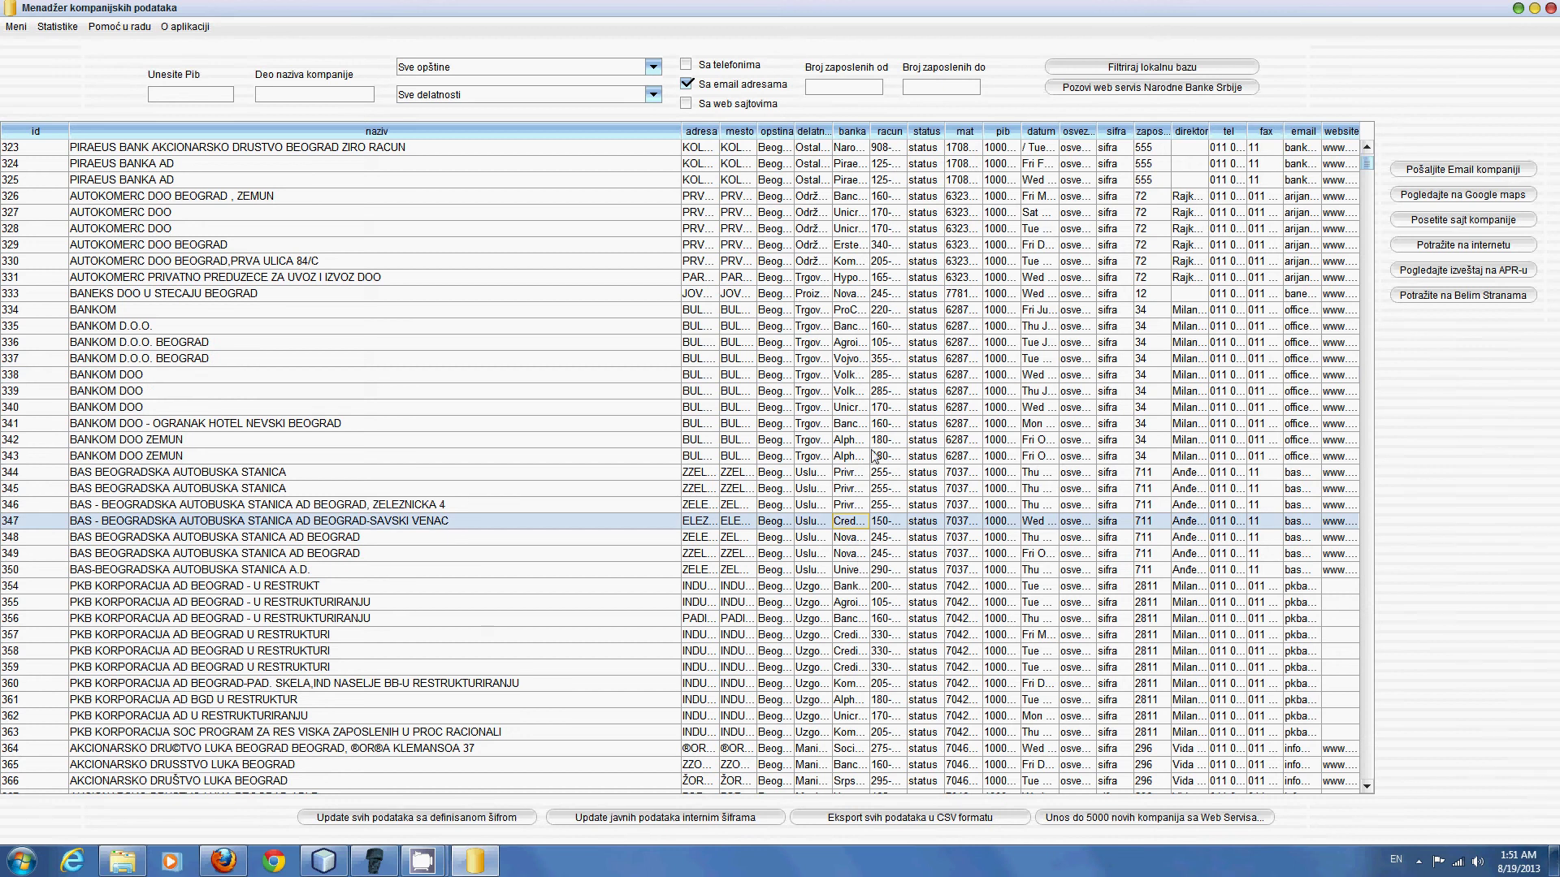
left_click(871, 441)
left_click(862, 571)
left_click(863, 427)
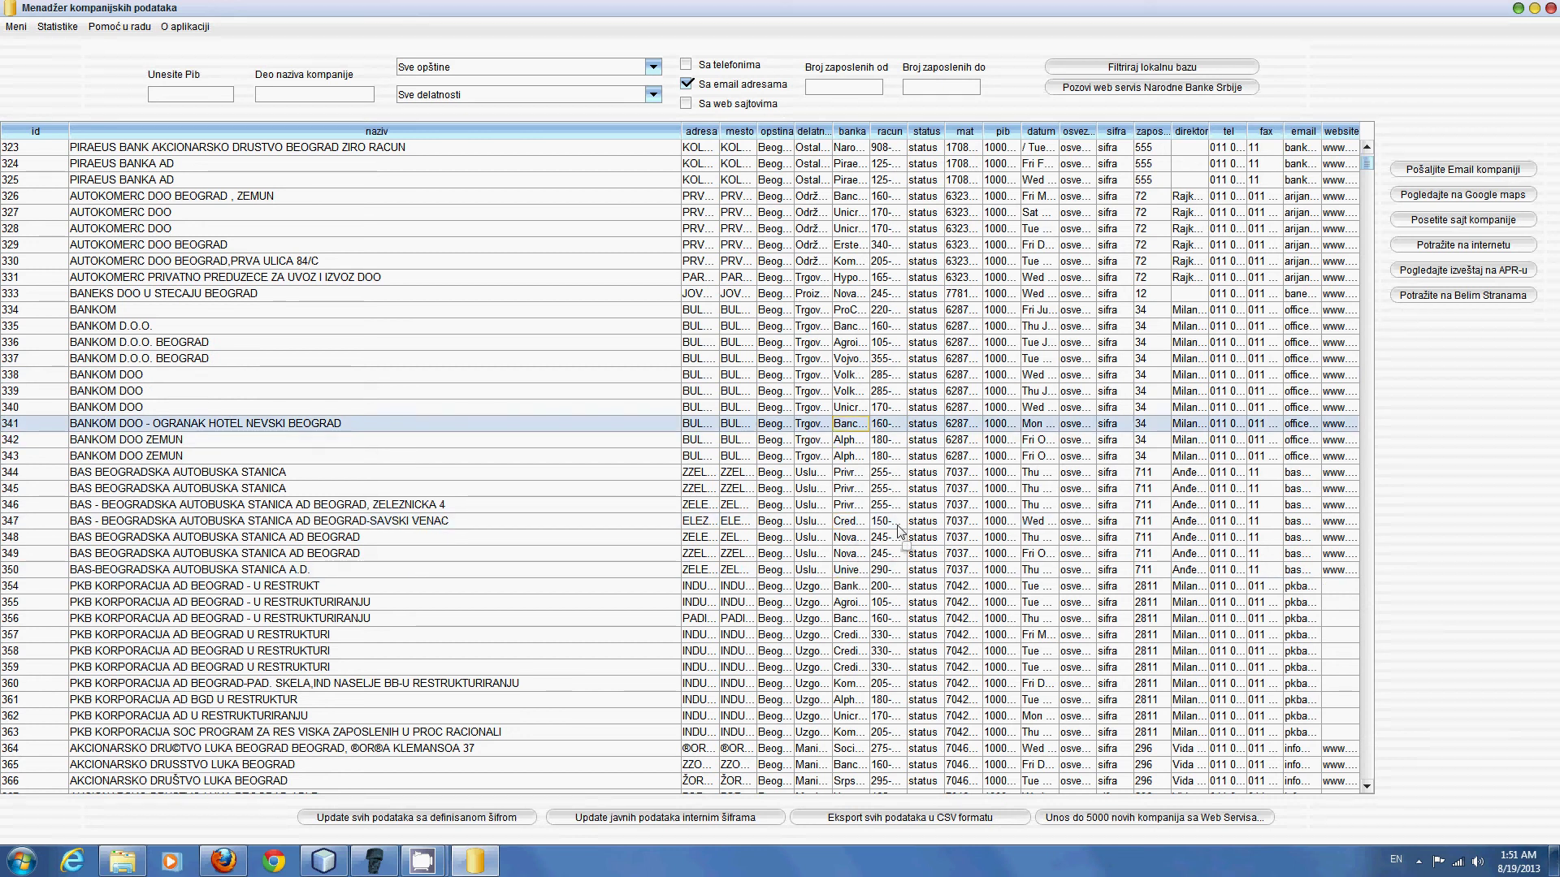
left_click(540, 296)
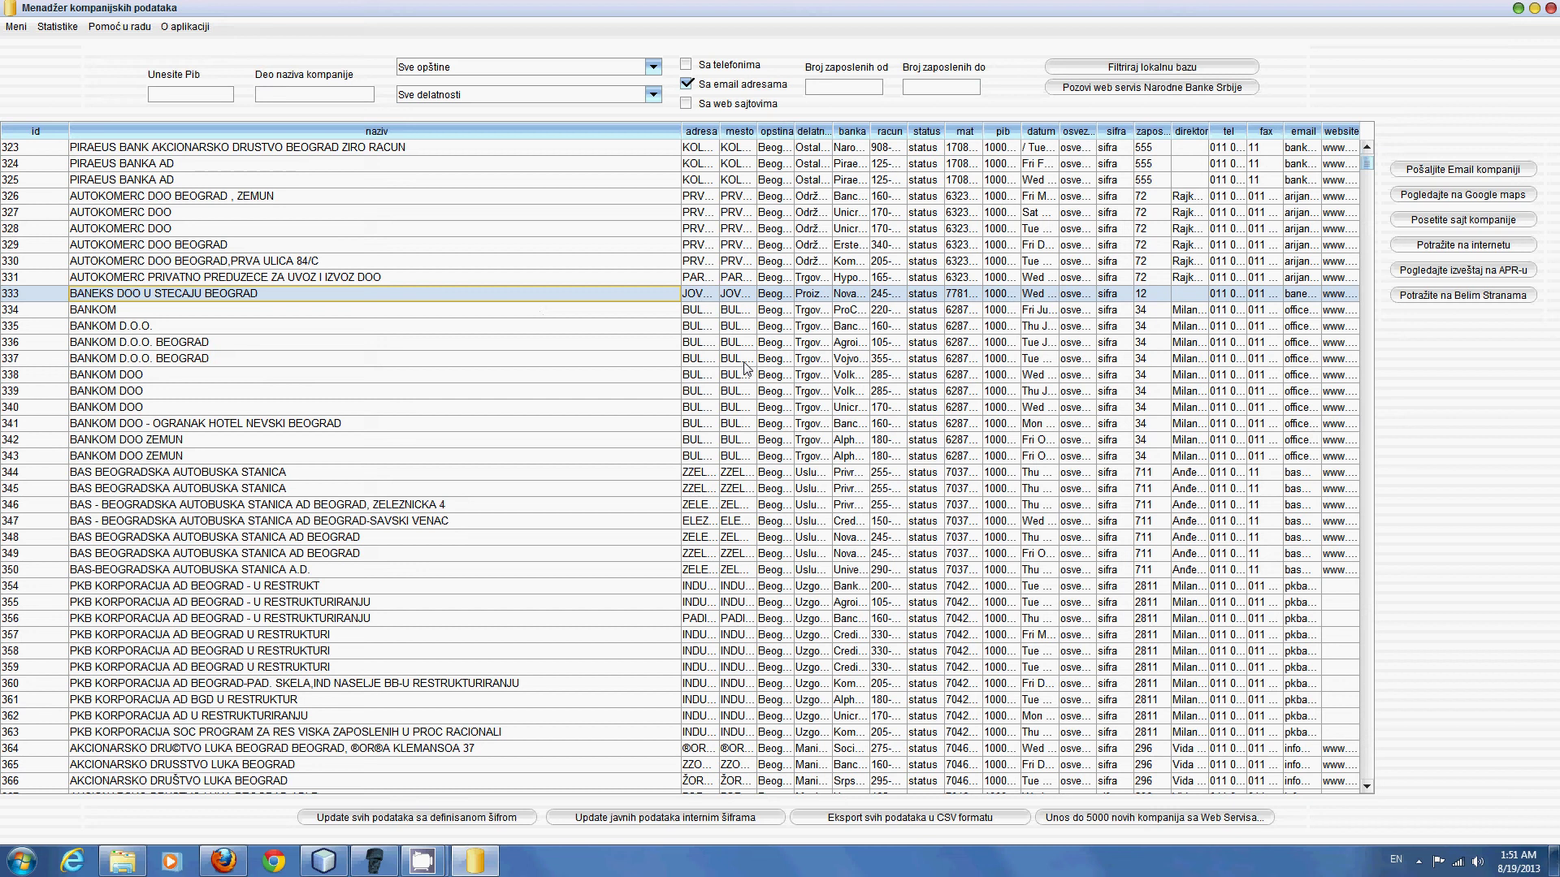
Step: Review the list of available statistics reports on banks, companies, activities and municipalities, and leave the list without opening one
left_click(57, 26)
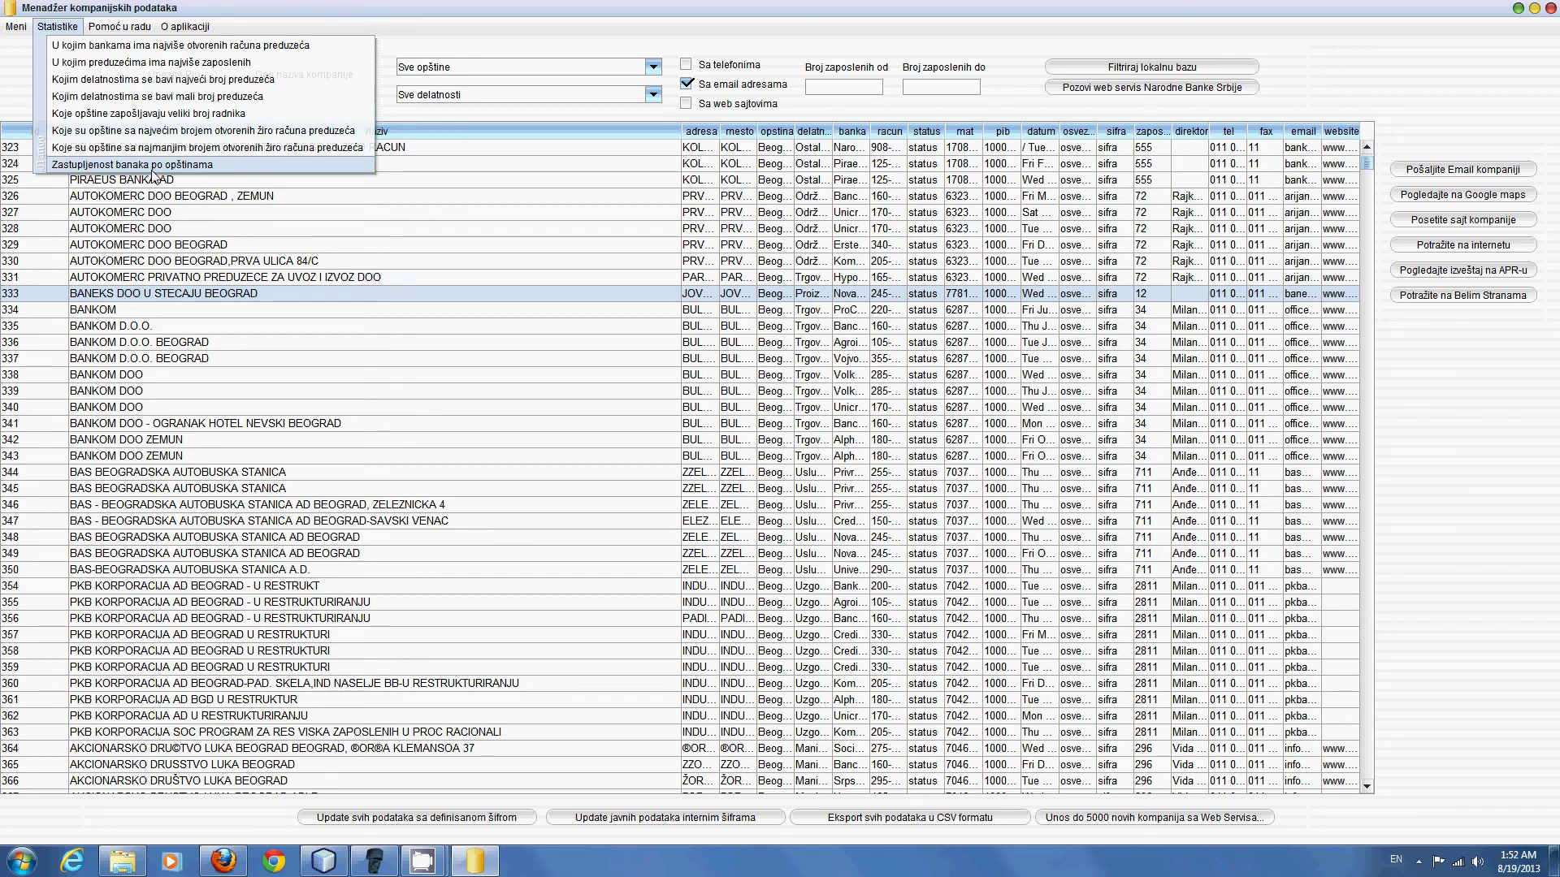
left_click(195, 212)
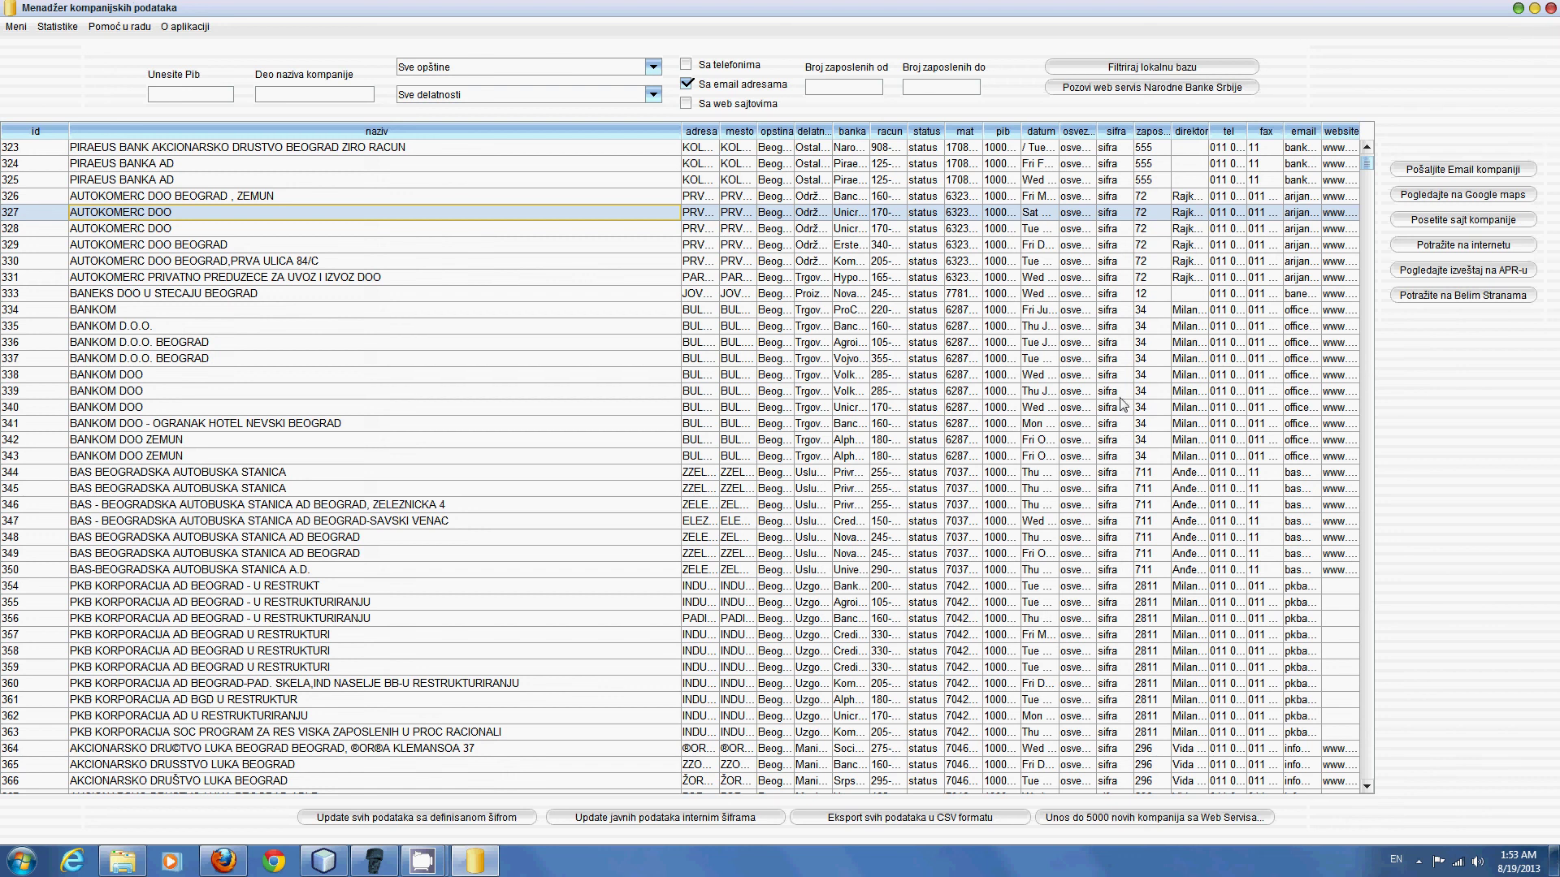
left_click(998, 377)
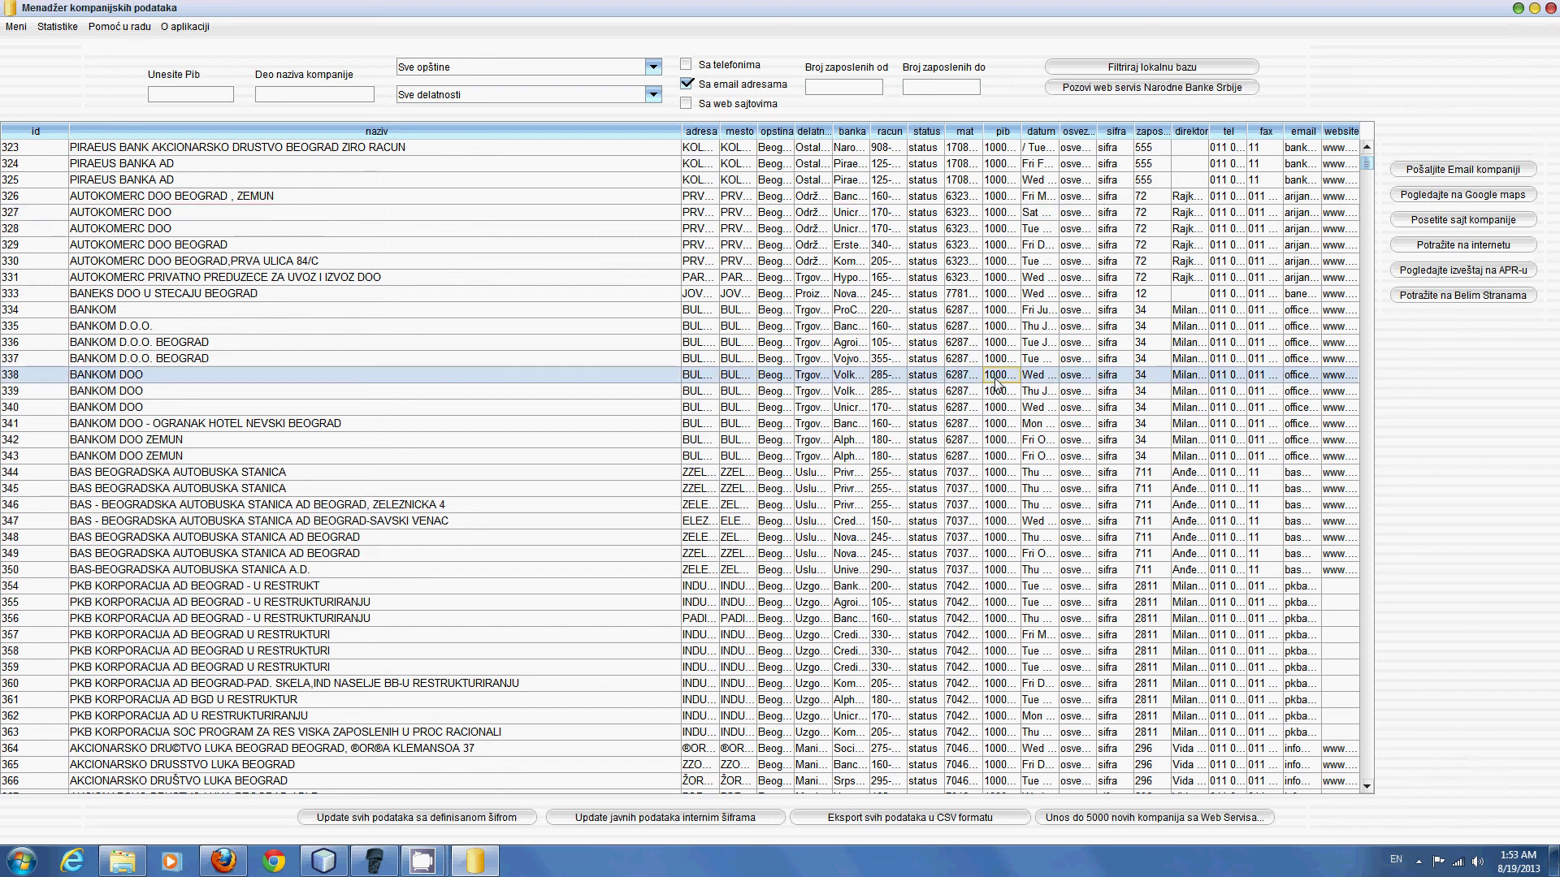
key("Up")
key("Up")
key("Up")
left_click(965, 377)
left_click(965, 410)
left_click(963, 462)
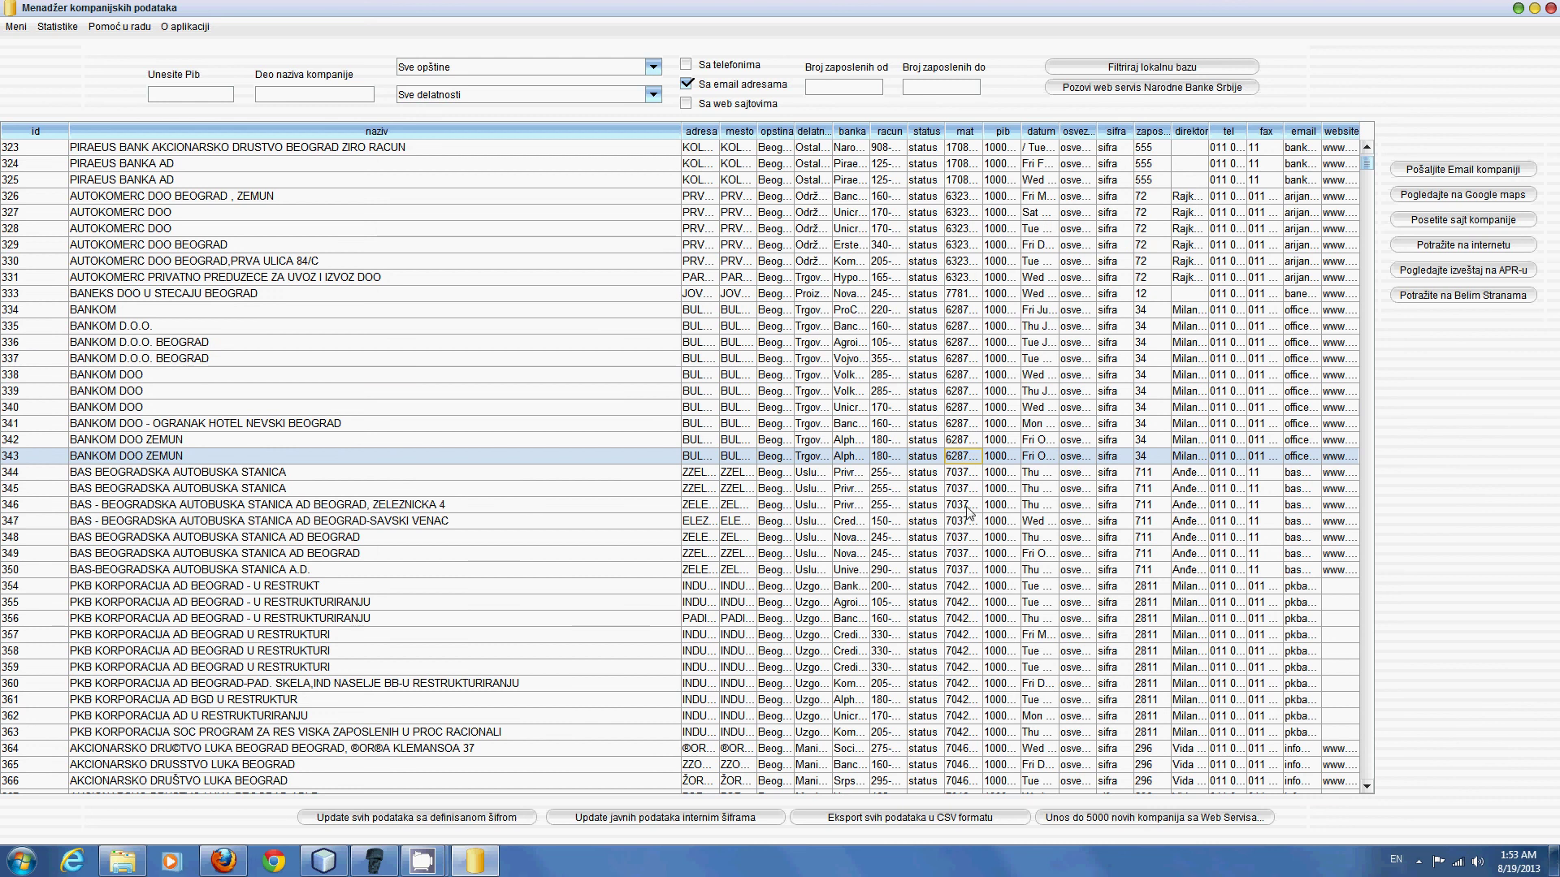
left_click(958, 342)
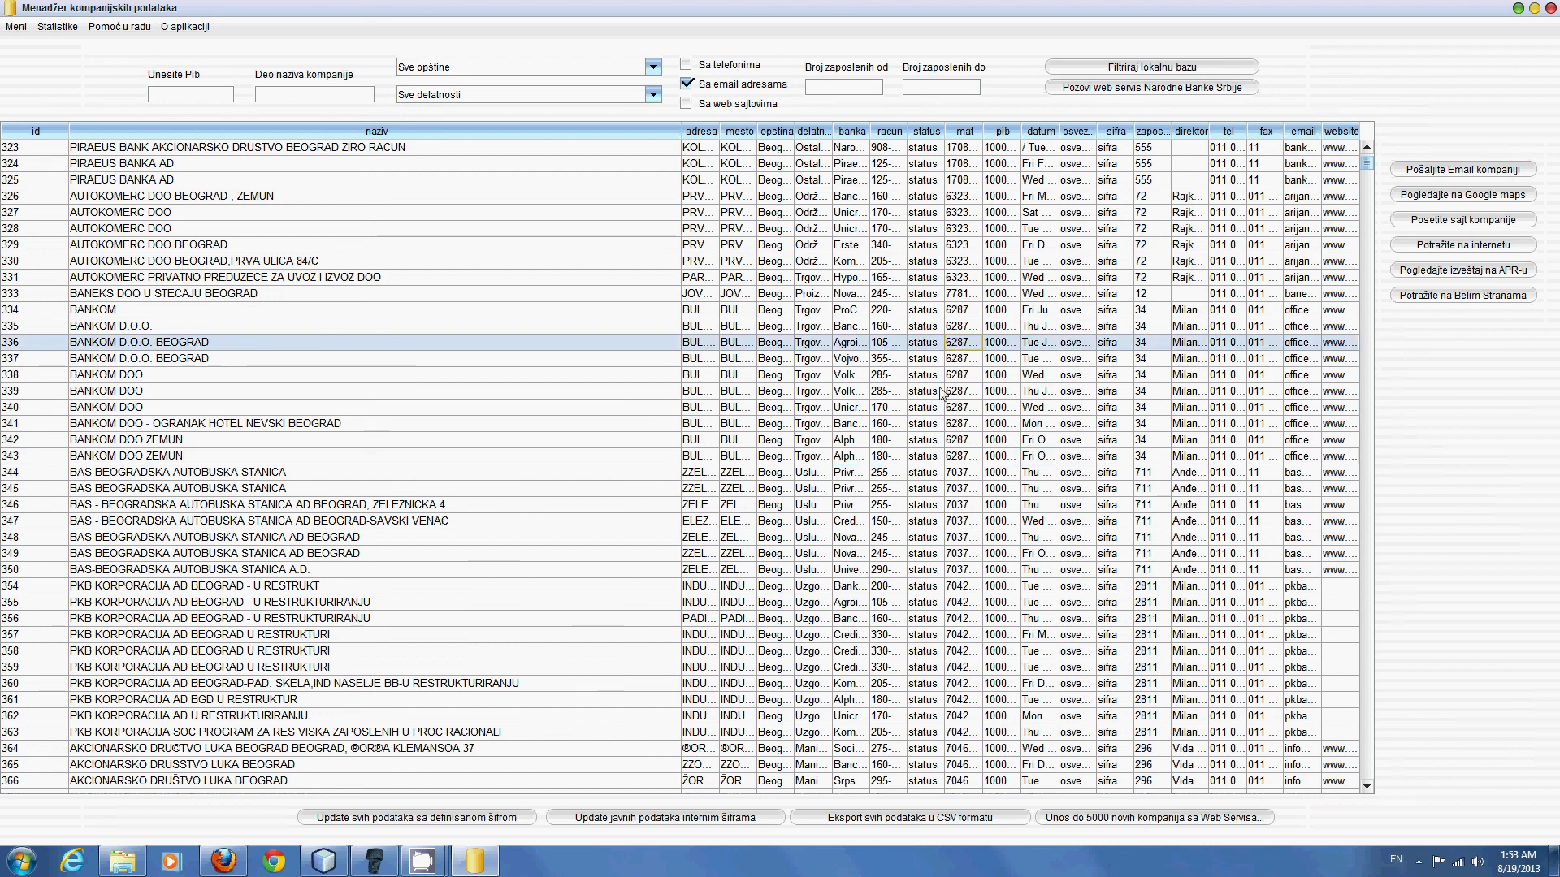
left_click(922, 443)
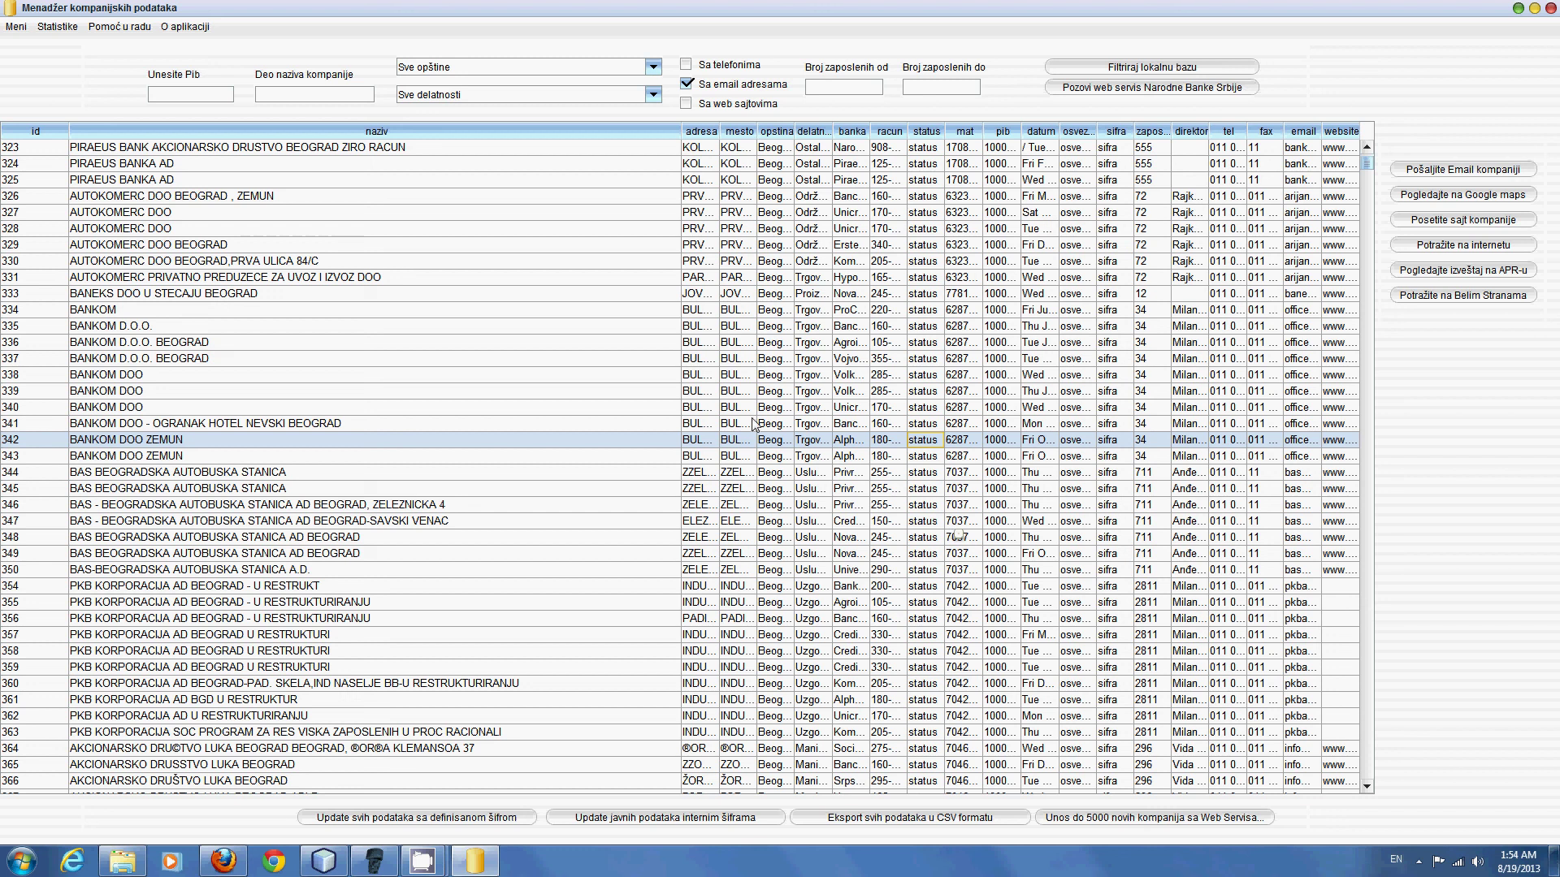
left_click(921, 426)
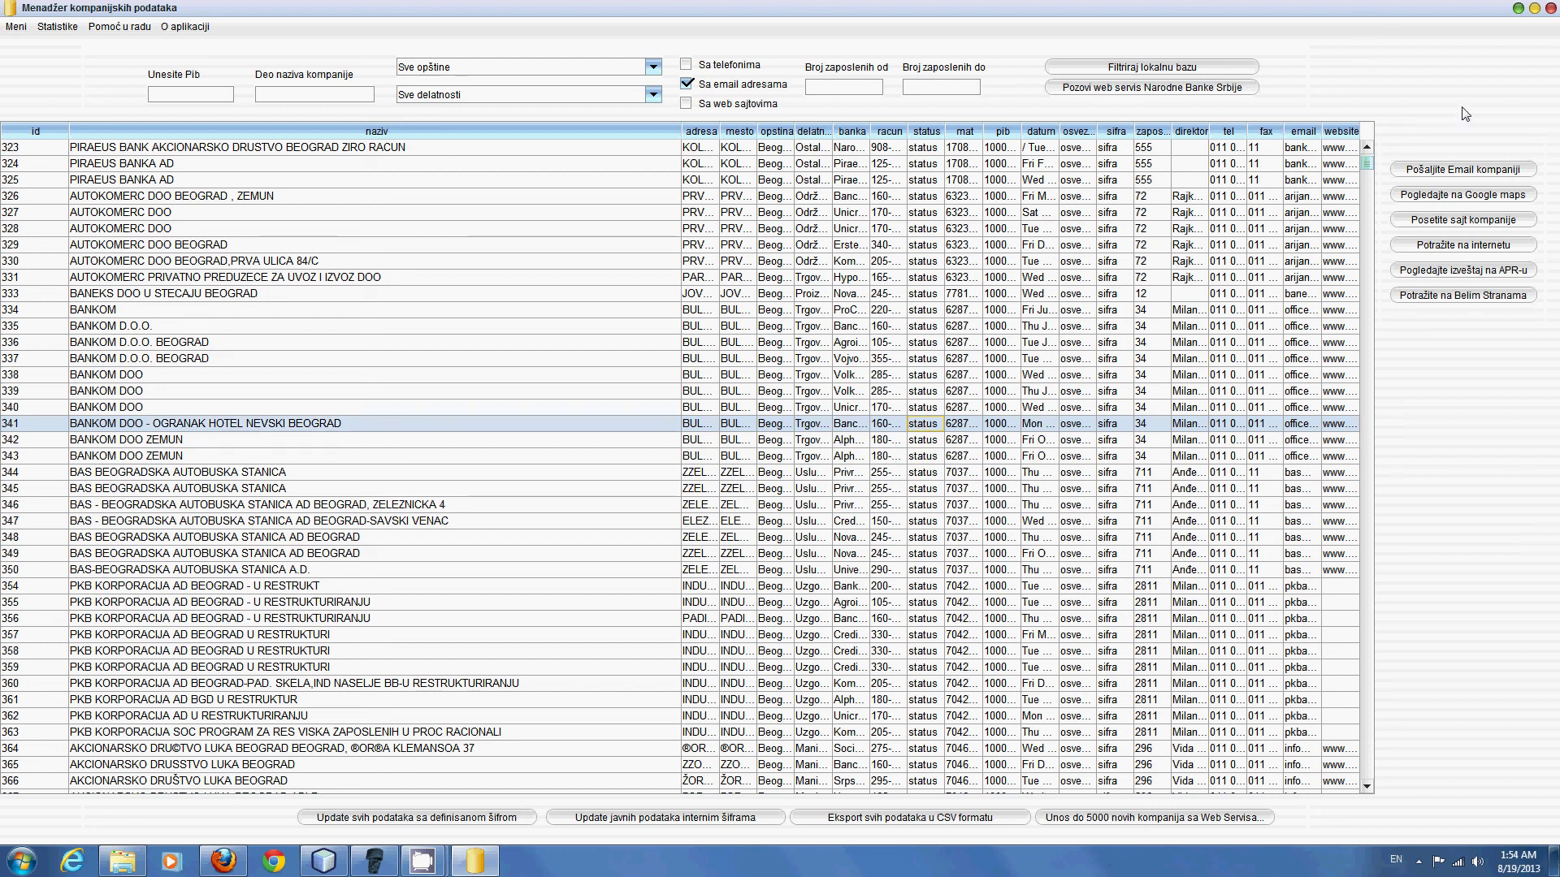
Step: Close the company data manager window
left_click(1551, 11)
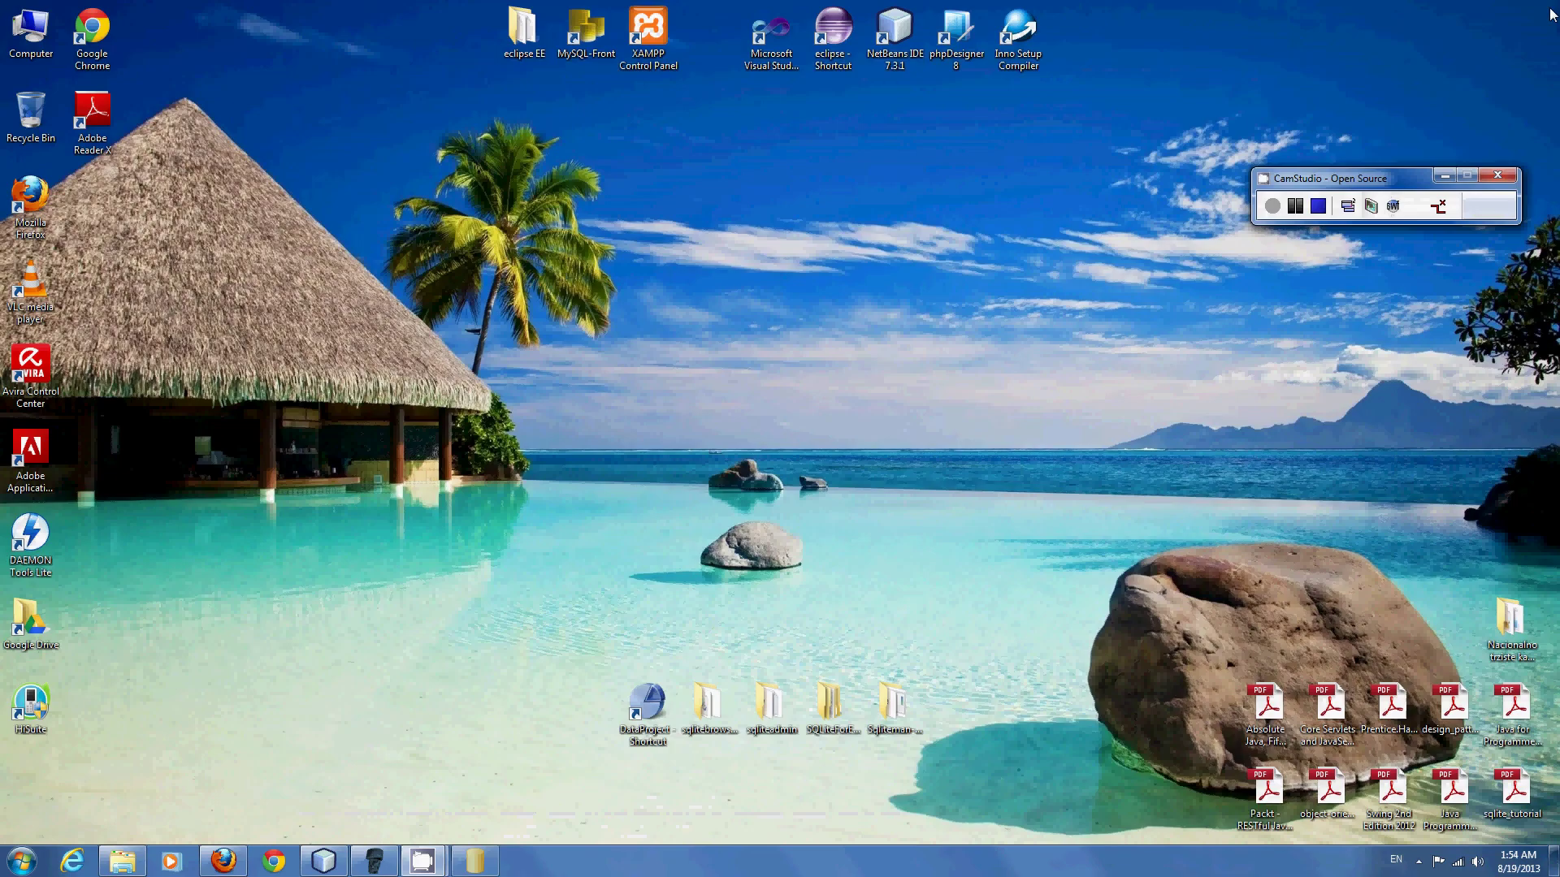